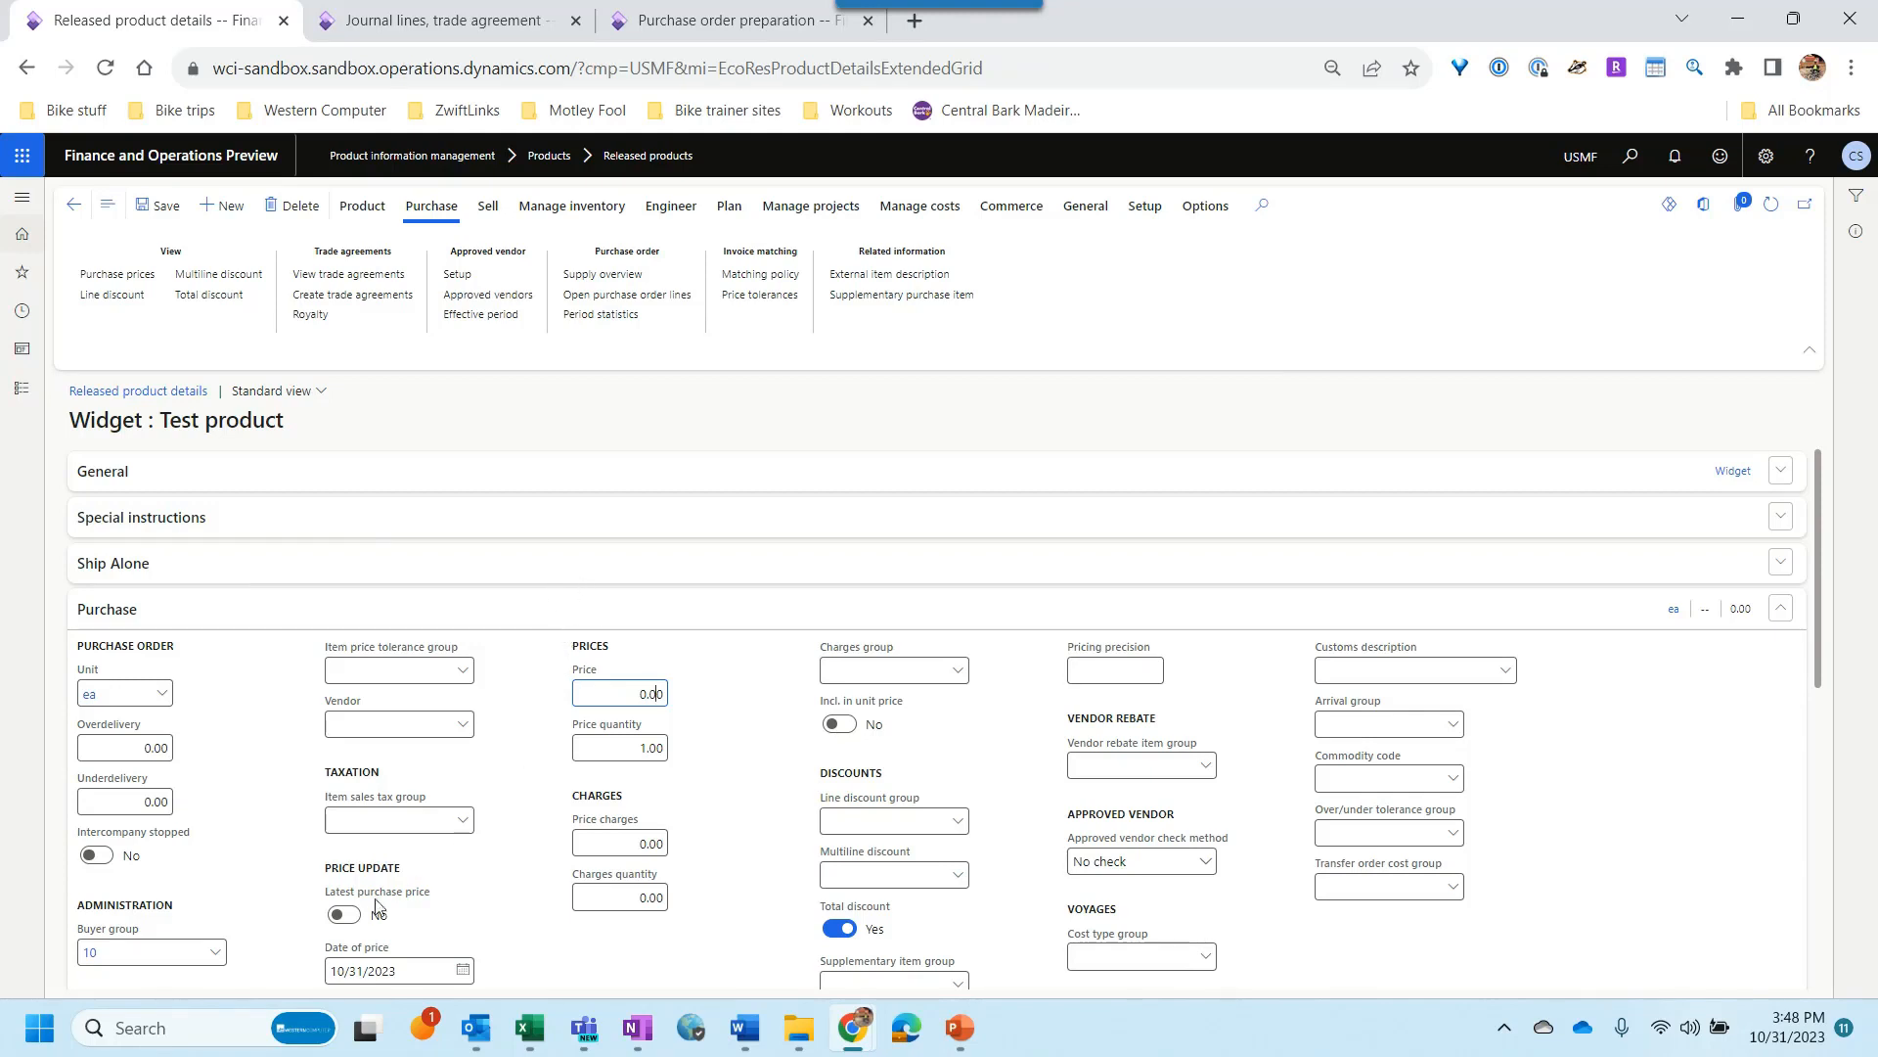
Step: Enable Latest purchase price for the Widget product, set its purchase price to 10, and save the record
left_click(344, 916)
left_click(615, 695)
left_click(629, 694)
left_click_drag(622, 693, 669, 694)
left_click(642, 694)
type("10")
key("Tab")
left_click(650, 696)
left_click(164, 210)
Step: In the trade agreement journal, add a purchase price line with party code type Table, the vendor's account and item Widget
left_click(474, 28)
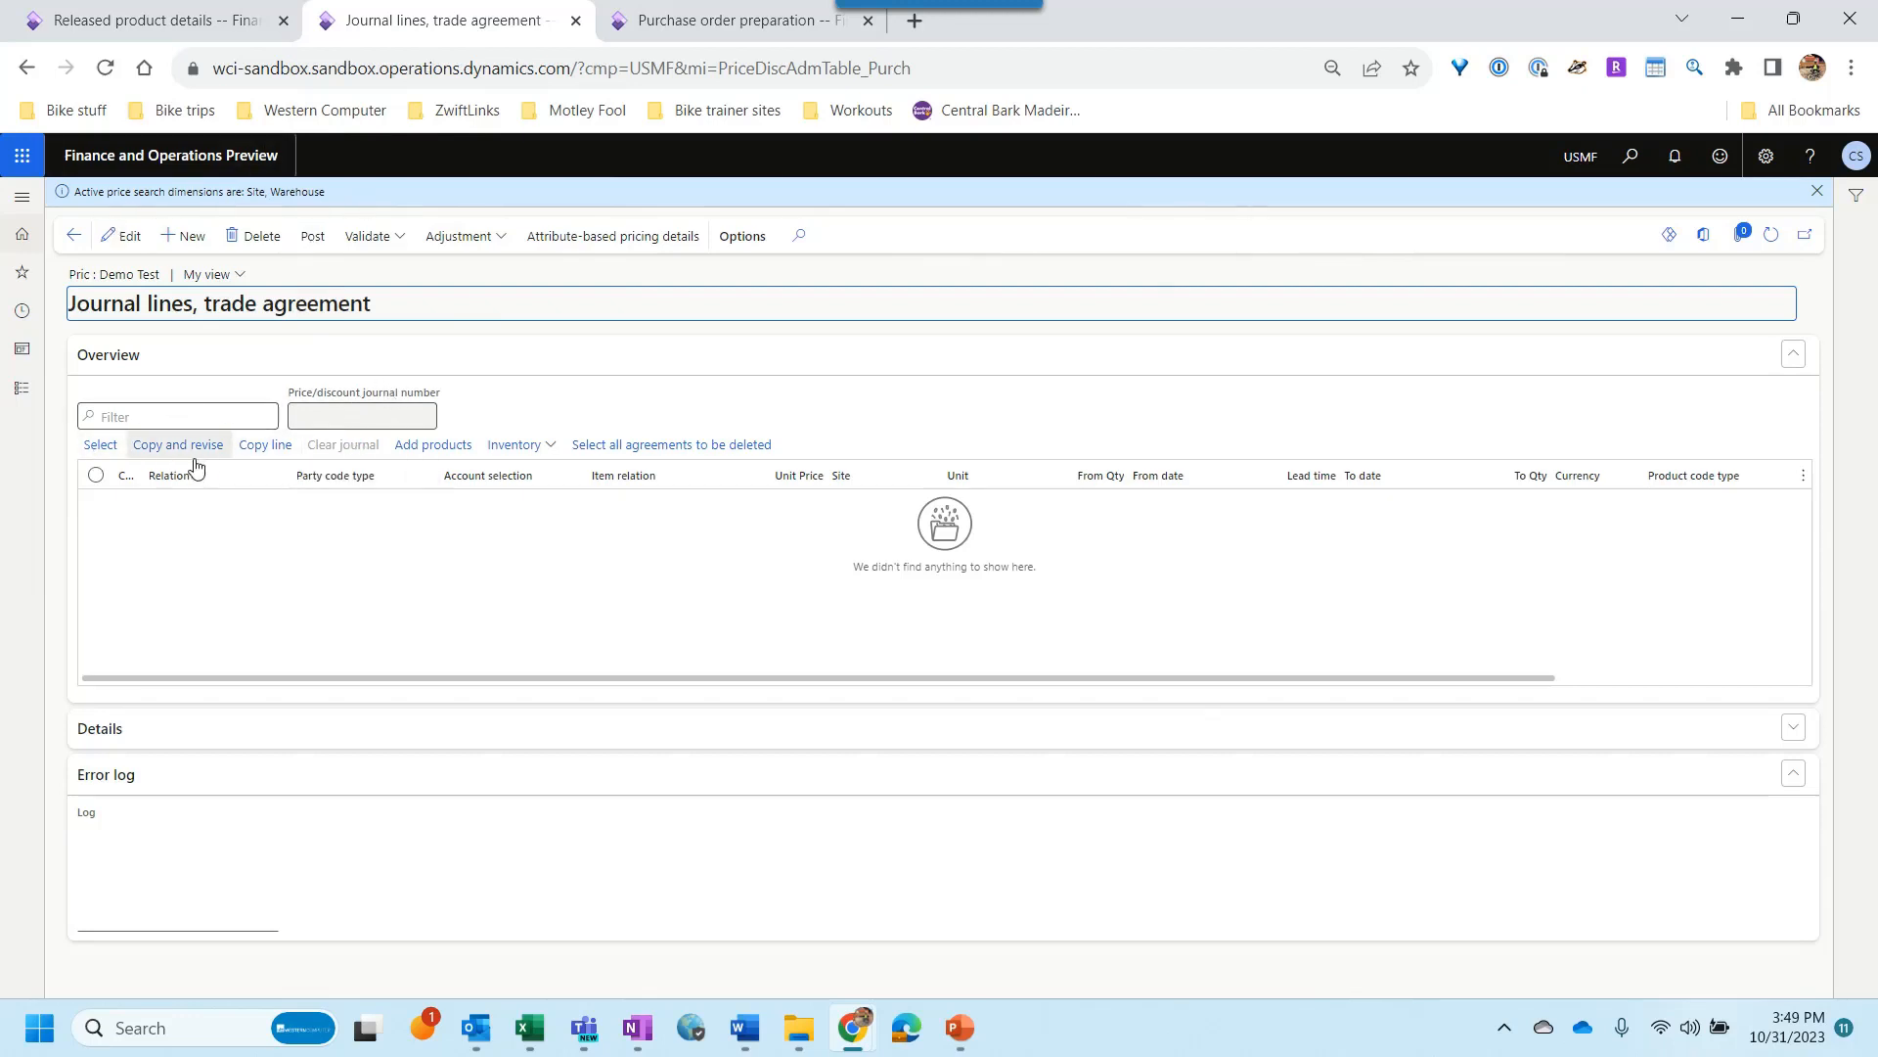
left_click(185, 237)
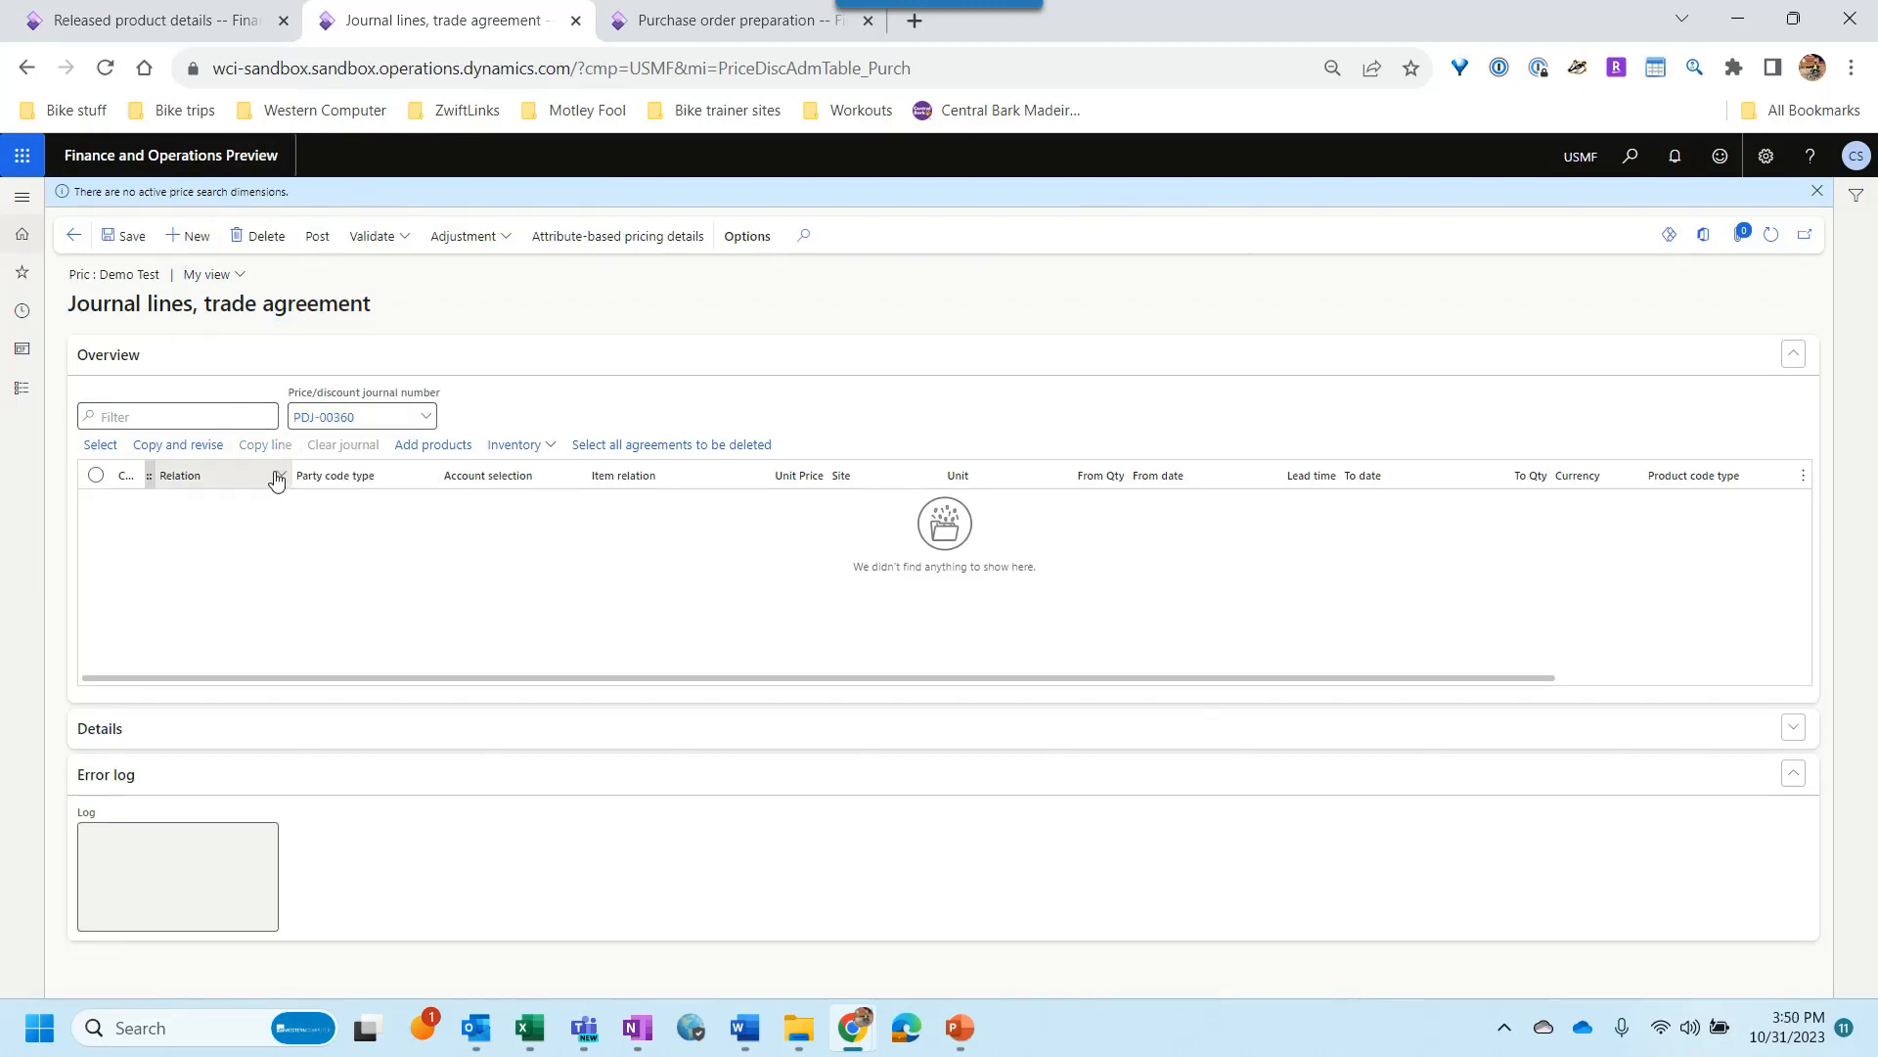
left_click(452, 506)
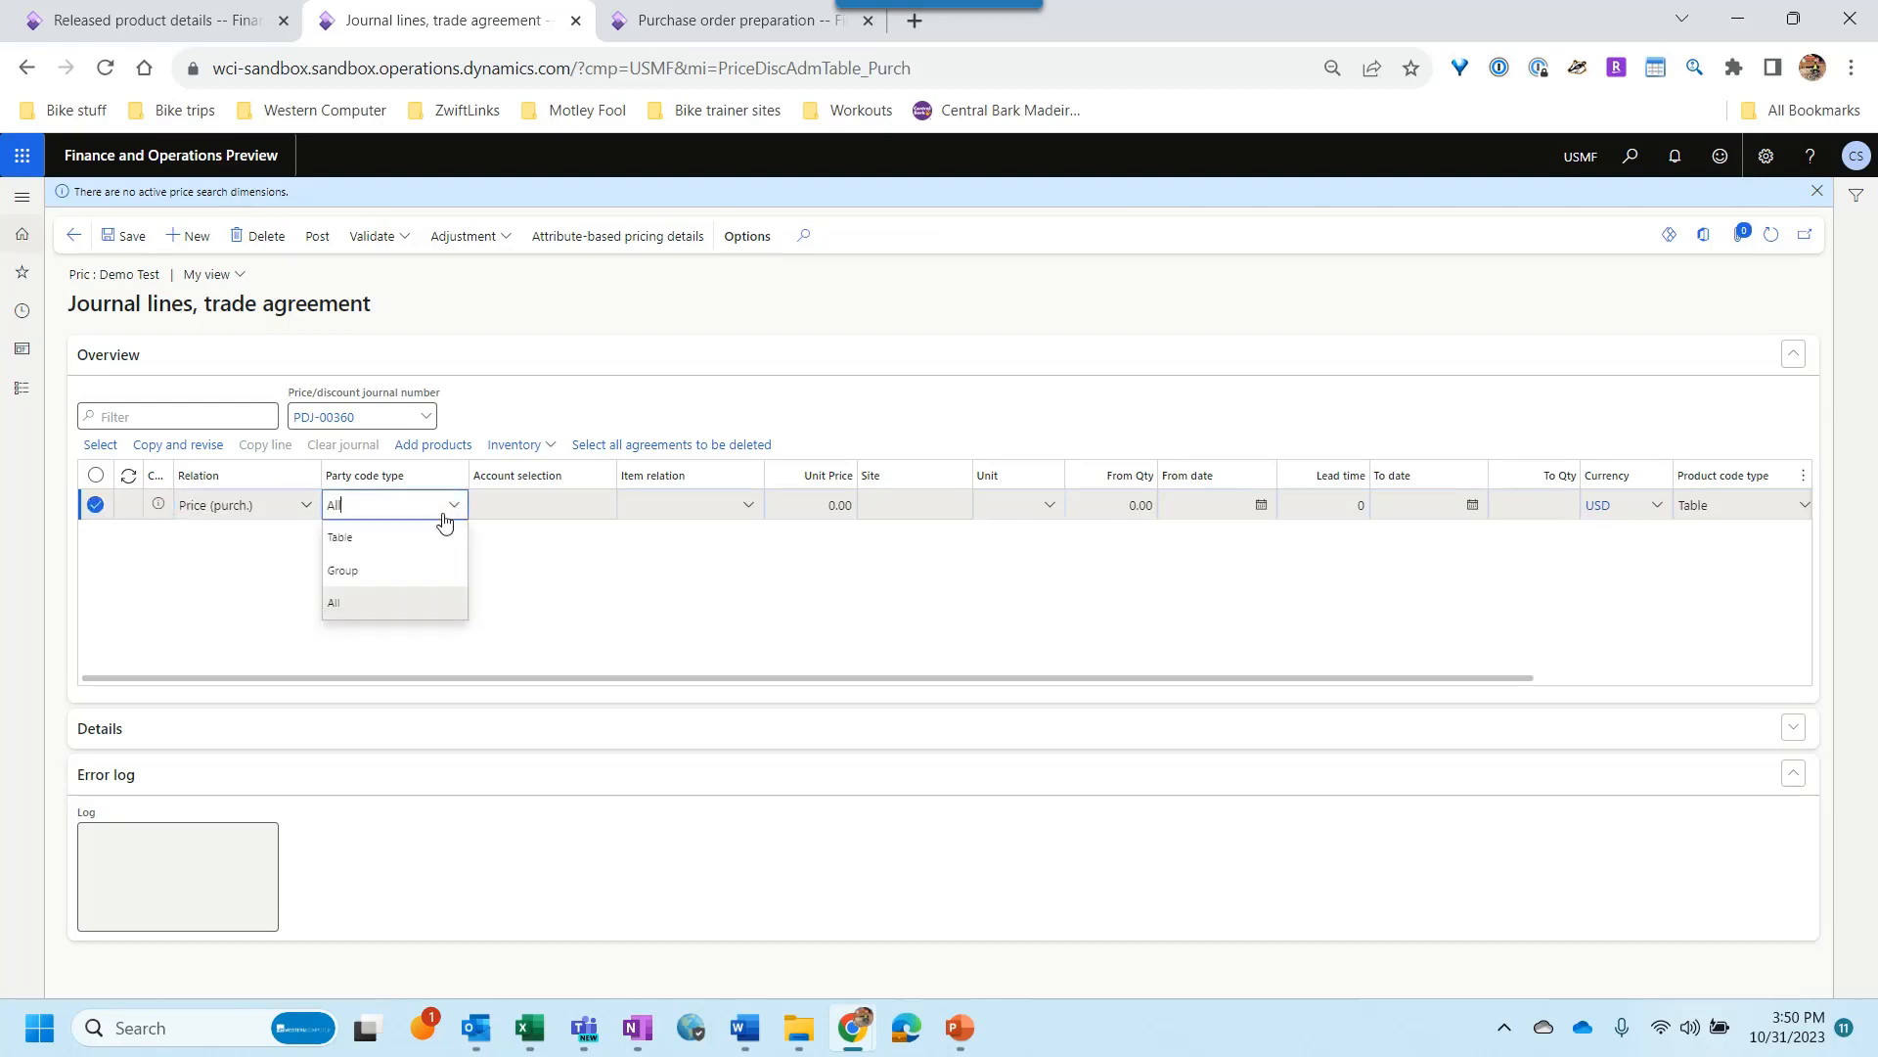
left_click(372, 540)
left_click(522, 507)
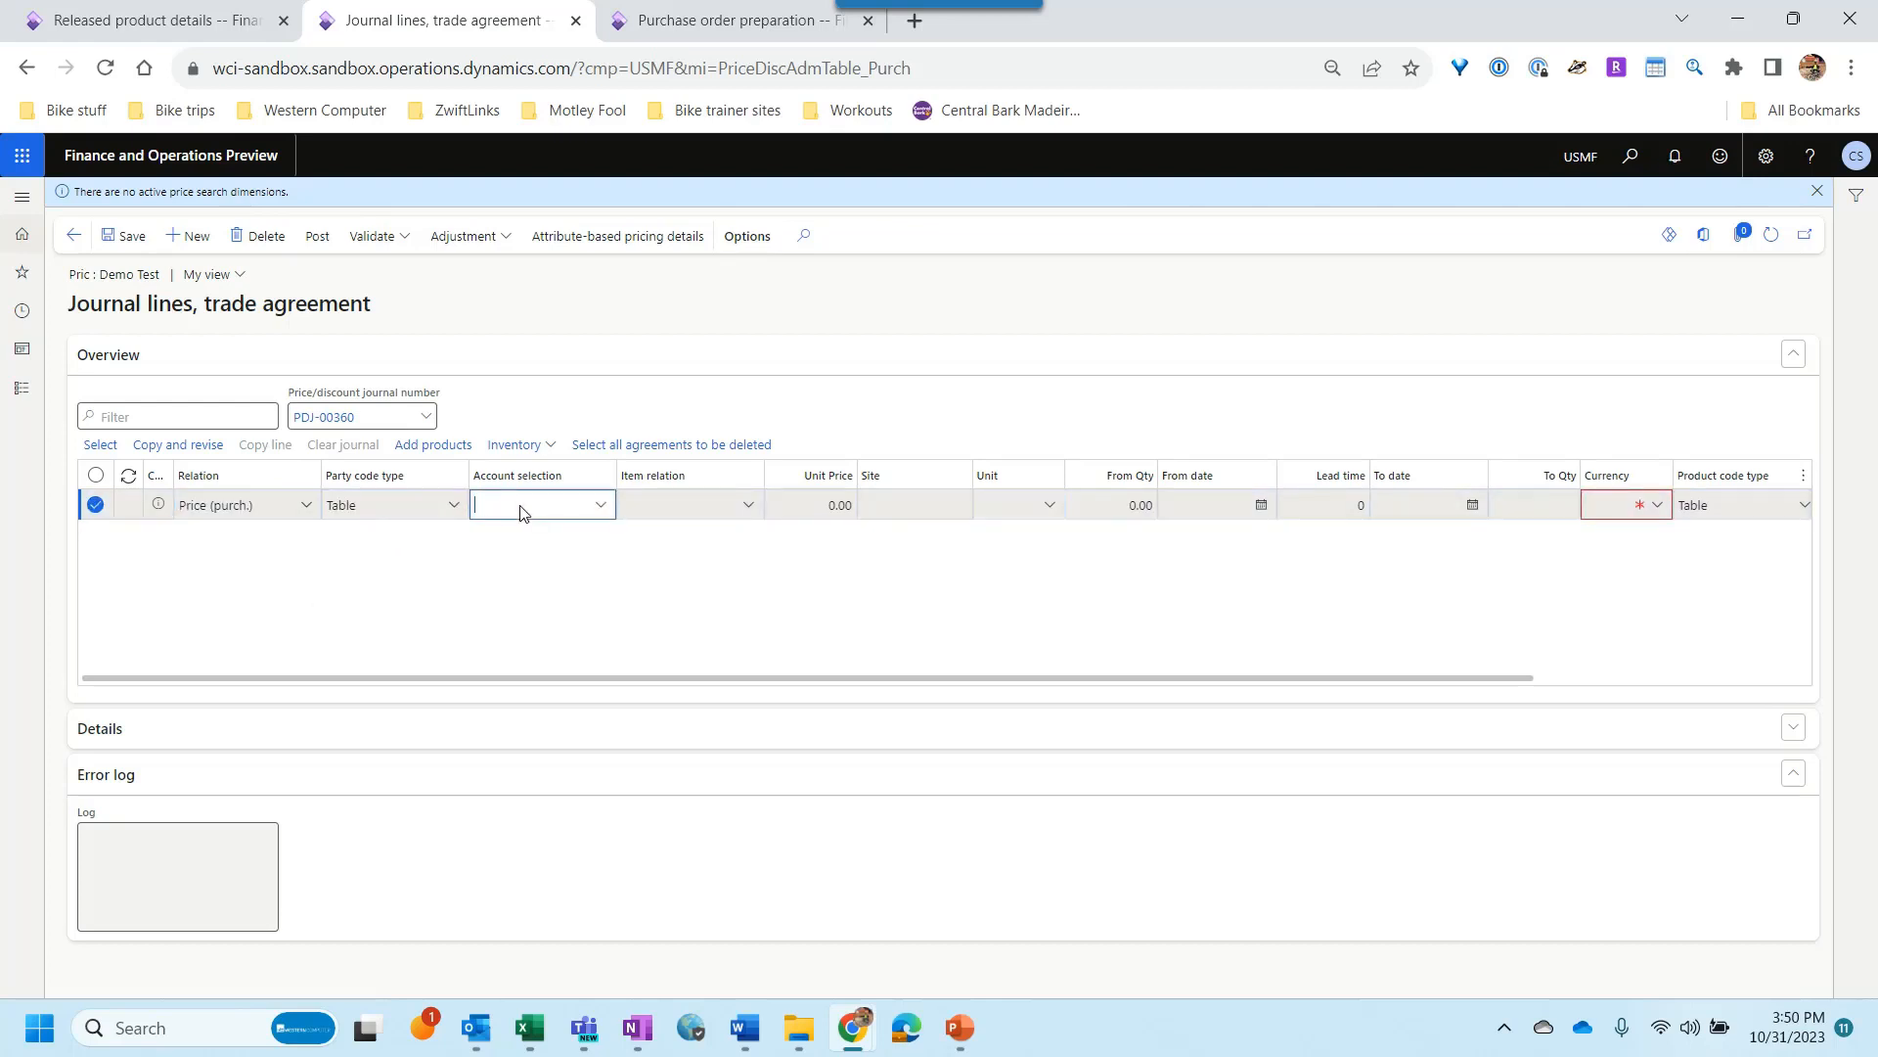
type("us-101")
key("Tab")
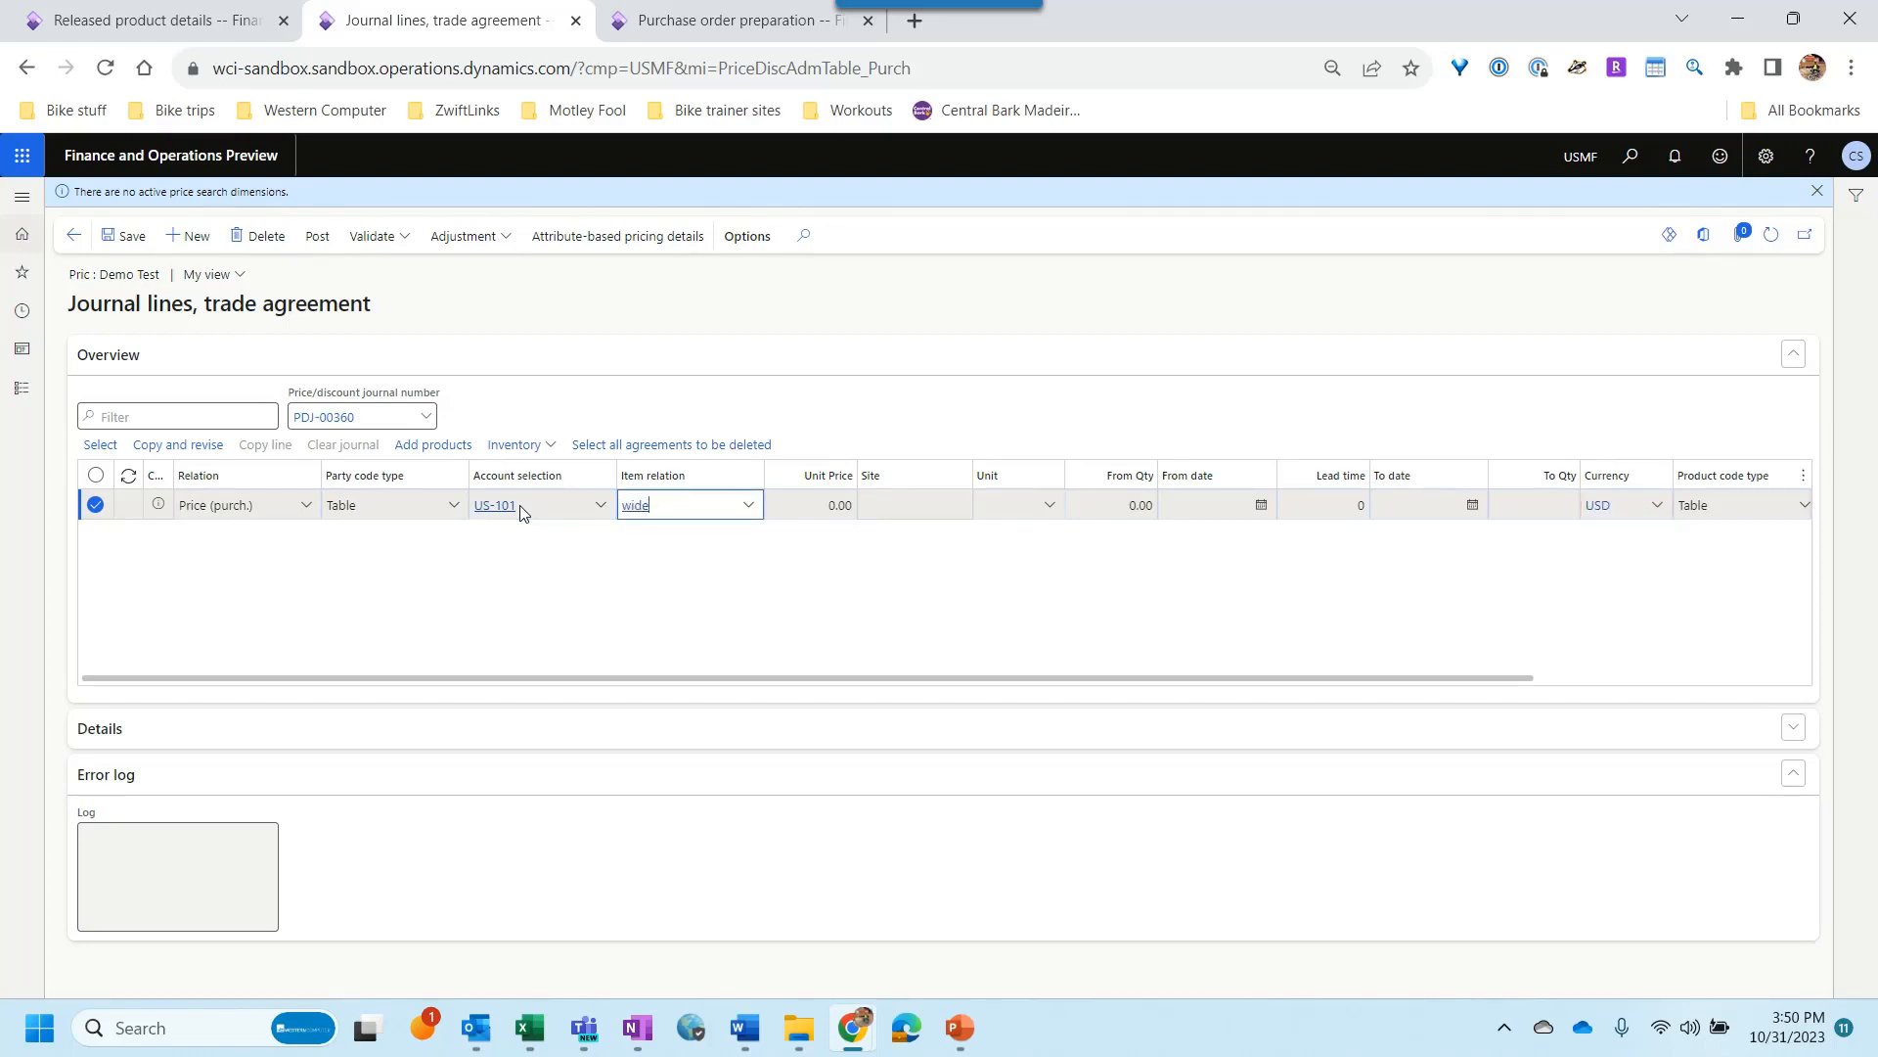
key("Tab")
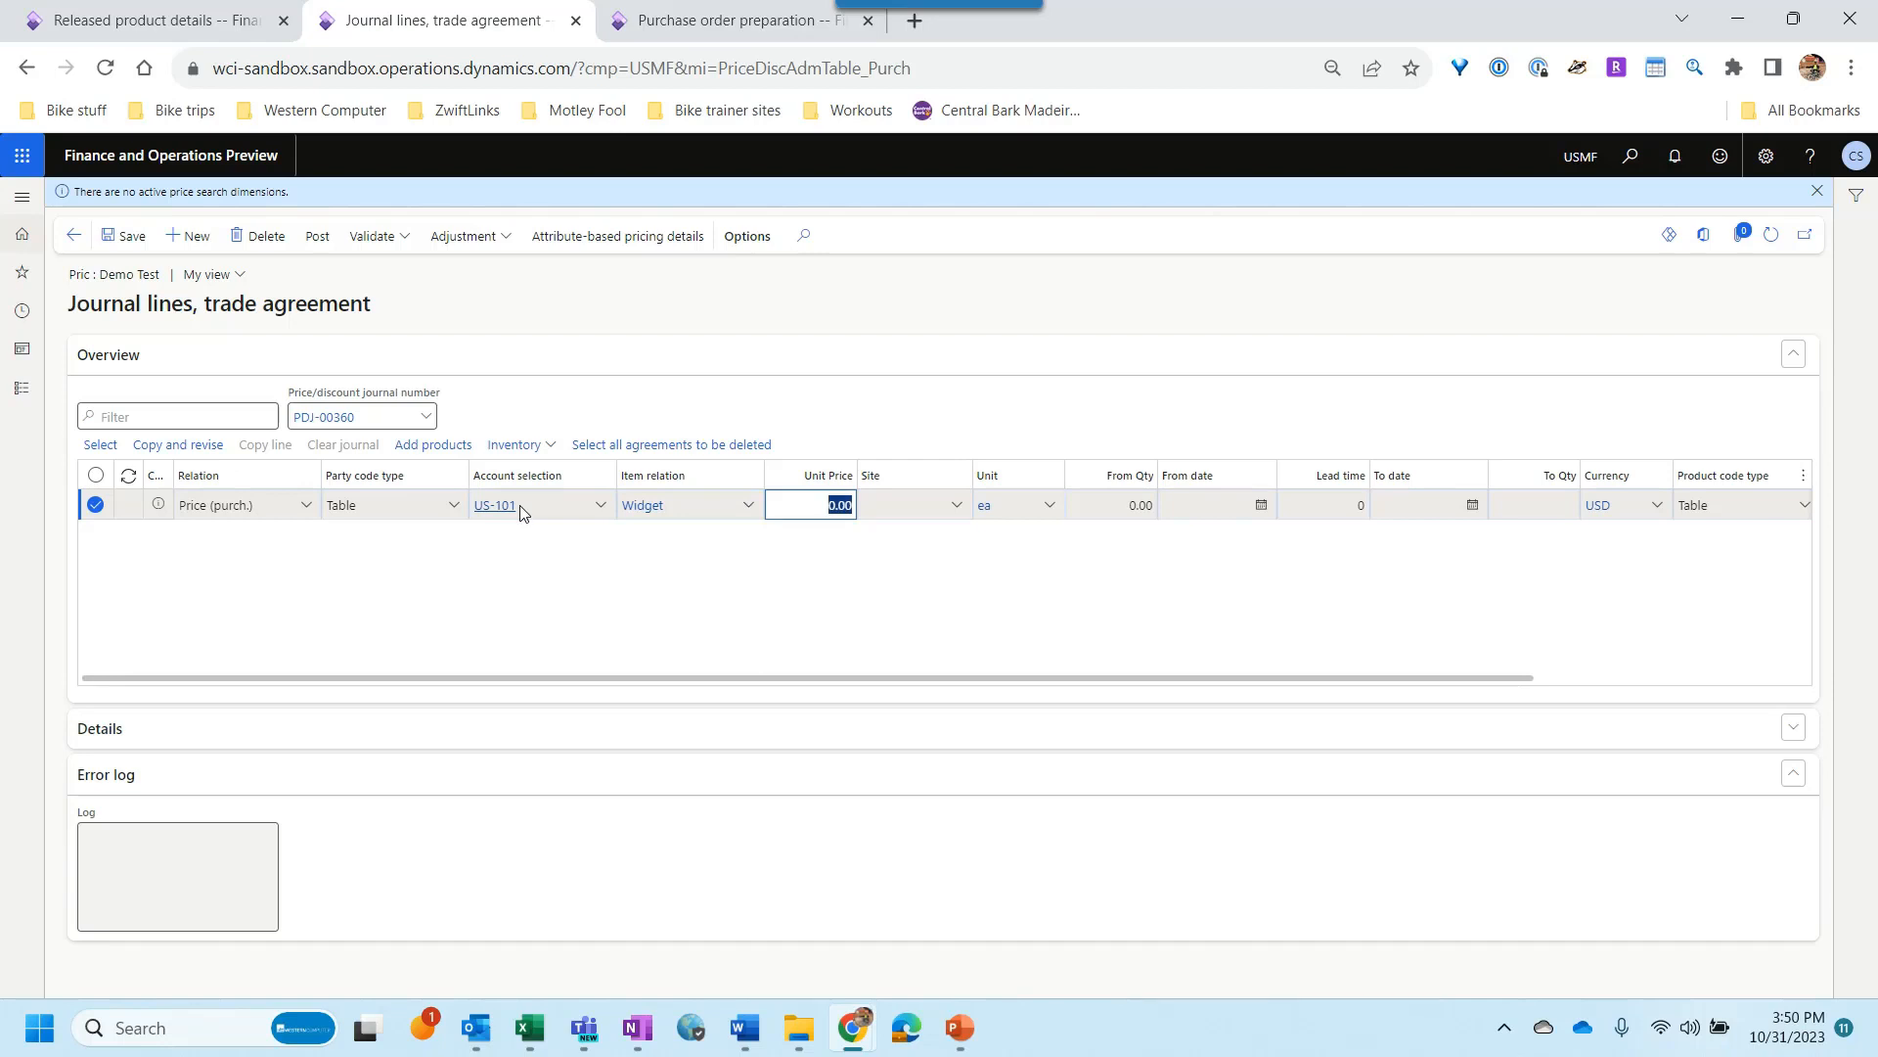
Step: Set the new Widget line's unit price to 9 and site to 1, and save the journal
left_click(831, 504)
left_click_drag(831, 505, 850, 505)
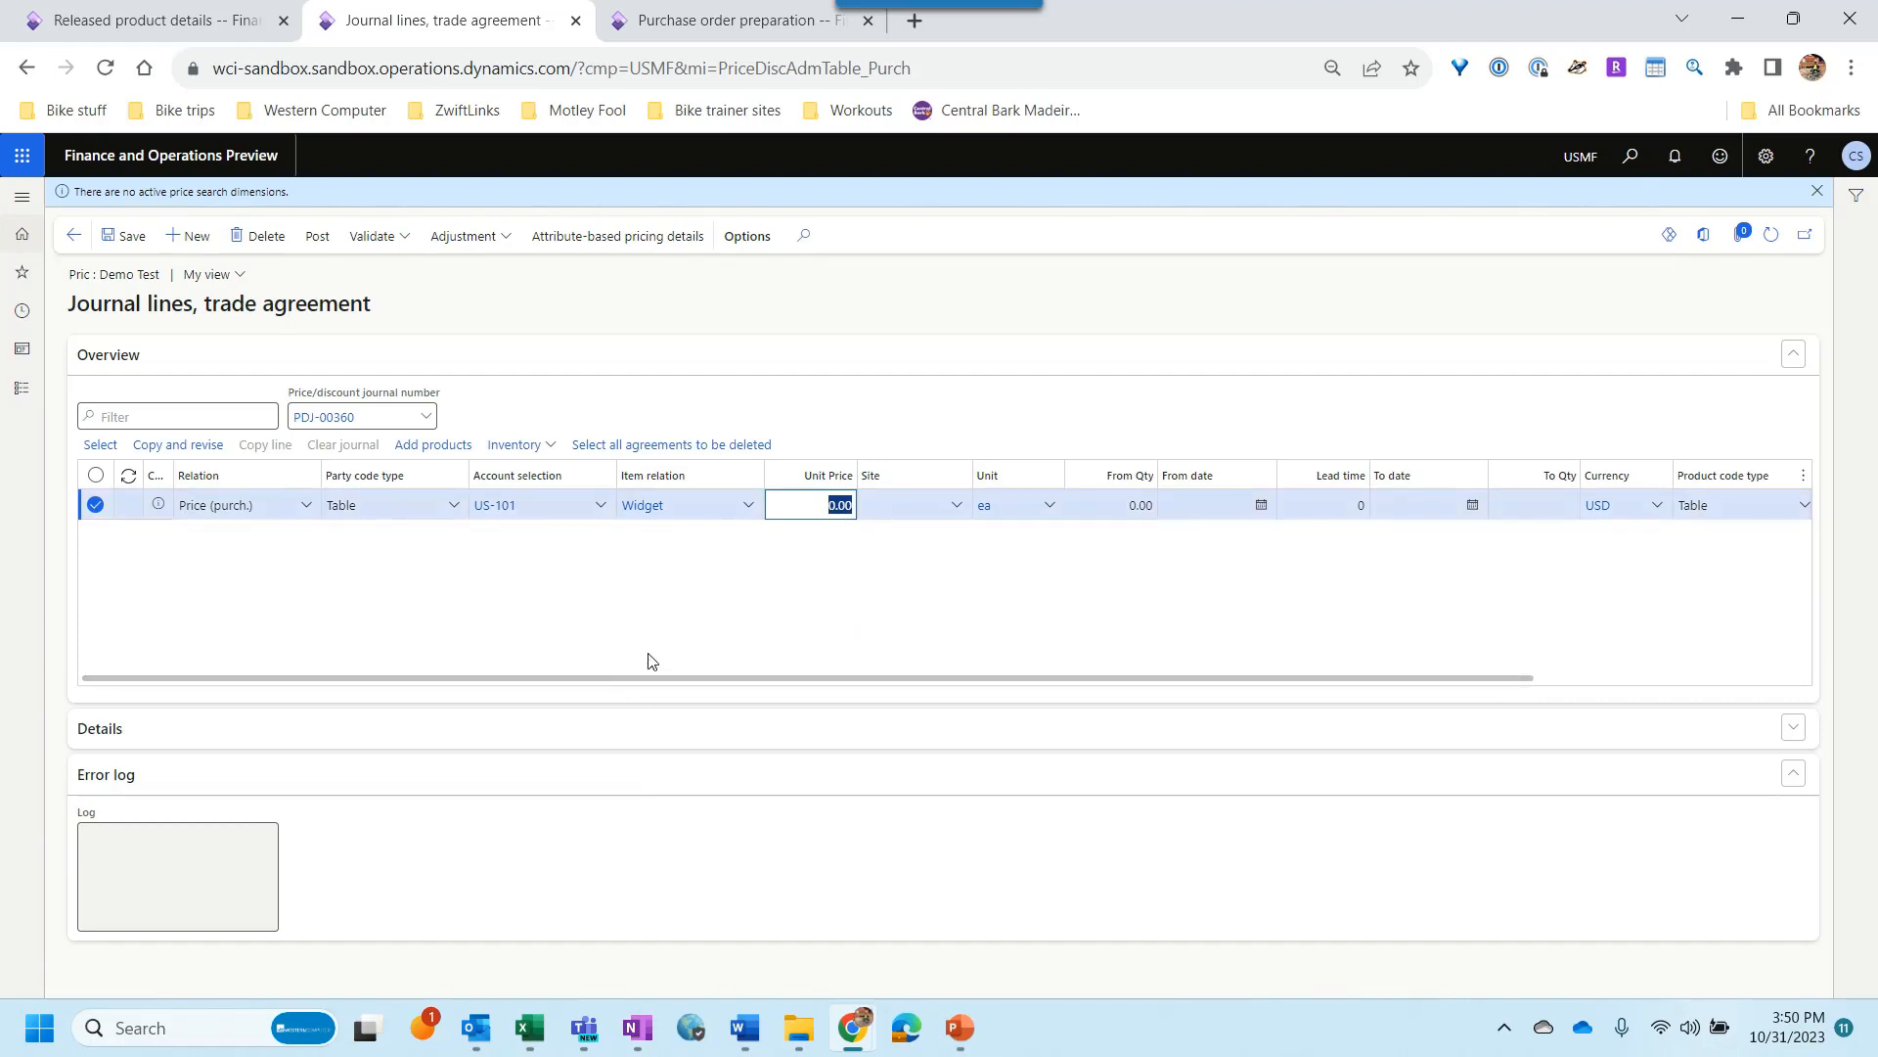
type("9")
key("Tab")
type("1")
key("Tab")
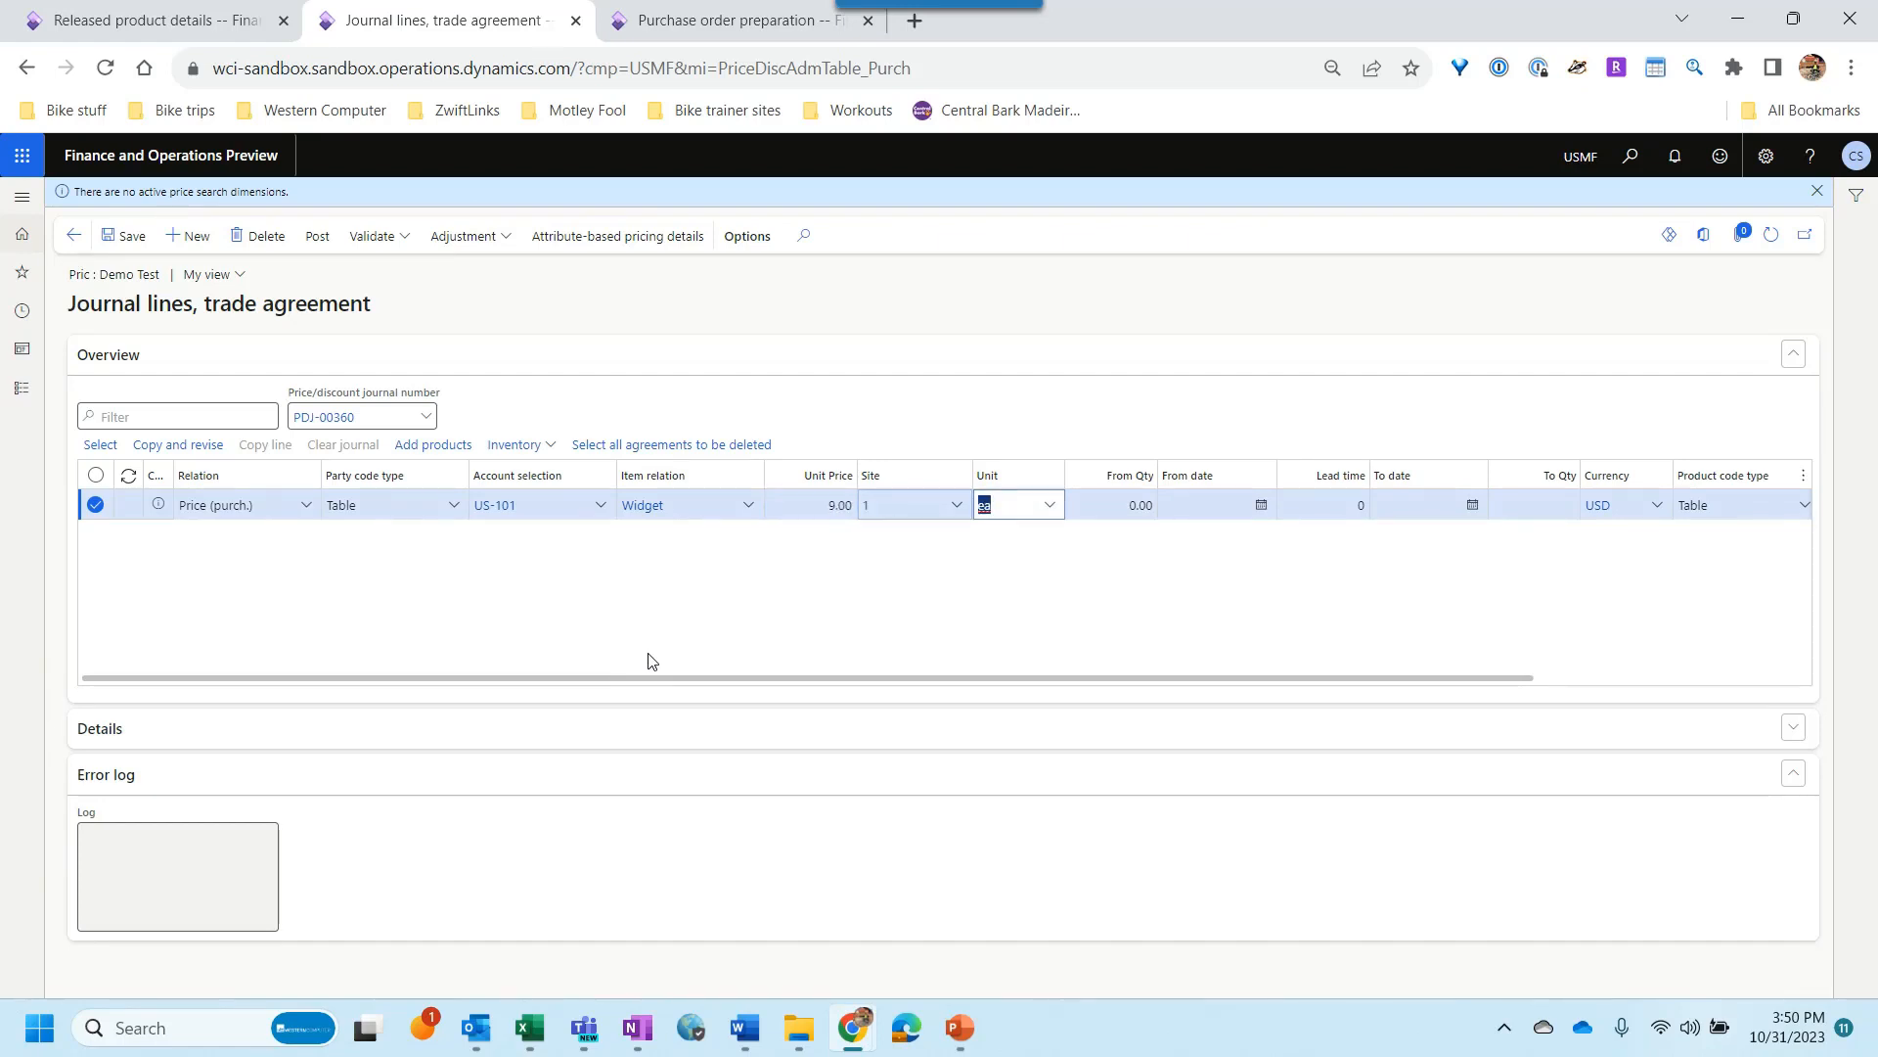
left_click(1145, 502)
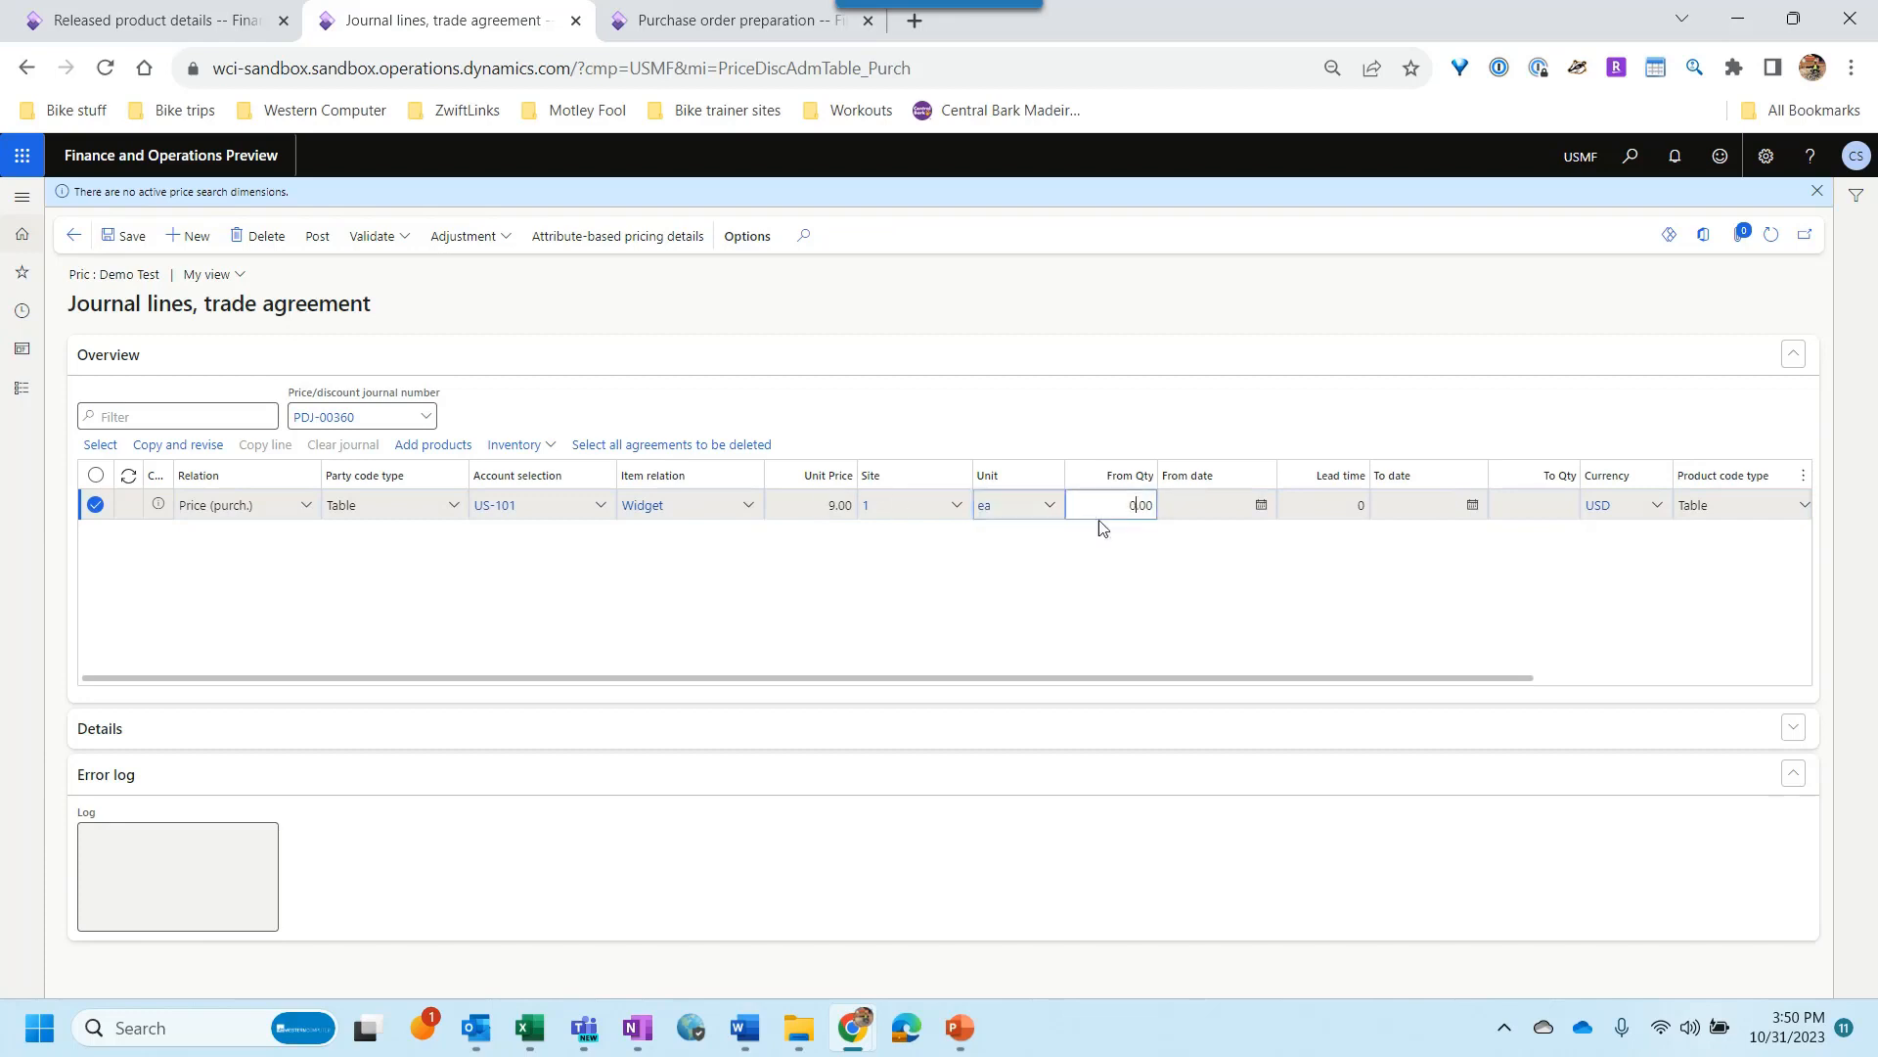
left_click(125, 240)
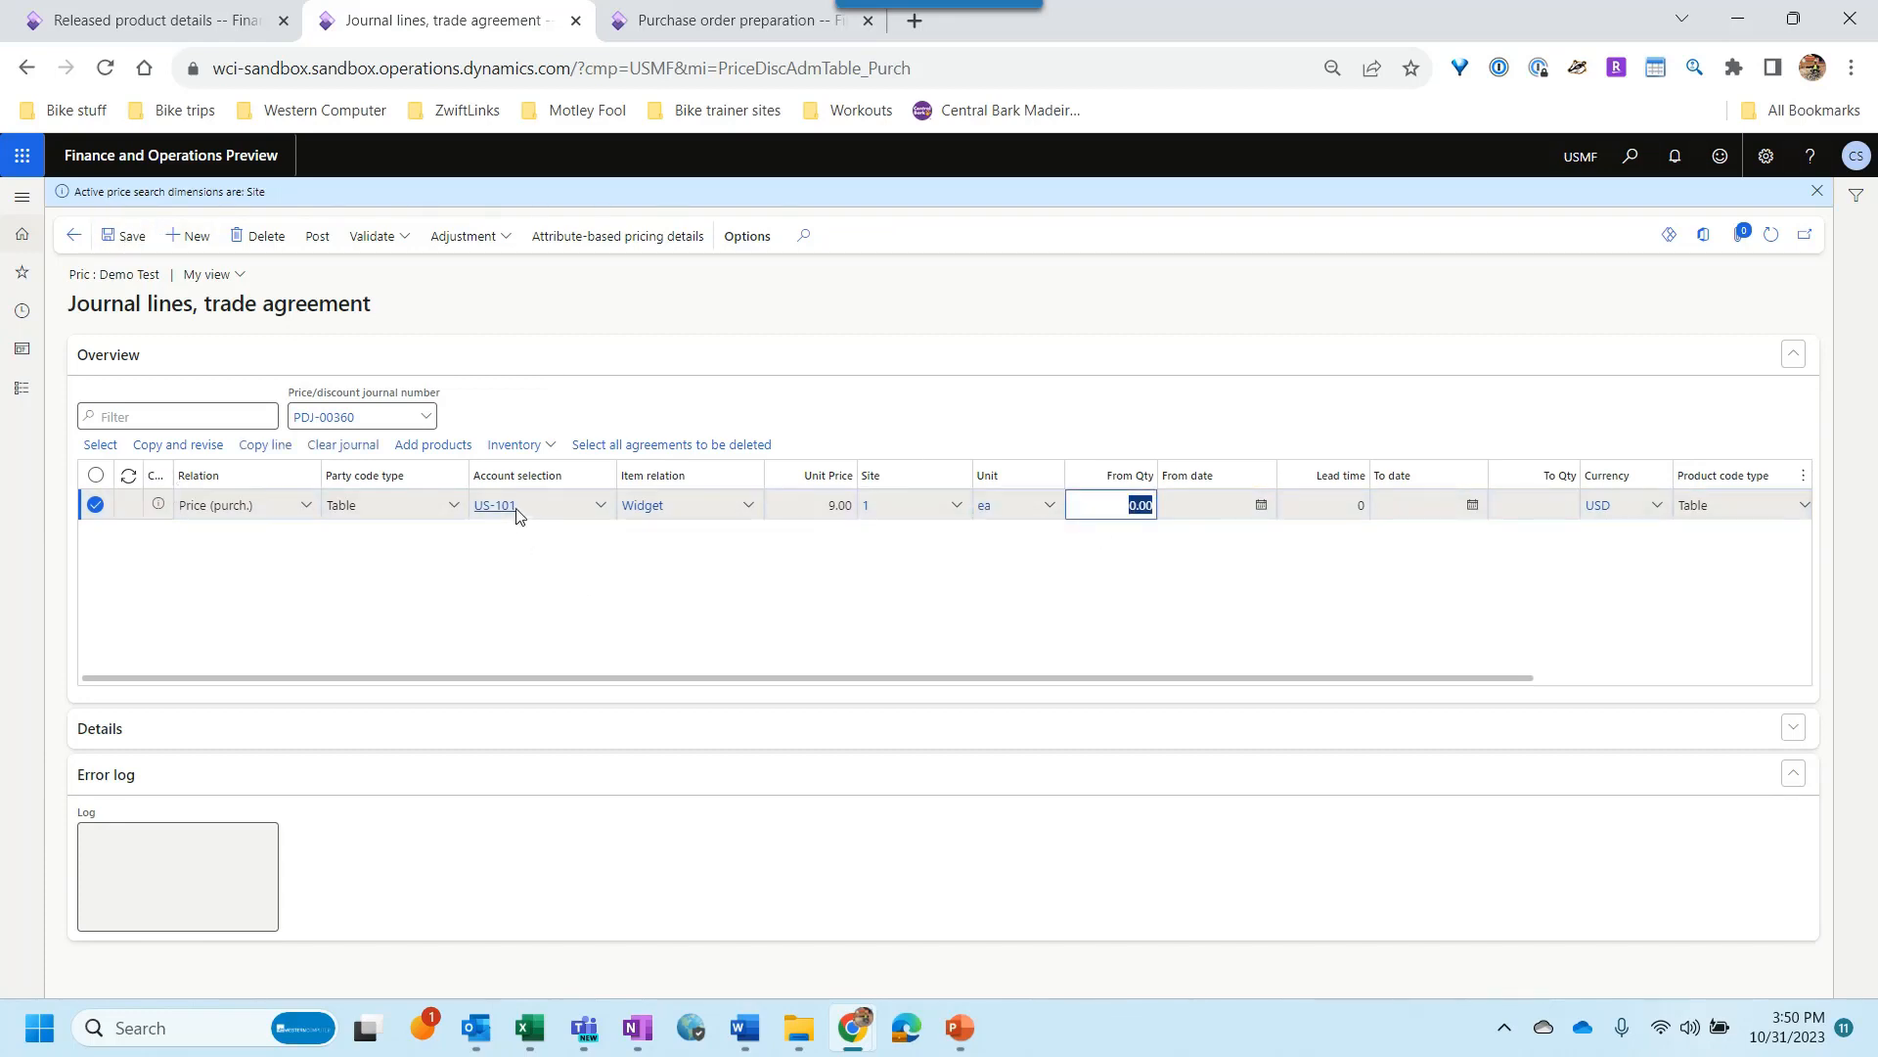
Step: Copy the Widget line, assign the copy to a second vendor's account with unit price 9.5, and save the journal
left_click(264, 453)
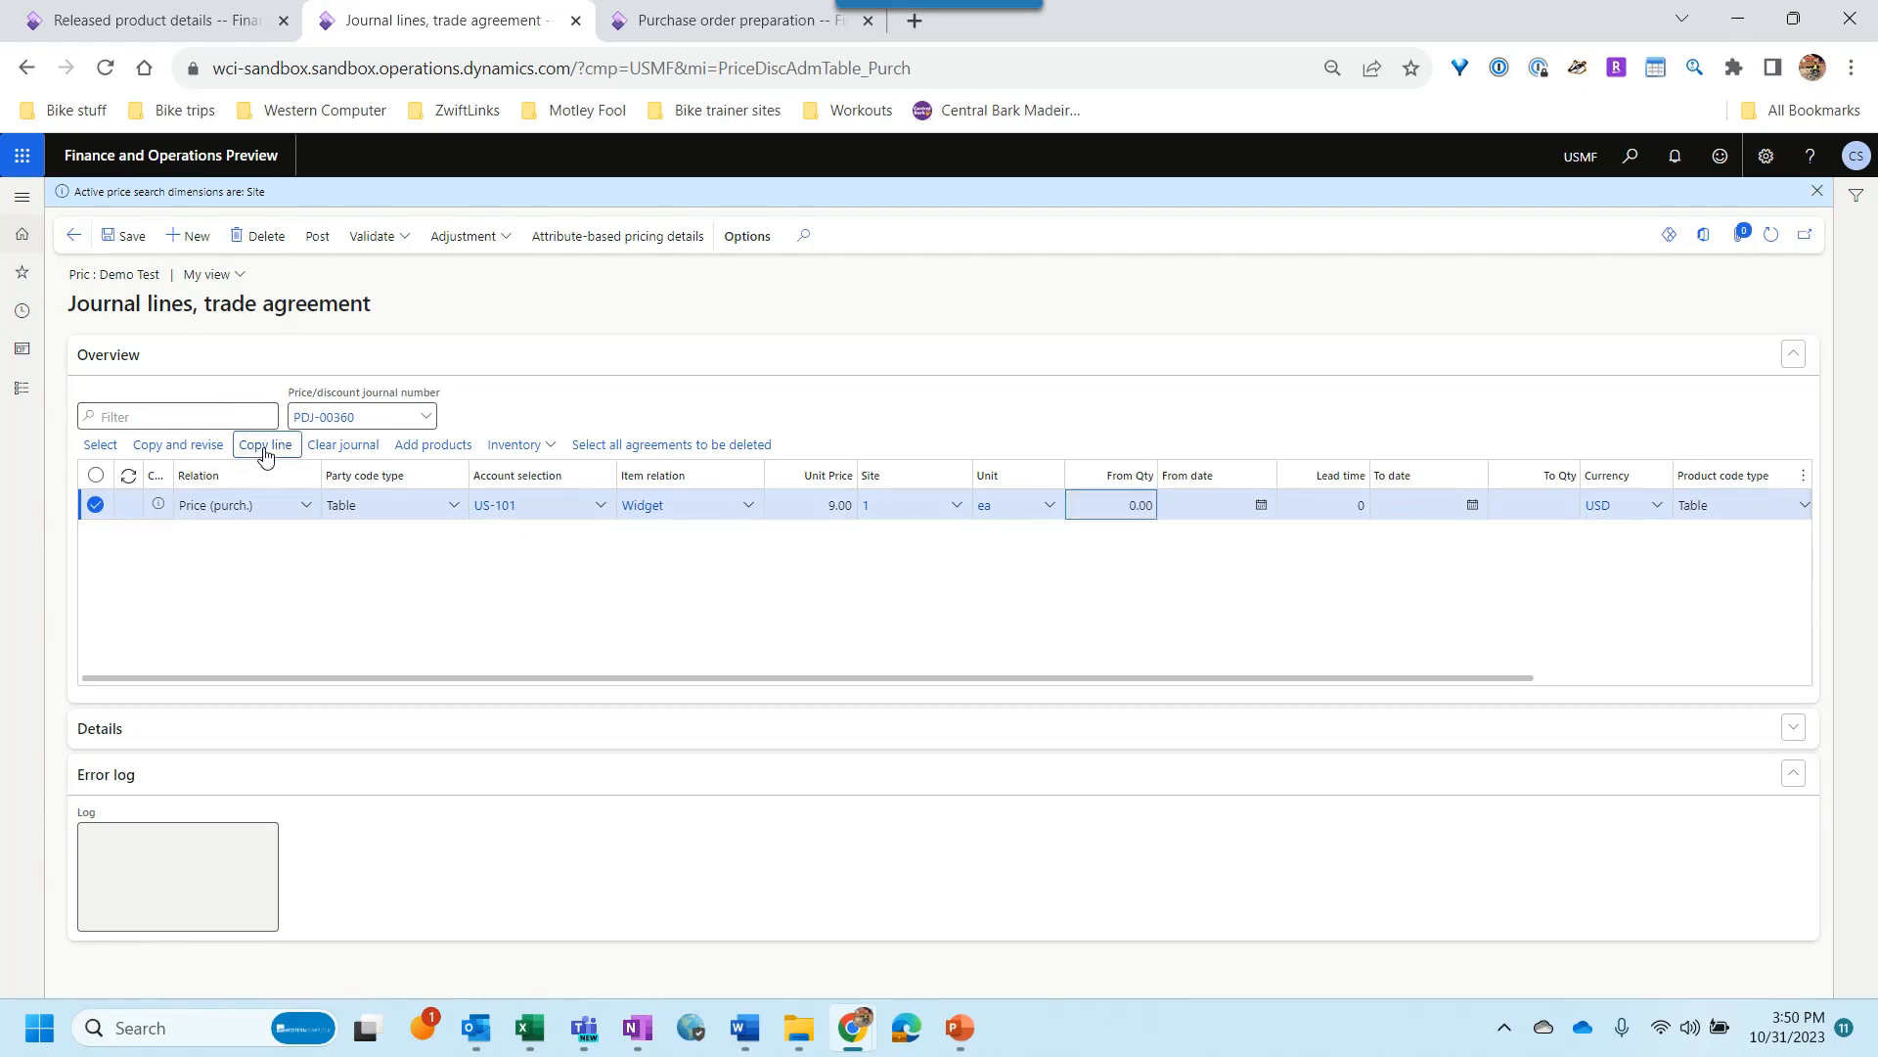
left_click(532, 511)
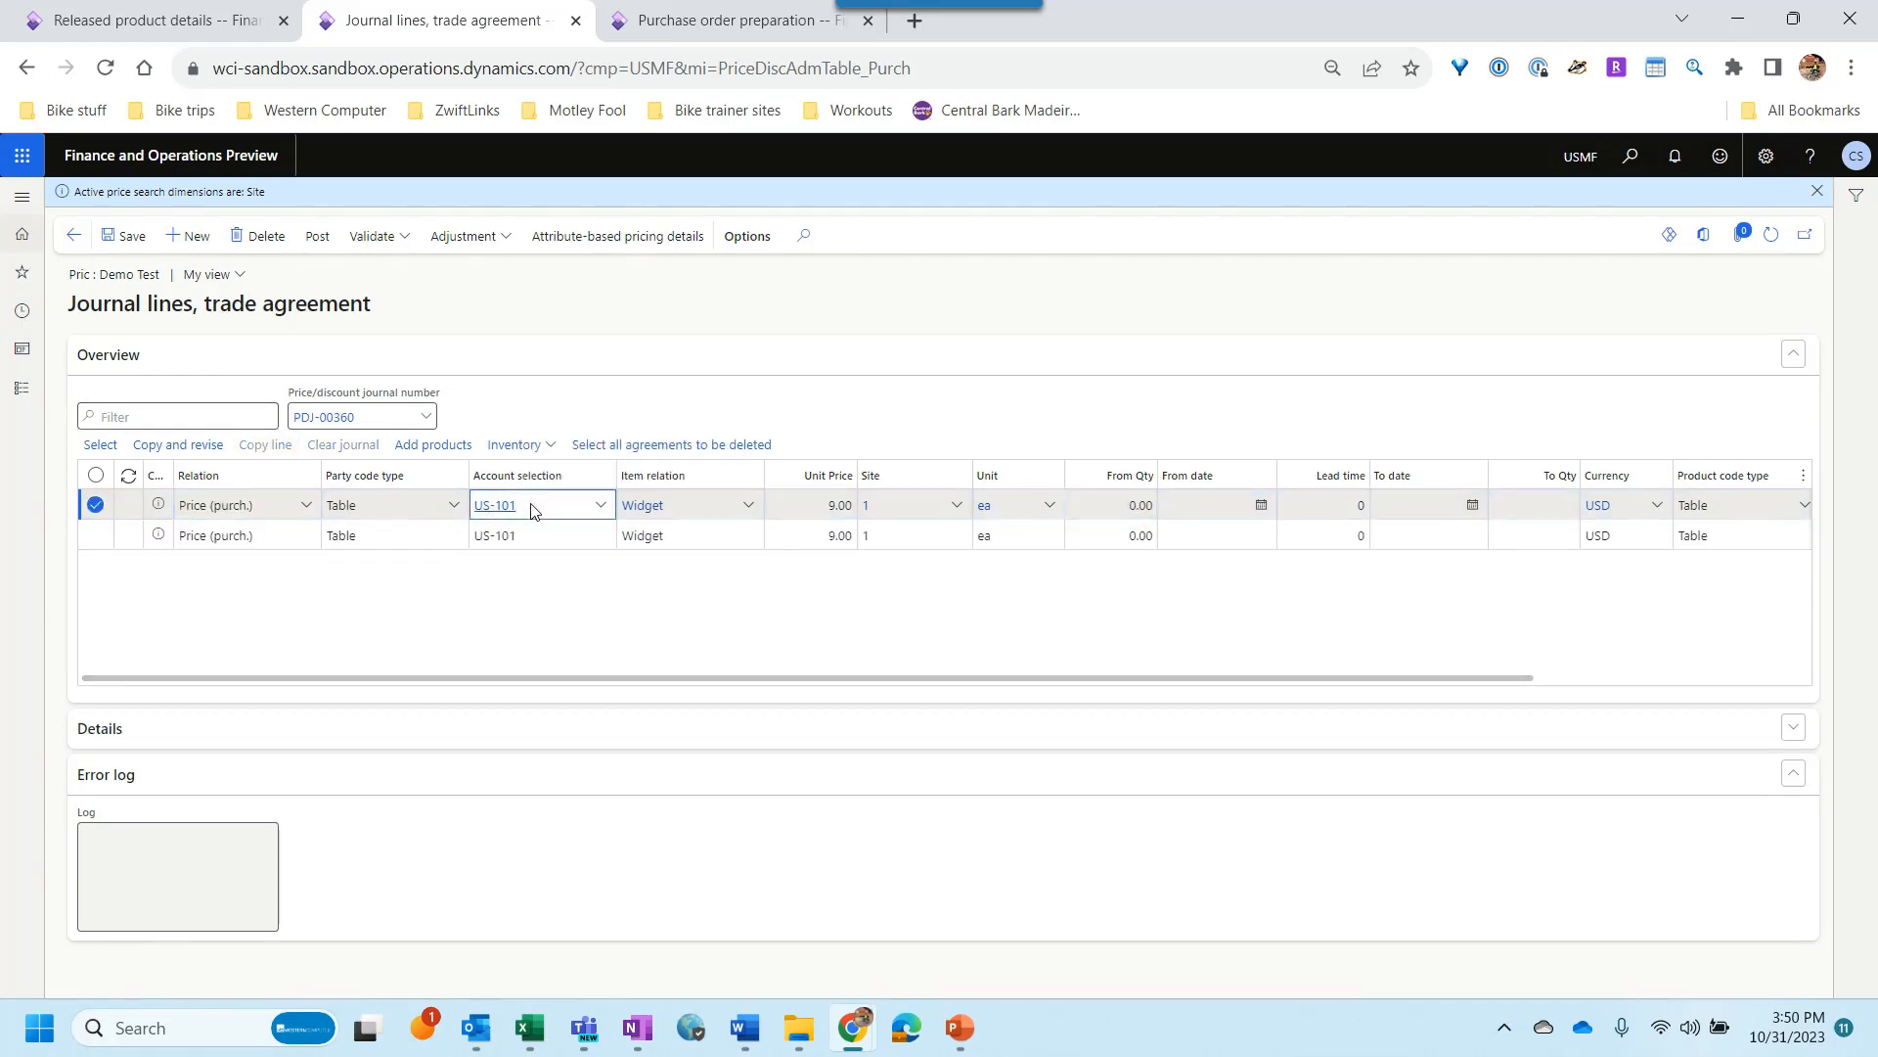
key("Tab")
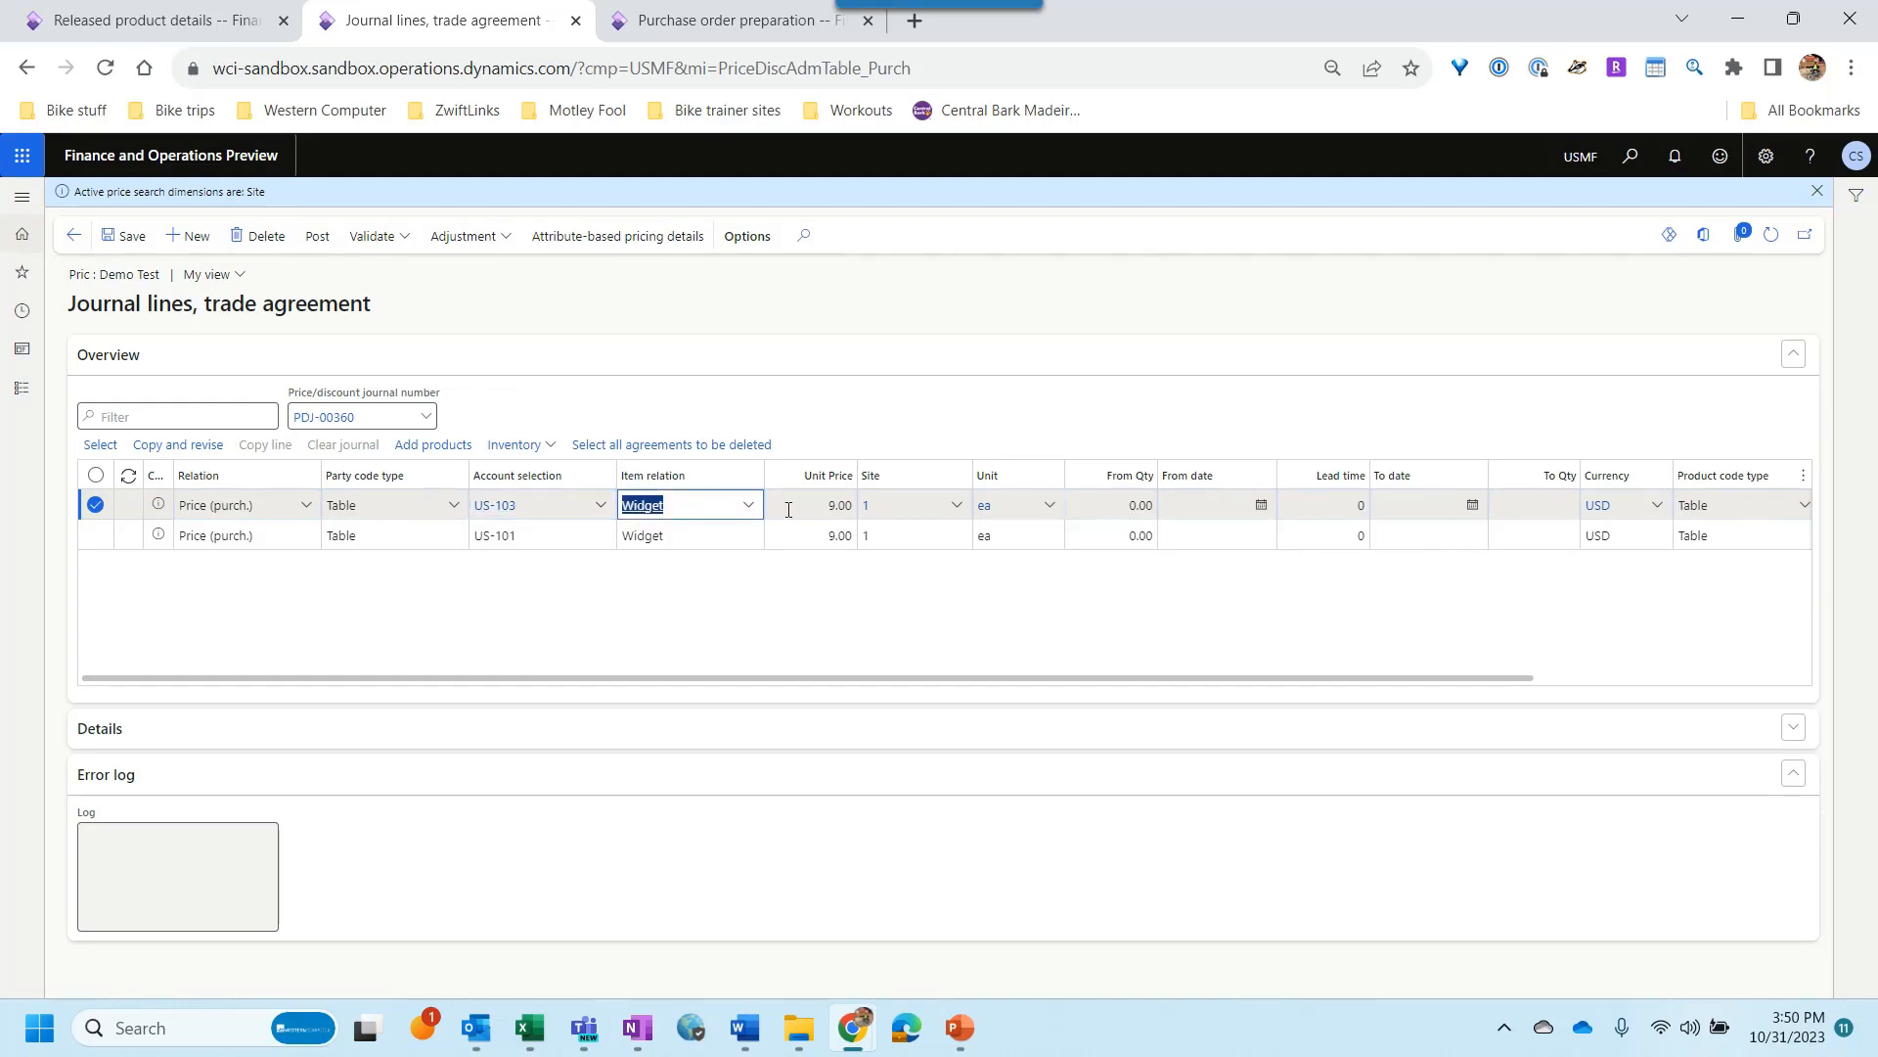
left_click(831, 508)
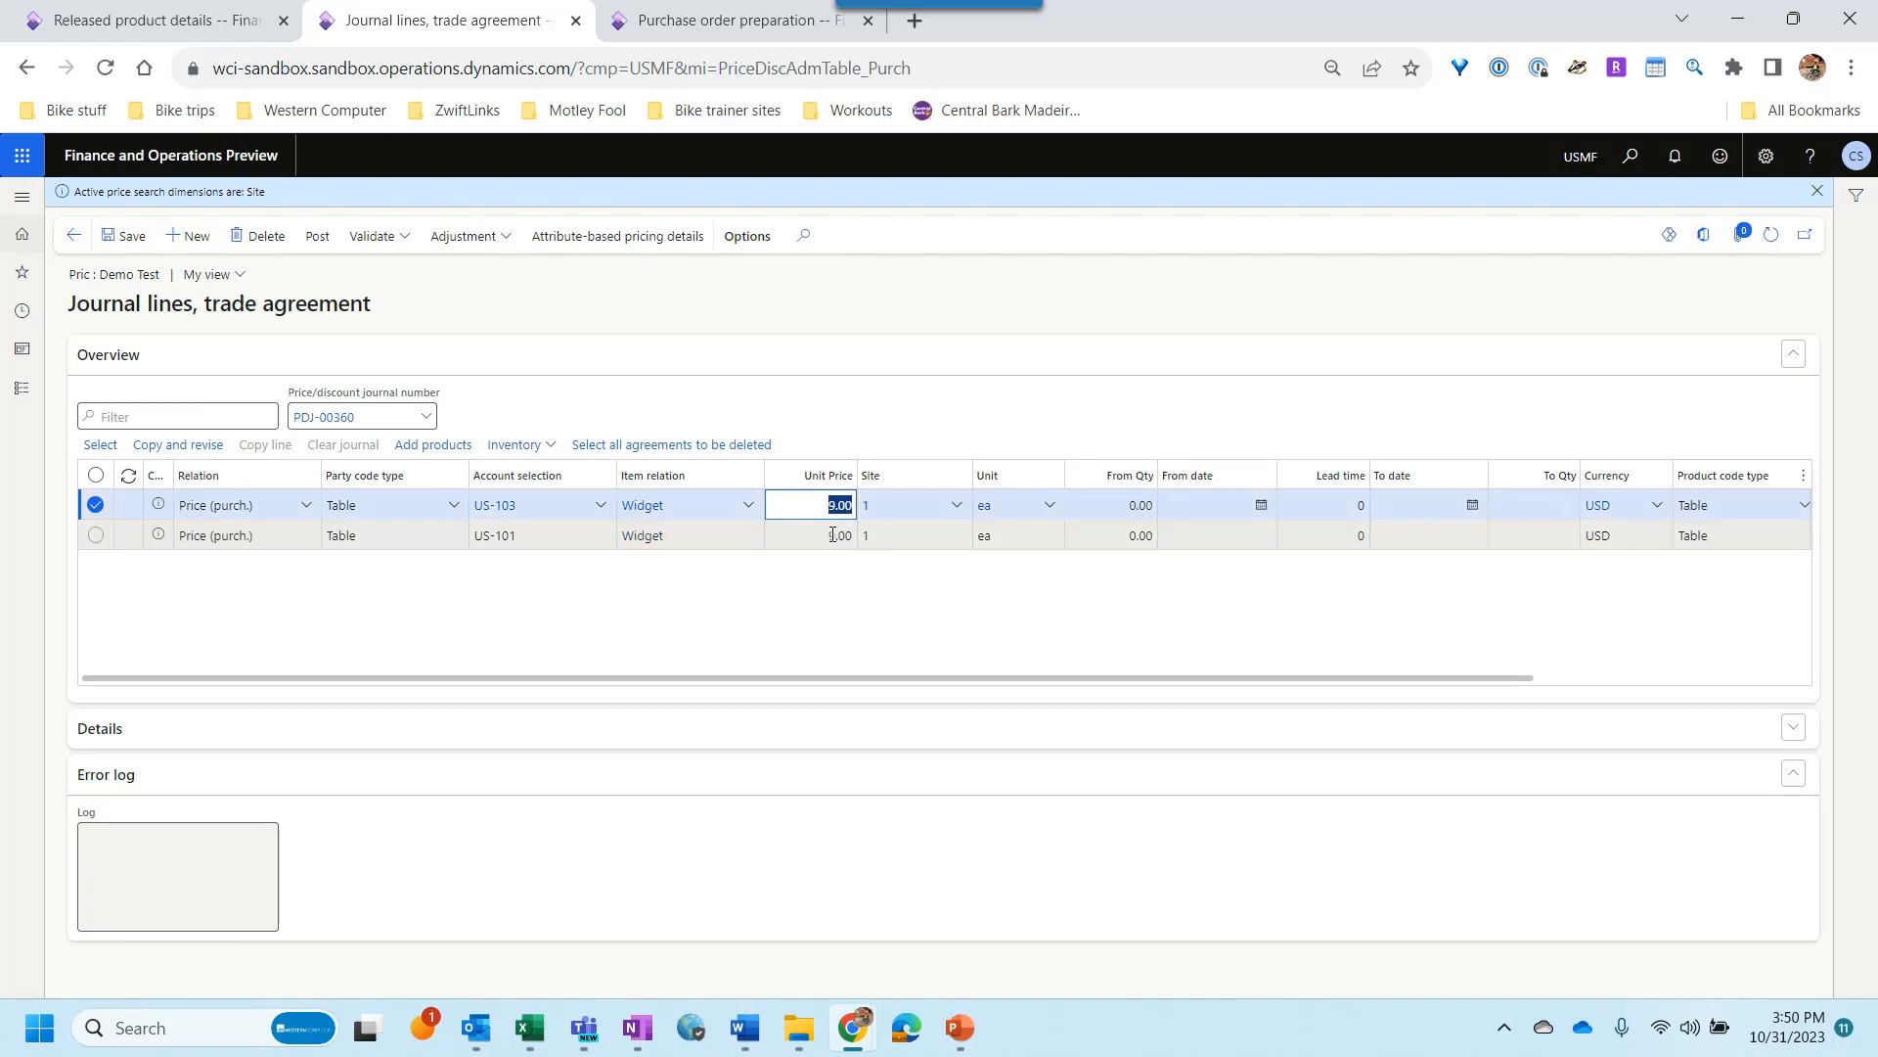
type("9.5")
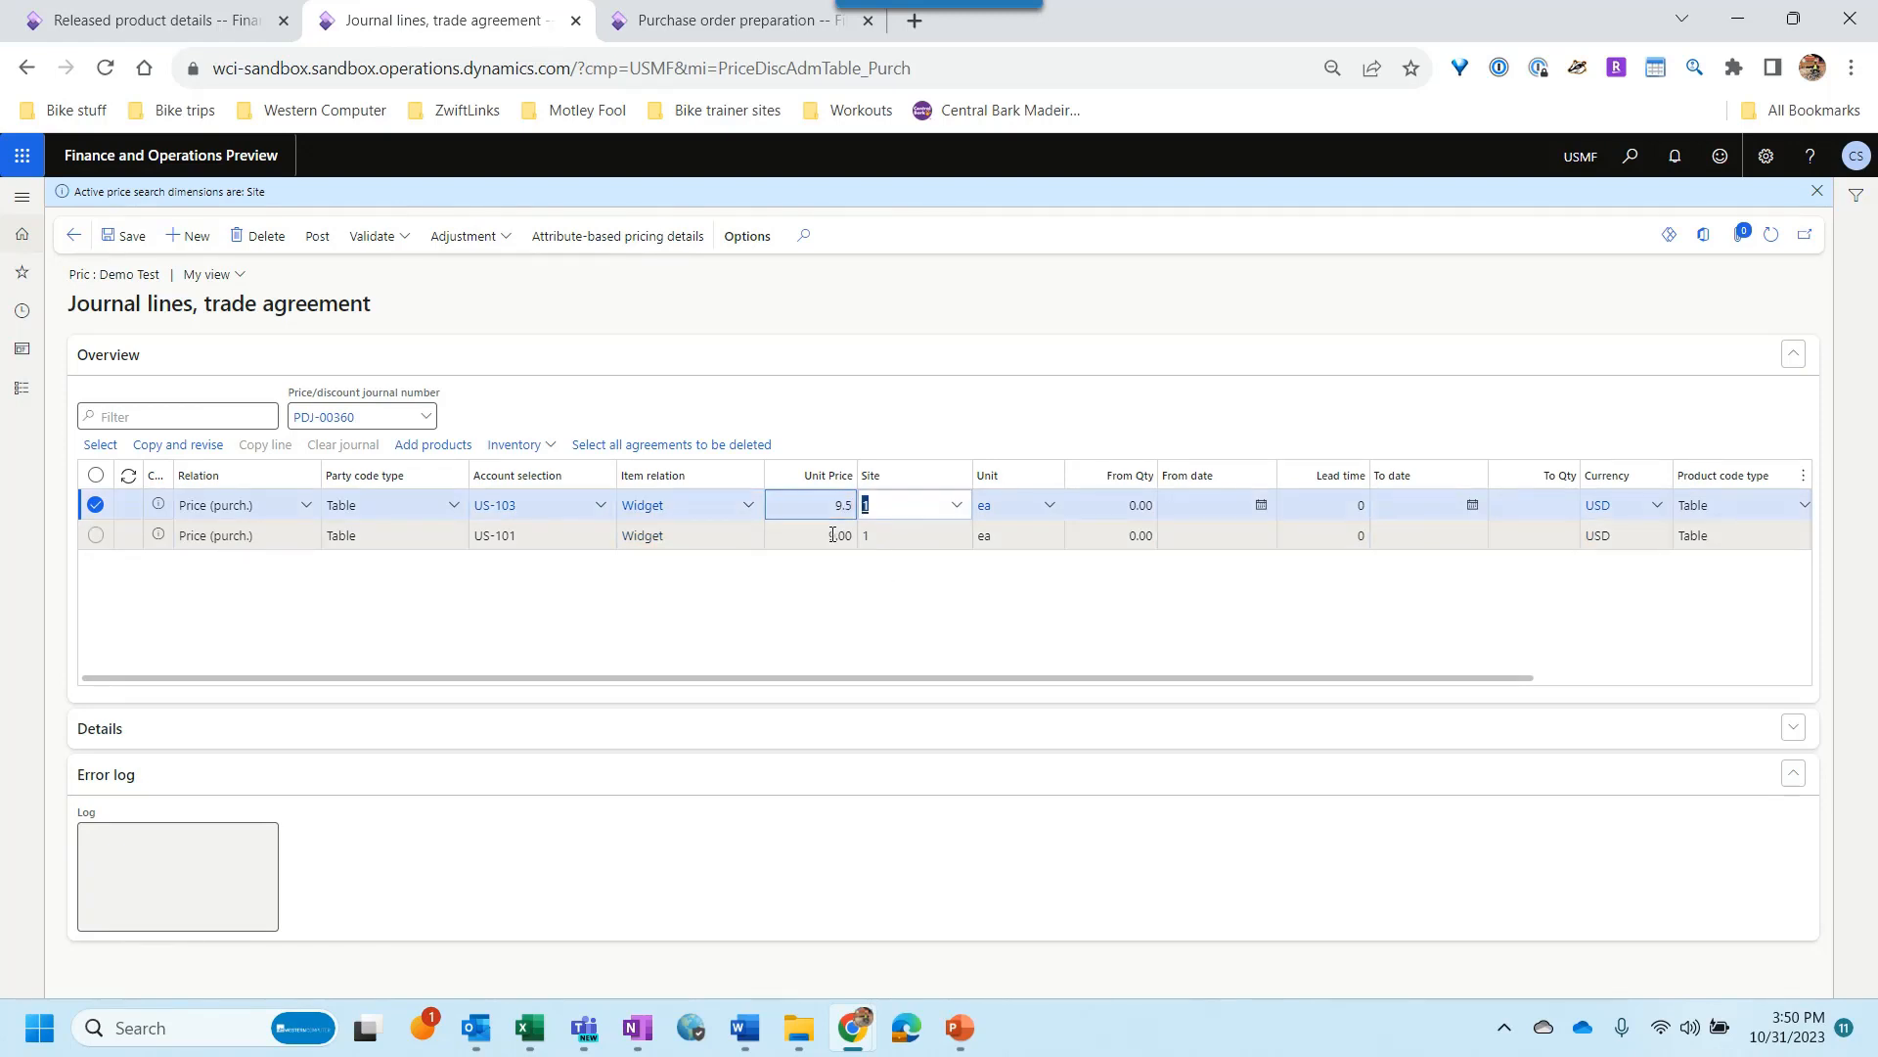
key("Tab")
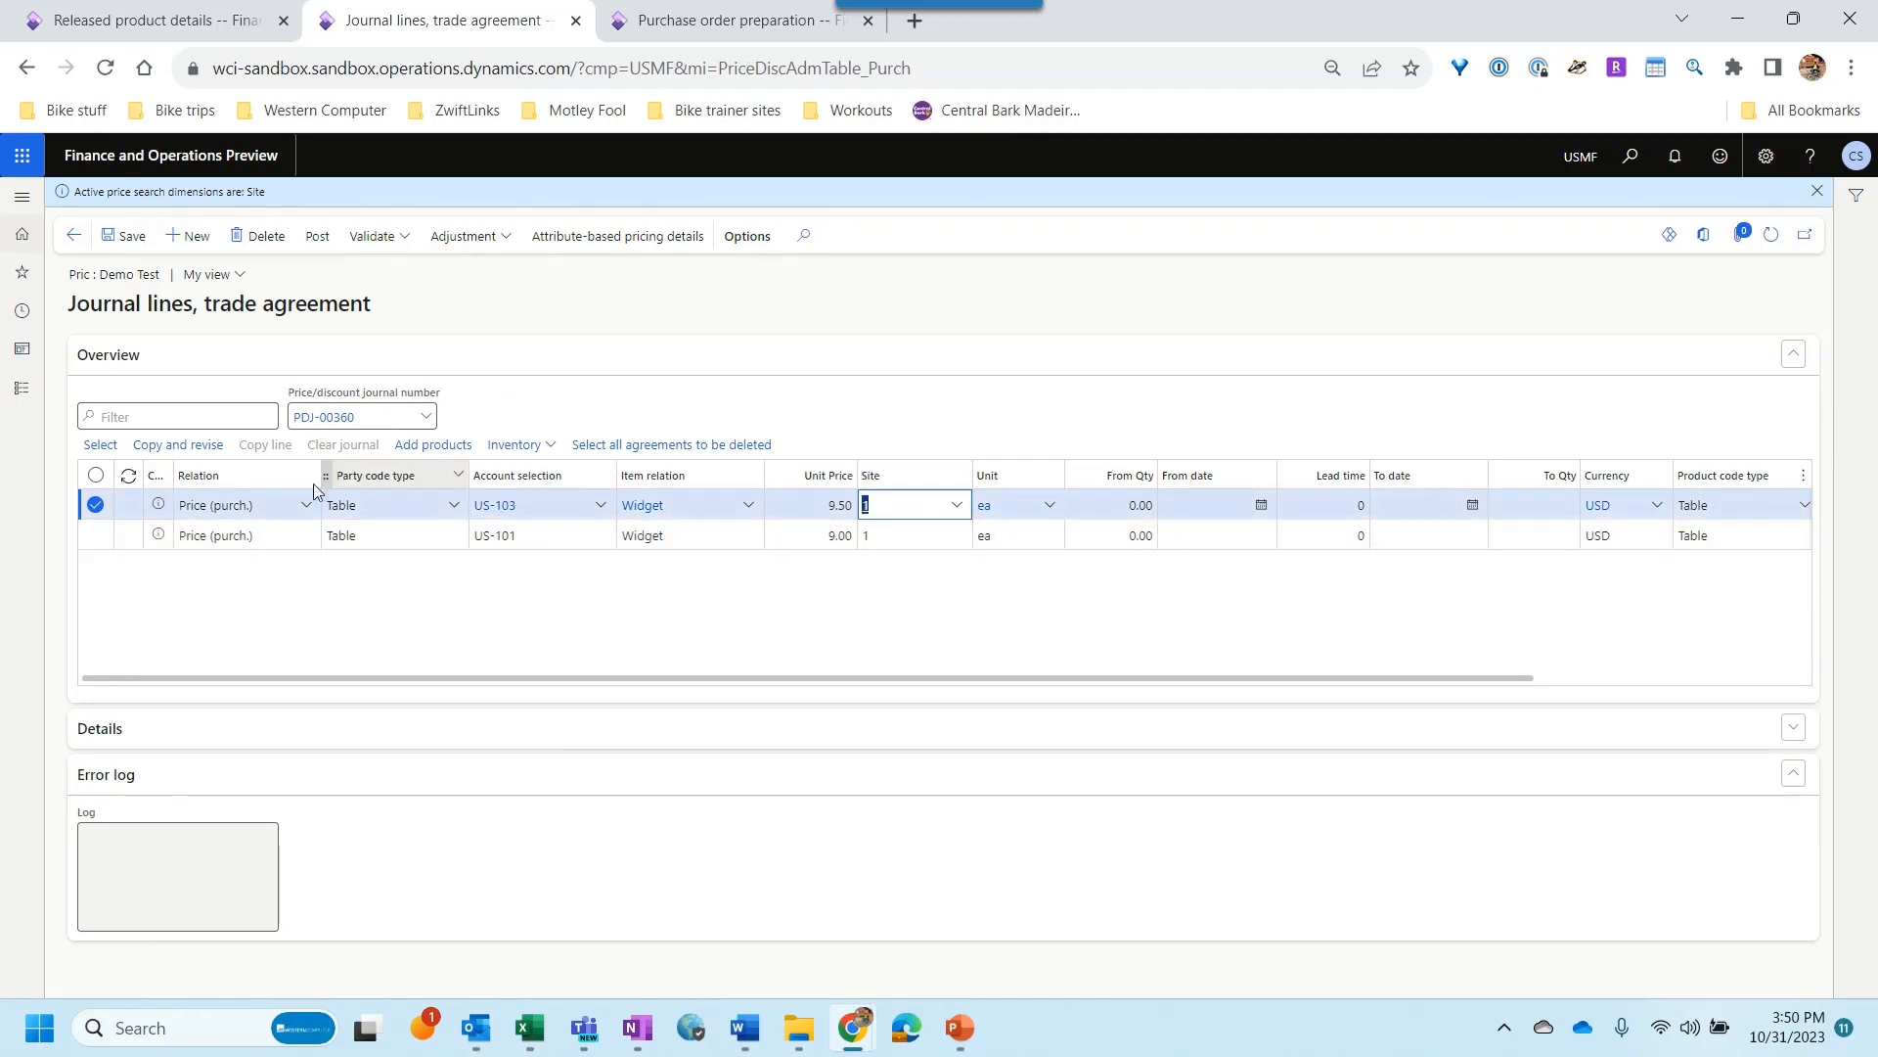
left_click(132, 238)
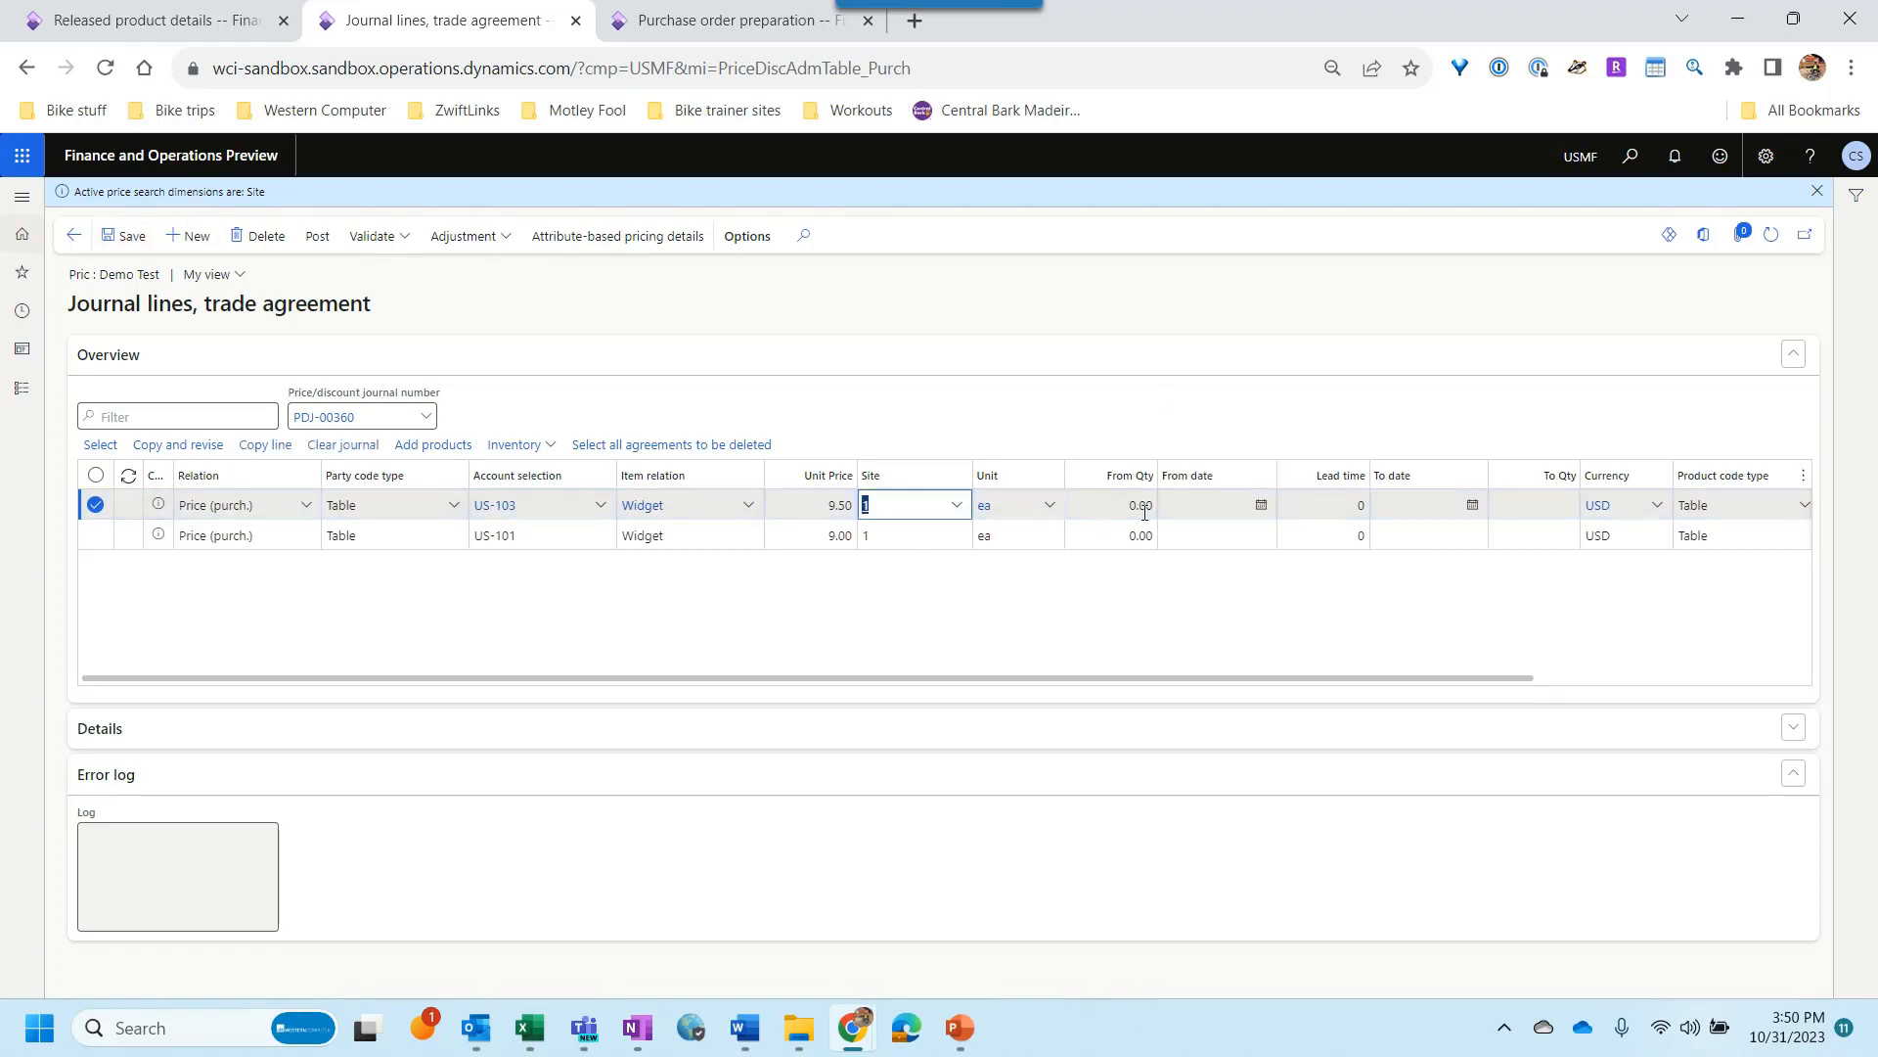
left_click(1114, 504)
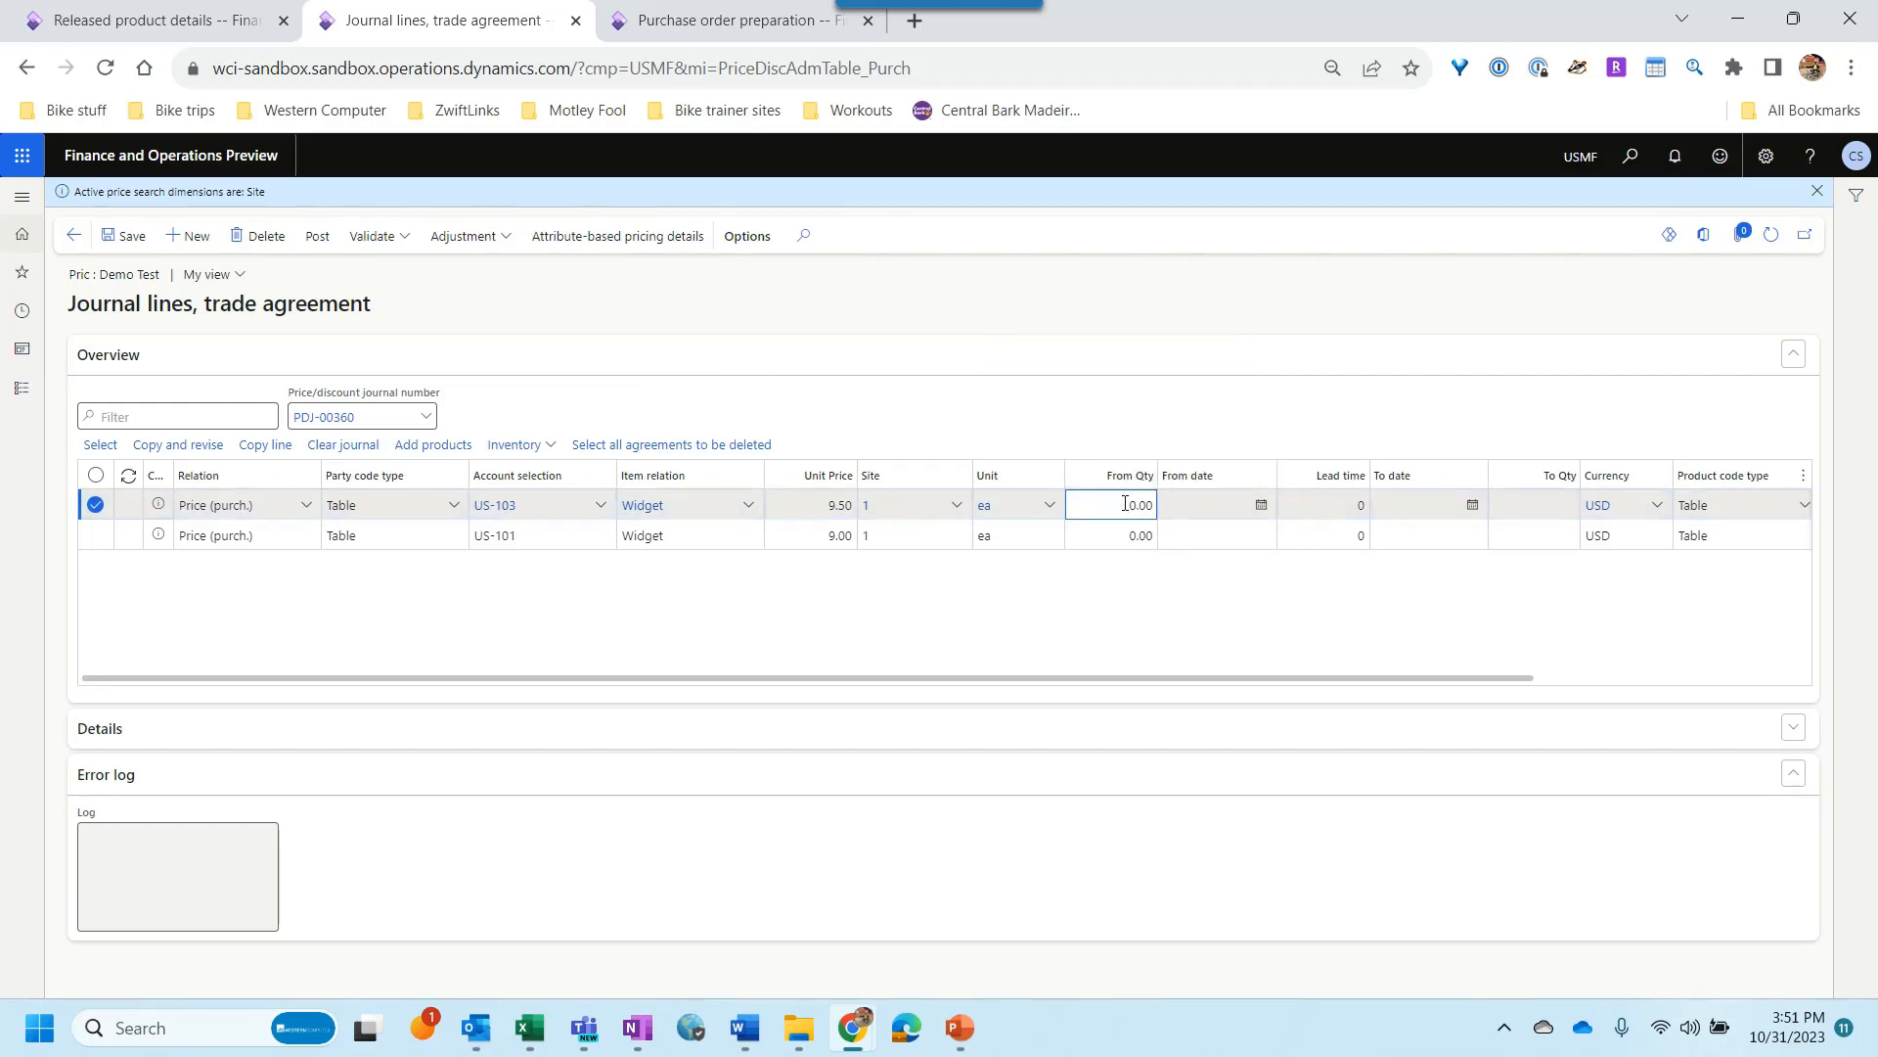
left_click(1178, 505)
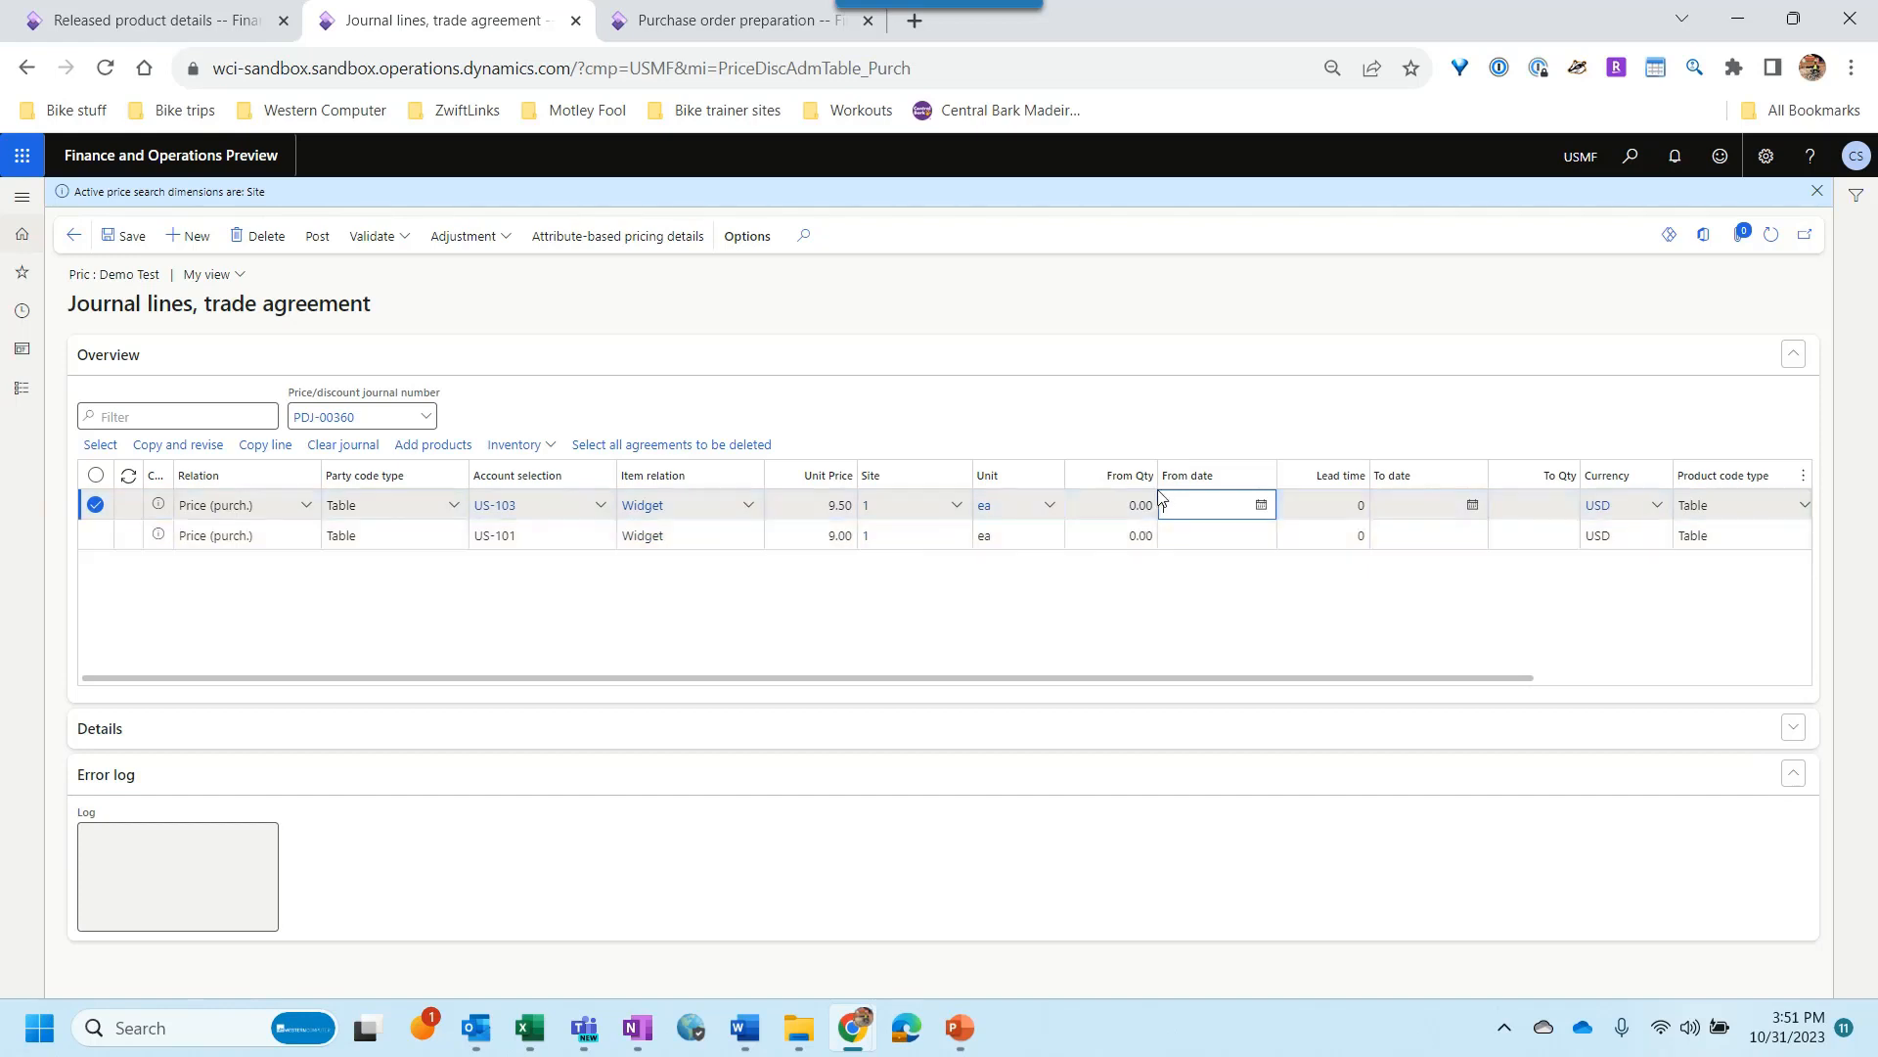
Step: Copy the first vendor's 9.00 Widget line and set the From Qty of one of the two lines to 100
left_click(538, 545)
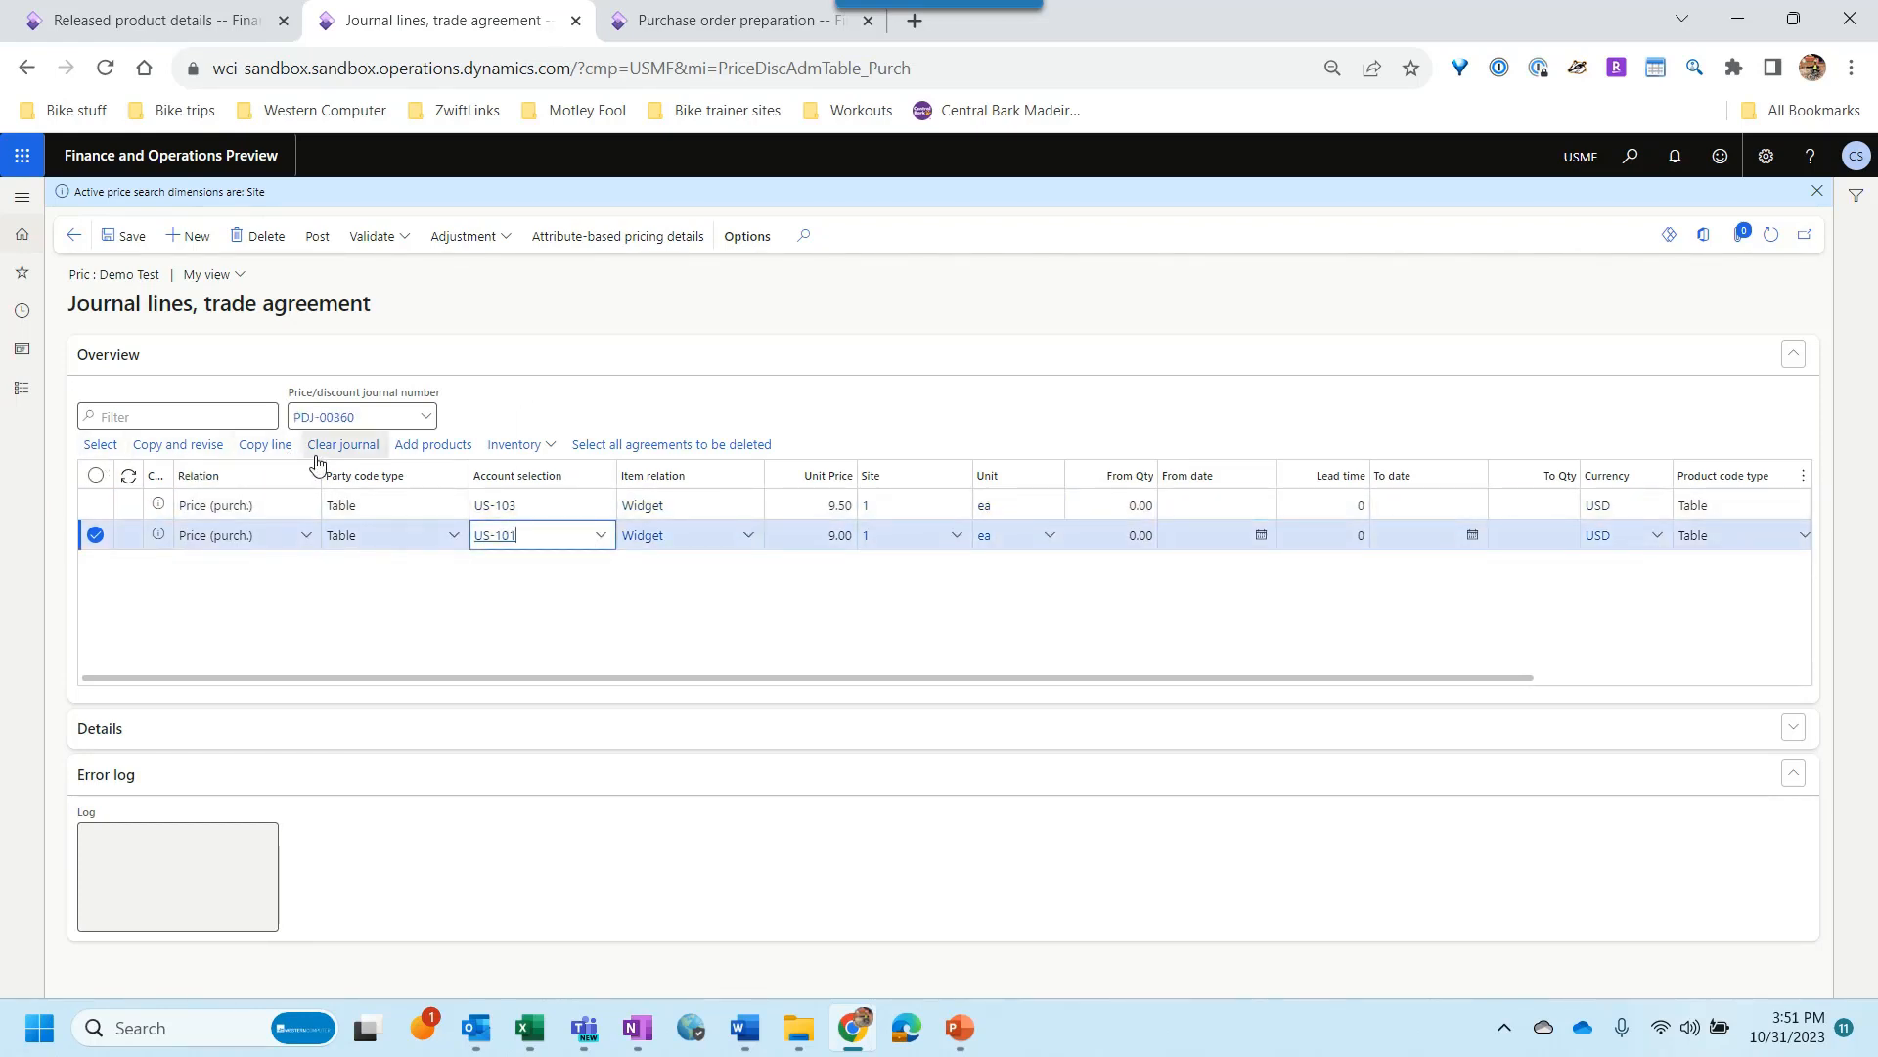
left_click(266, 444)
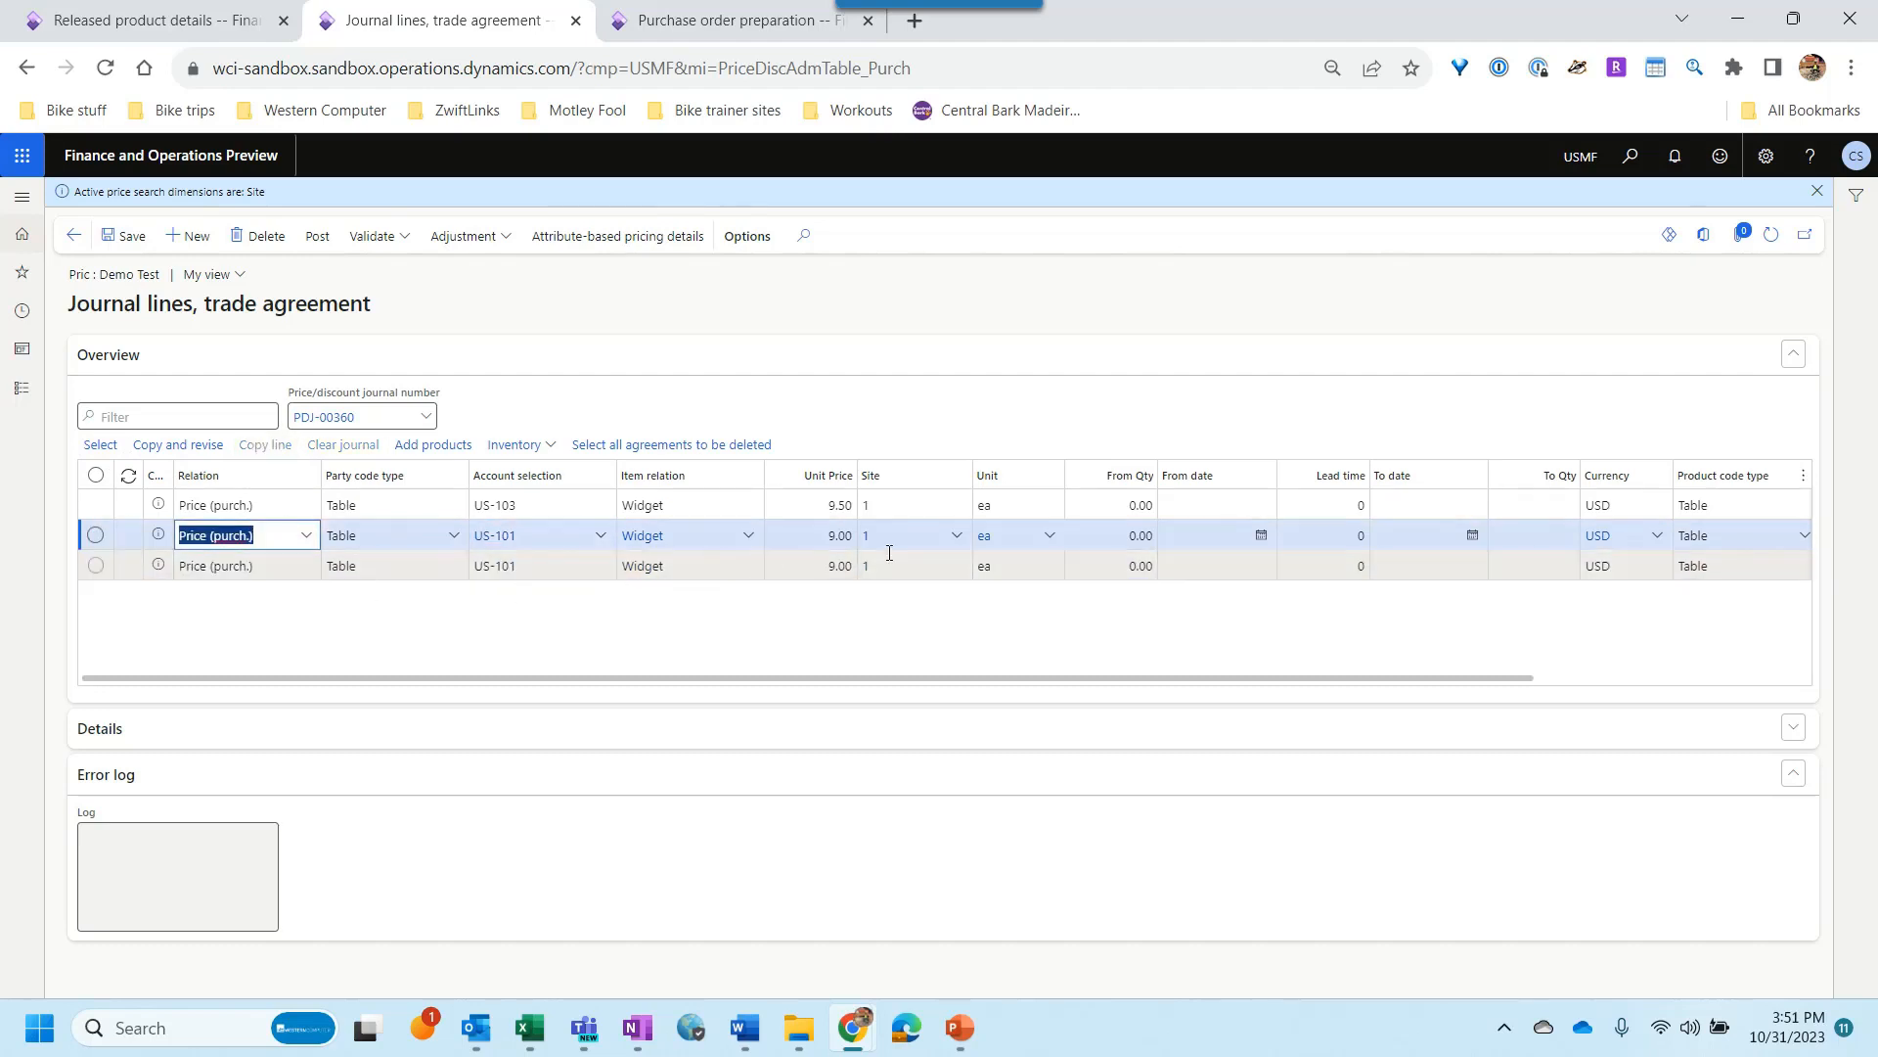
left_click_drag(1129, 566, 1154, 566)
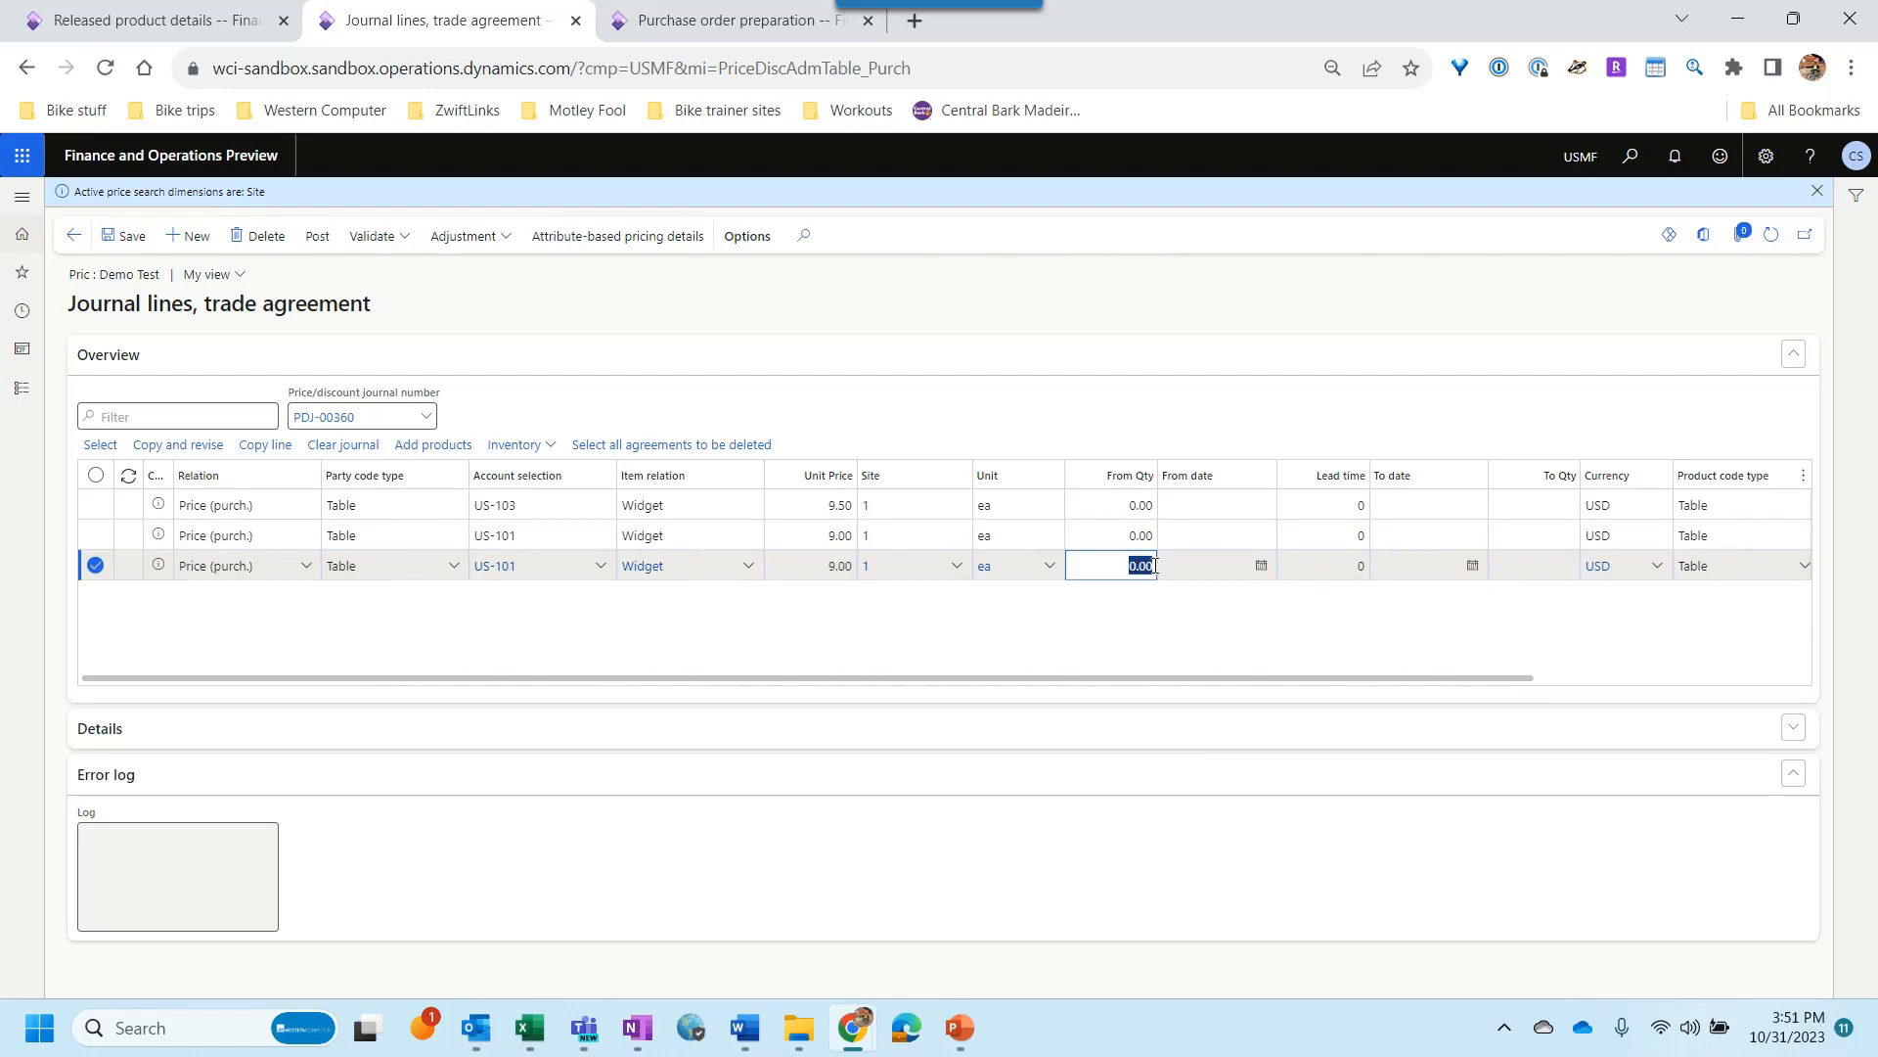
key("BackSpace")
type("100")
key("Tab")
key("Tab")
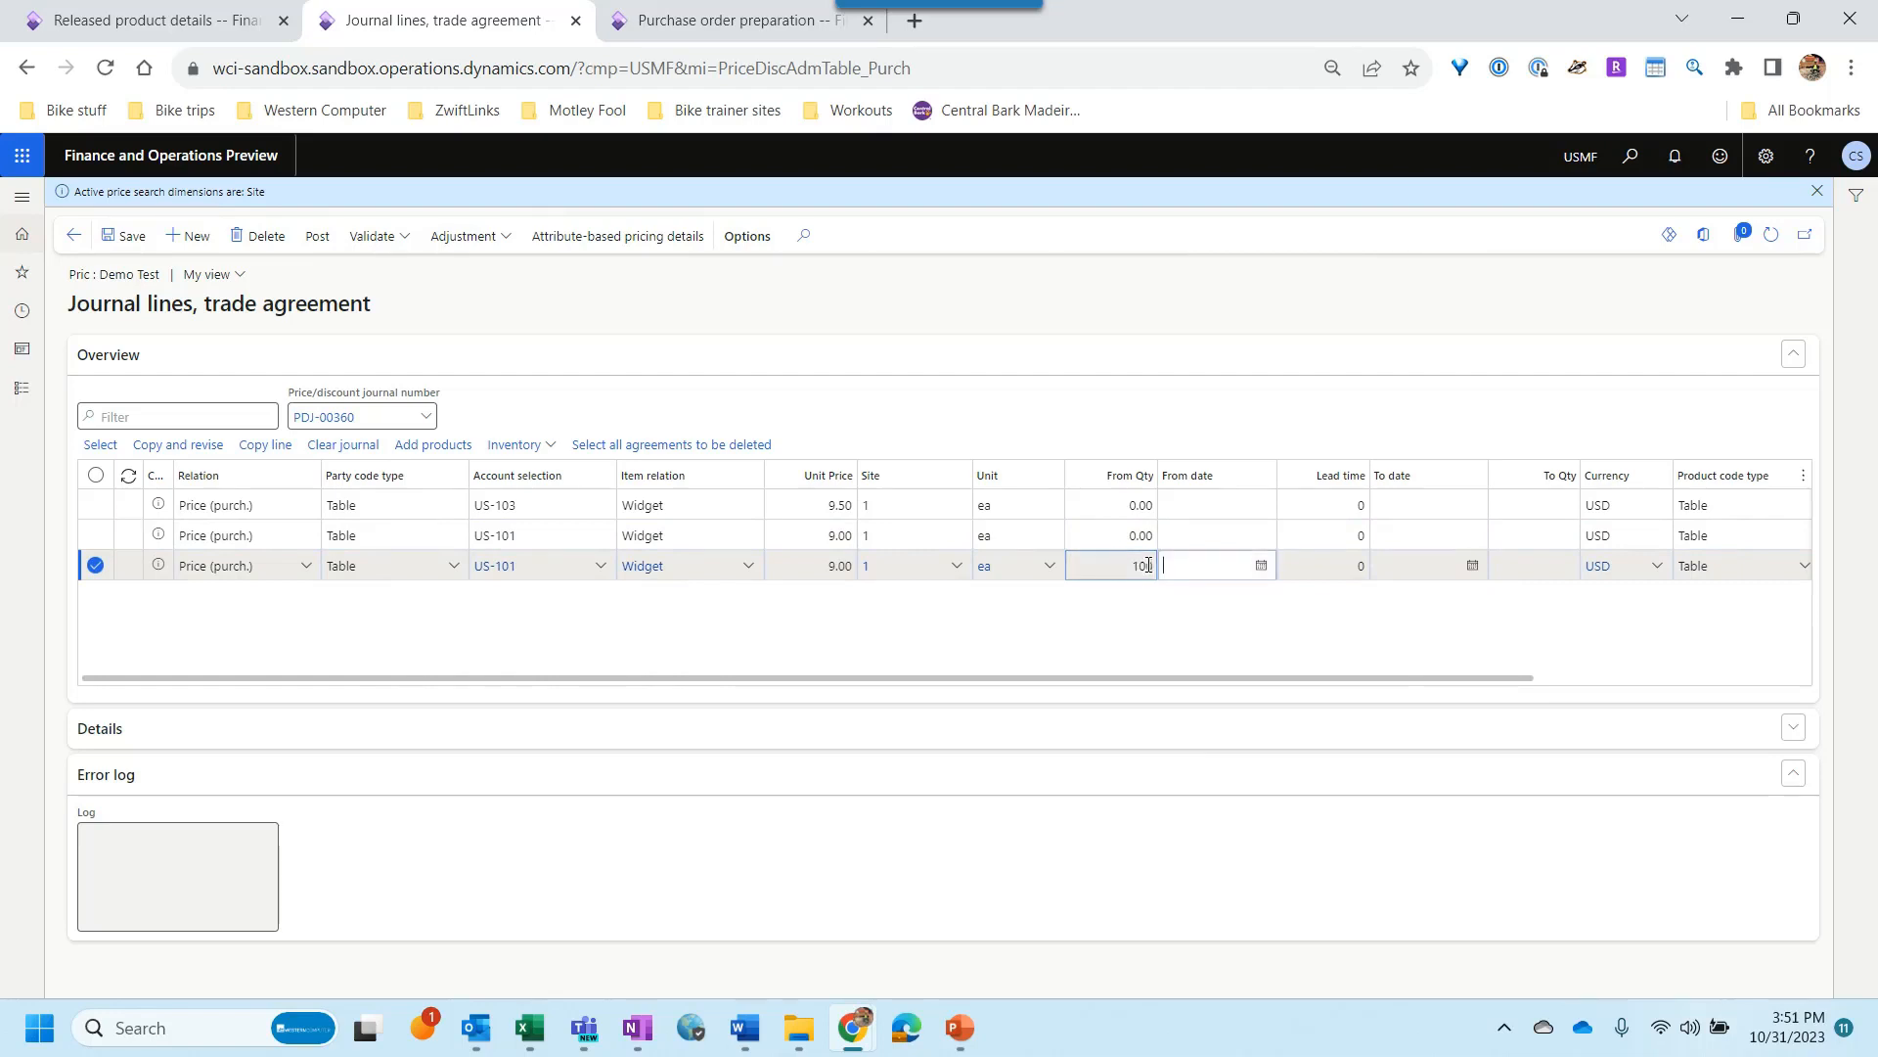
Step: Set the unit price of the line with From Qty 100 to 7.50
left_click(845, 558)
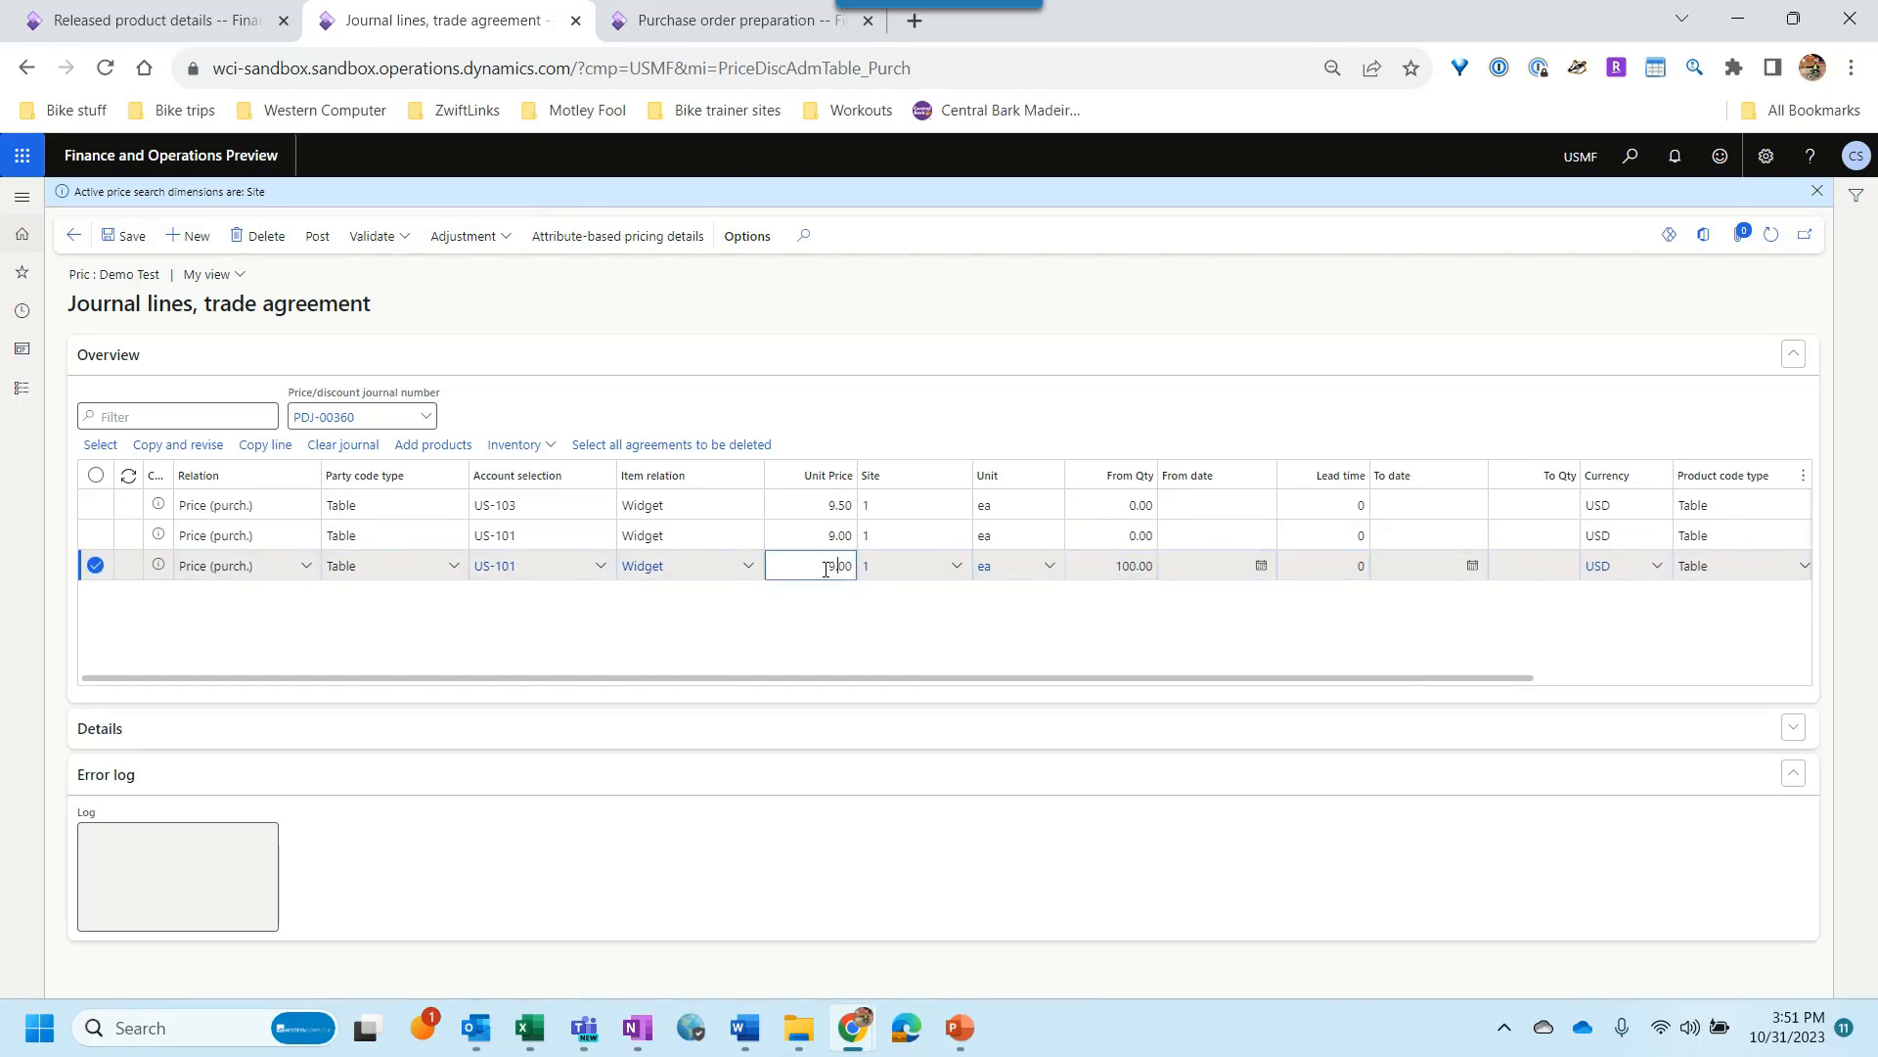
left_click_drag(828, 566, 852, 555)
type("7")
key("Tab")
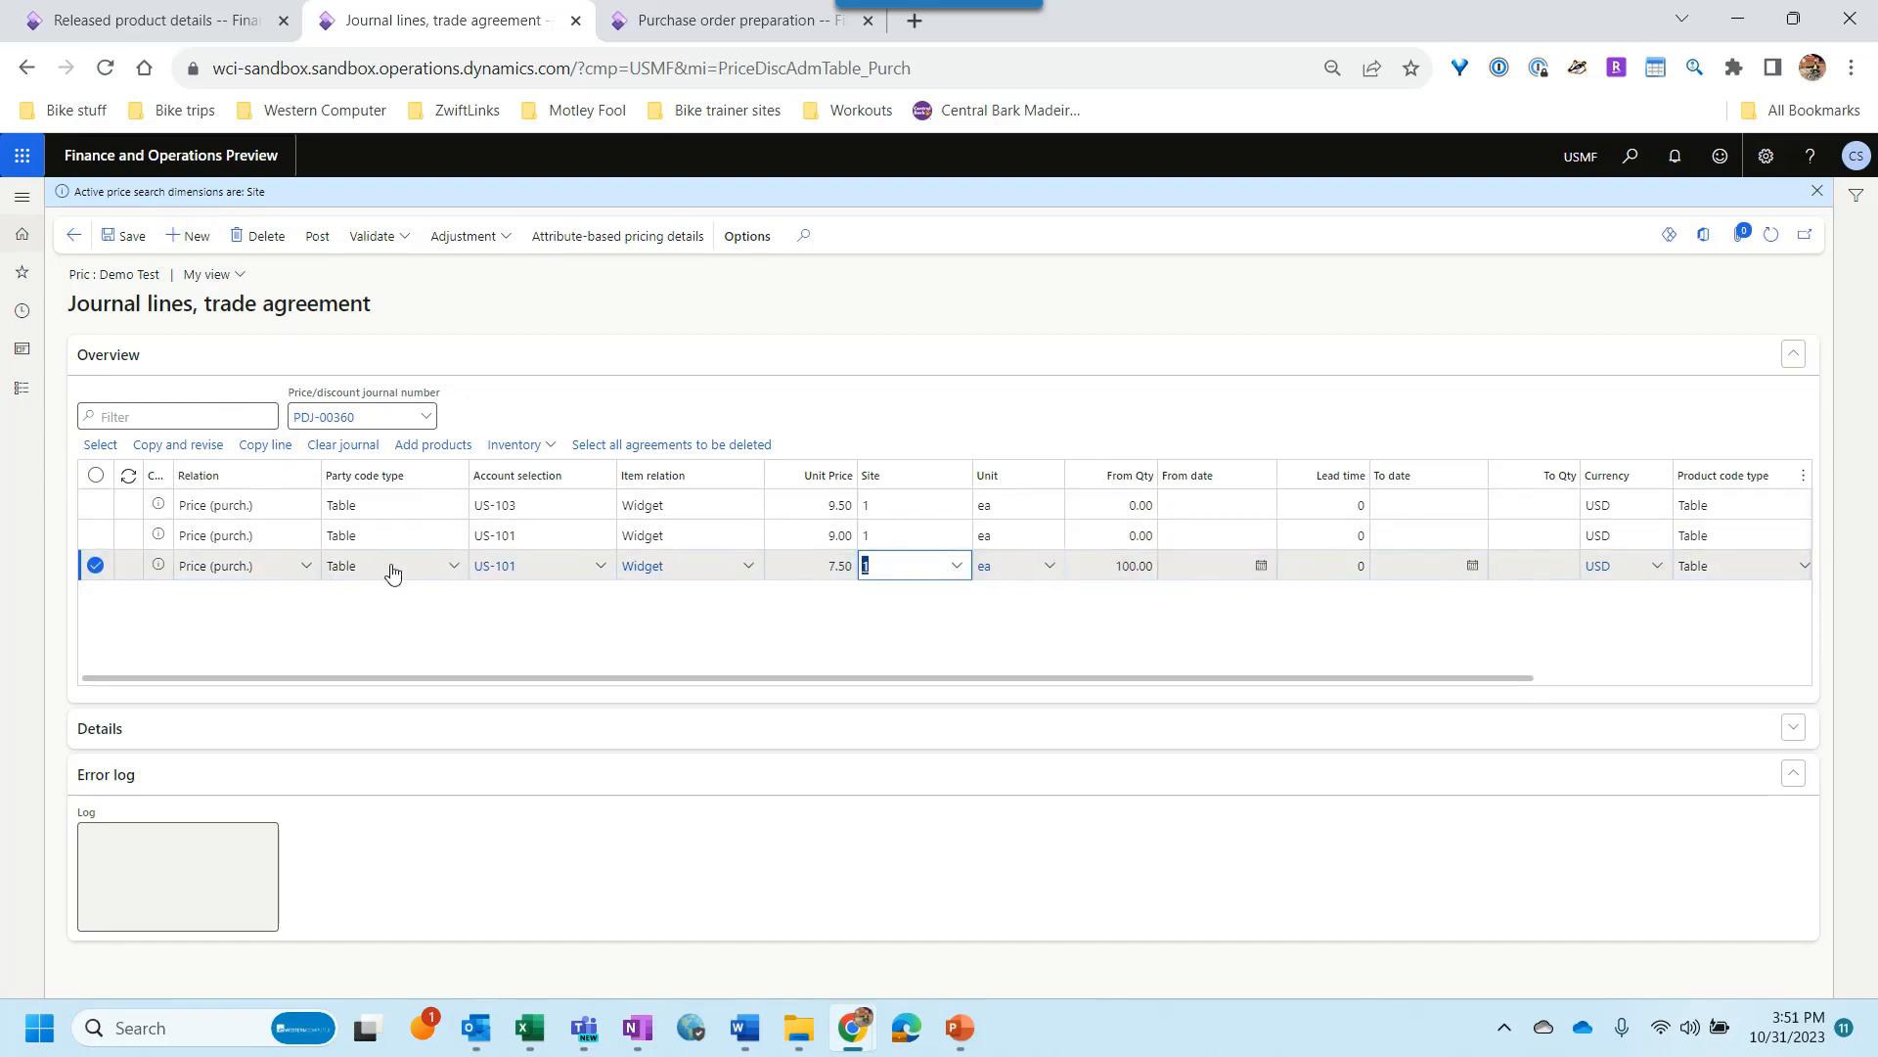
Step: Copy the first vendor's 9.00 line with zero From Qty again and set the duplicate's From date to 1/1/2024
left_click(538, 535)
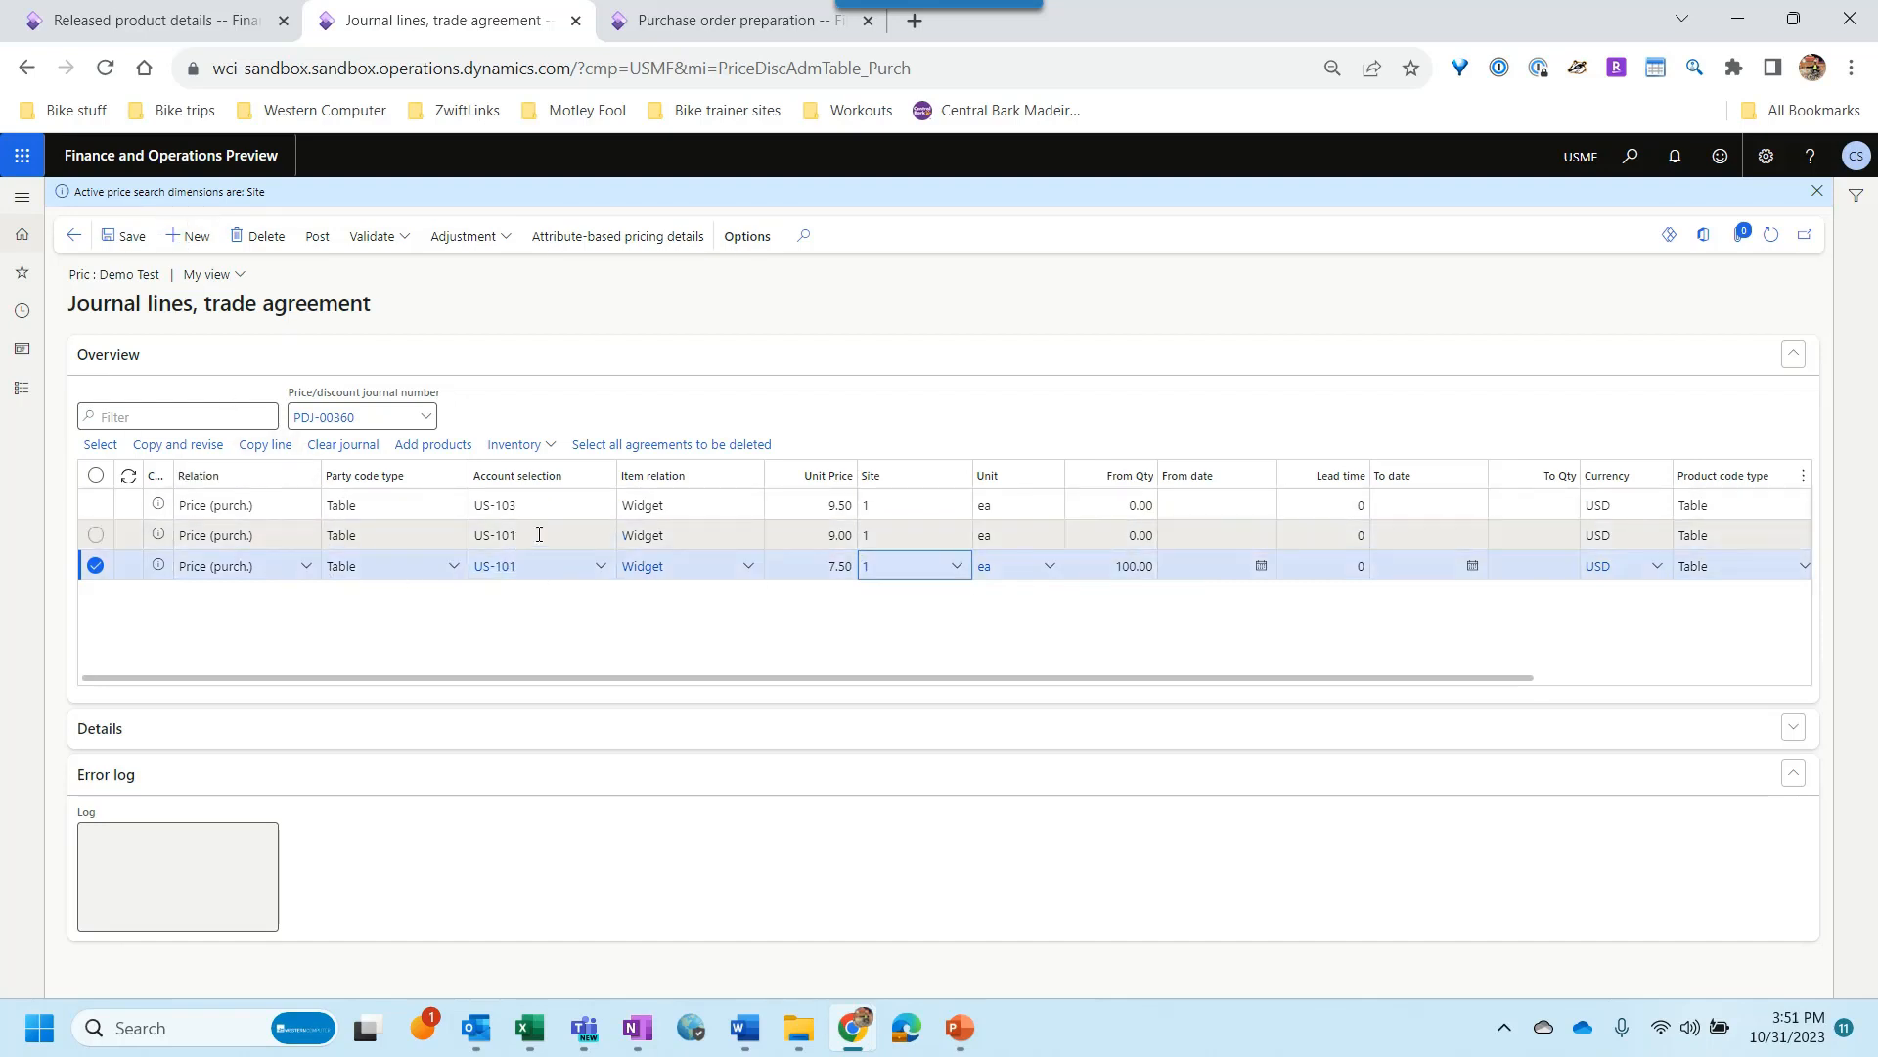
left_click(260, 445)
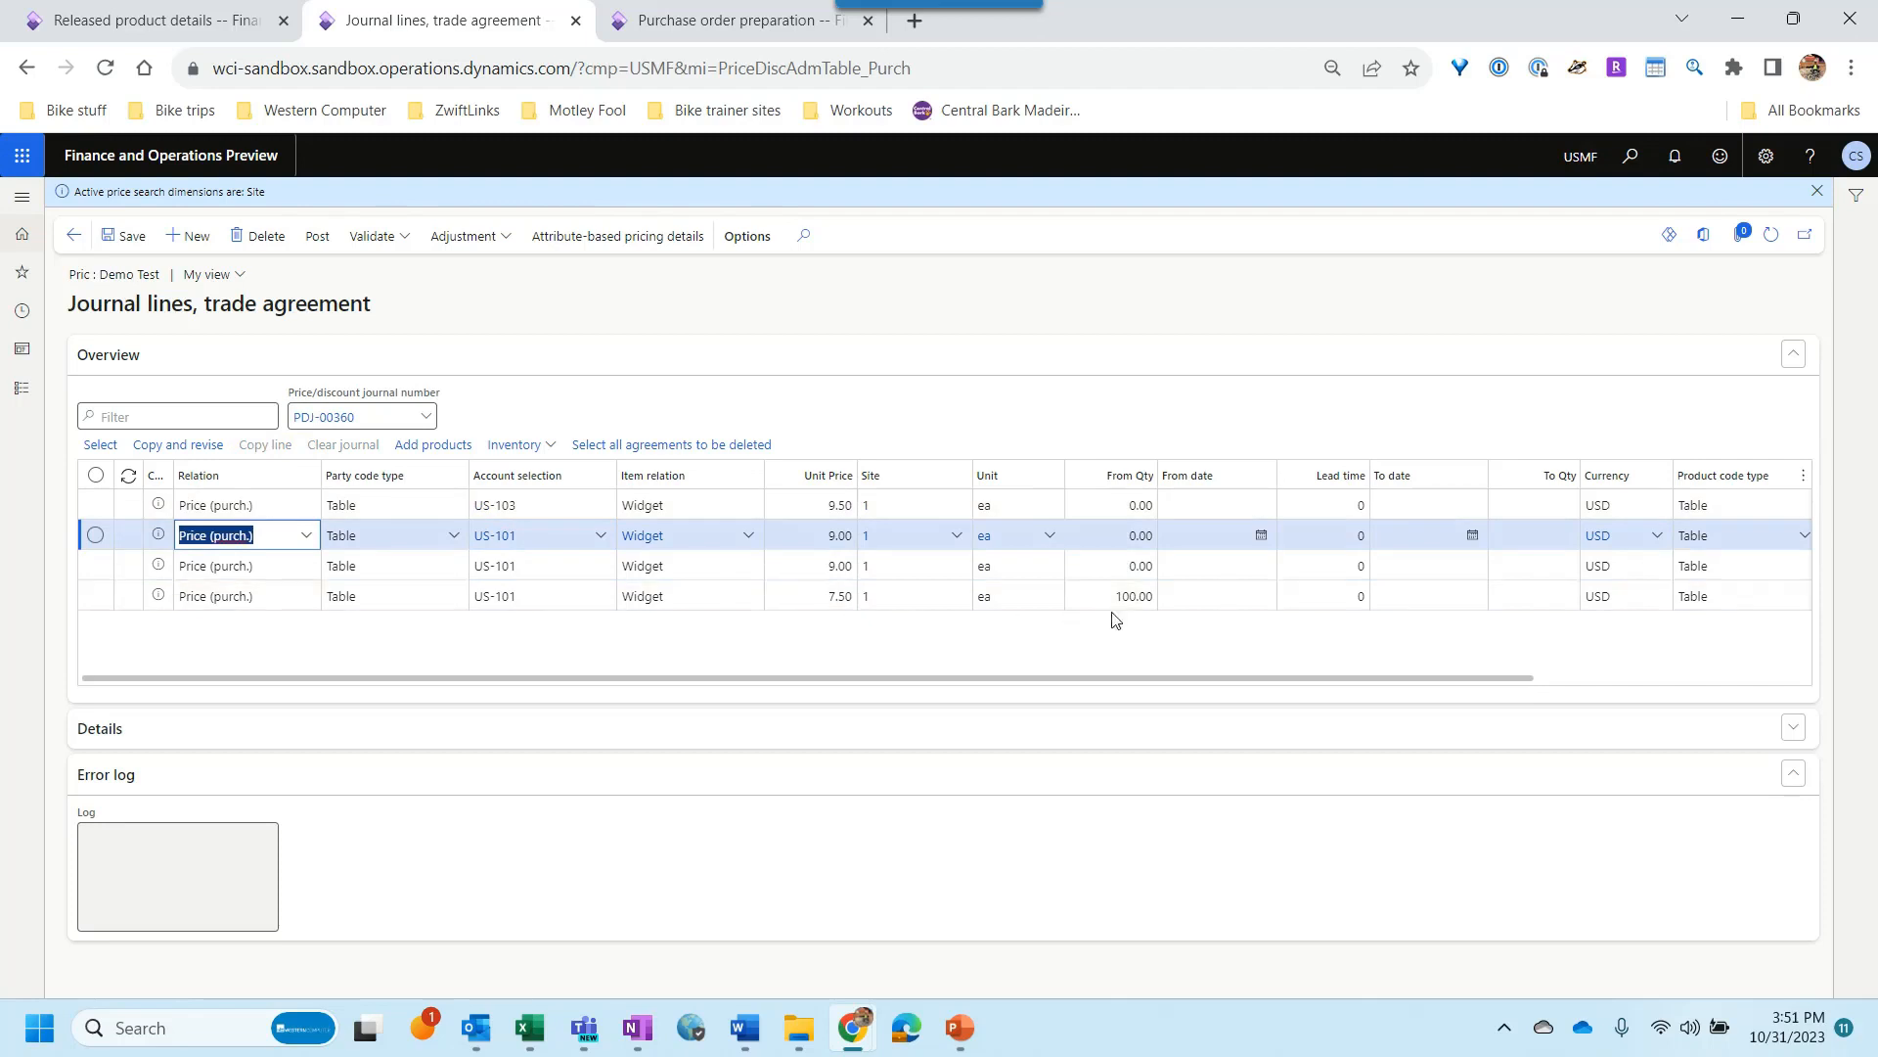
left_click(828, 596)
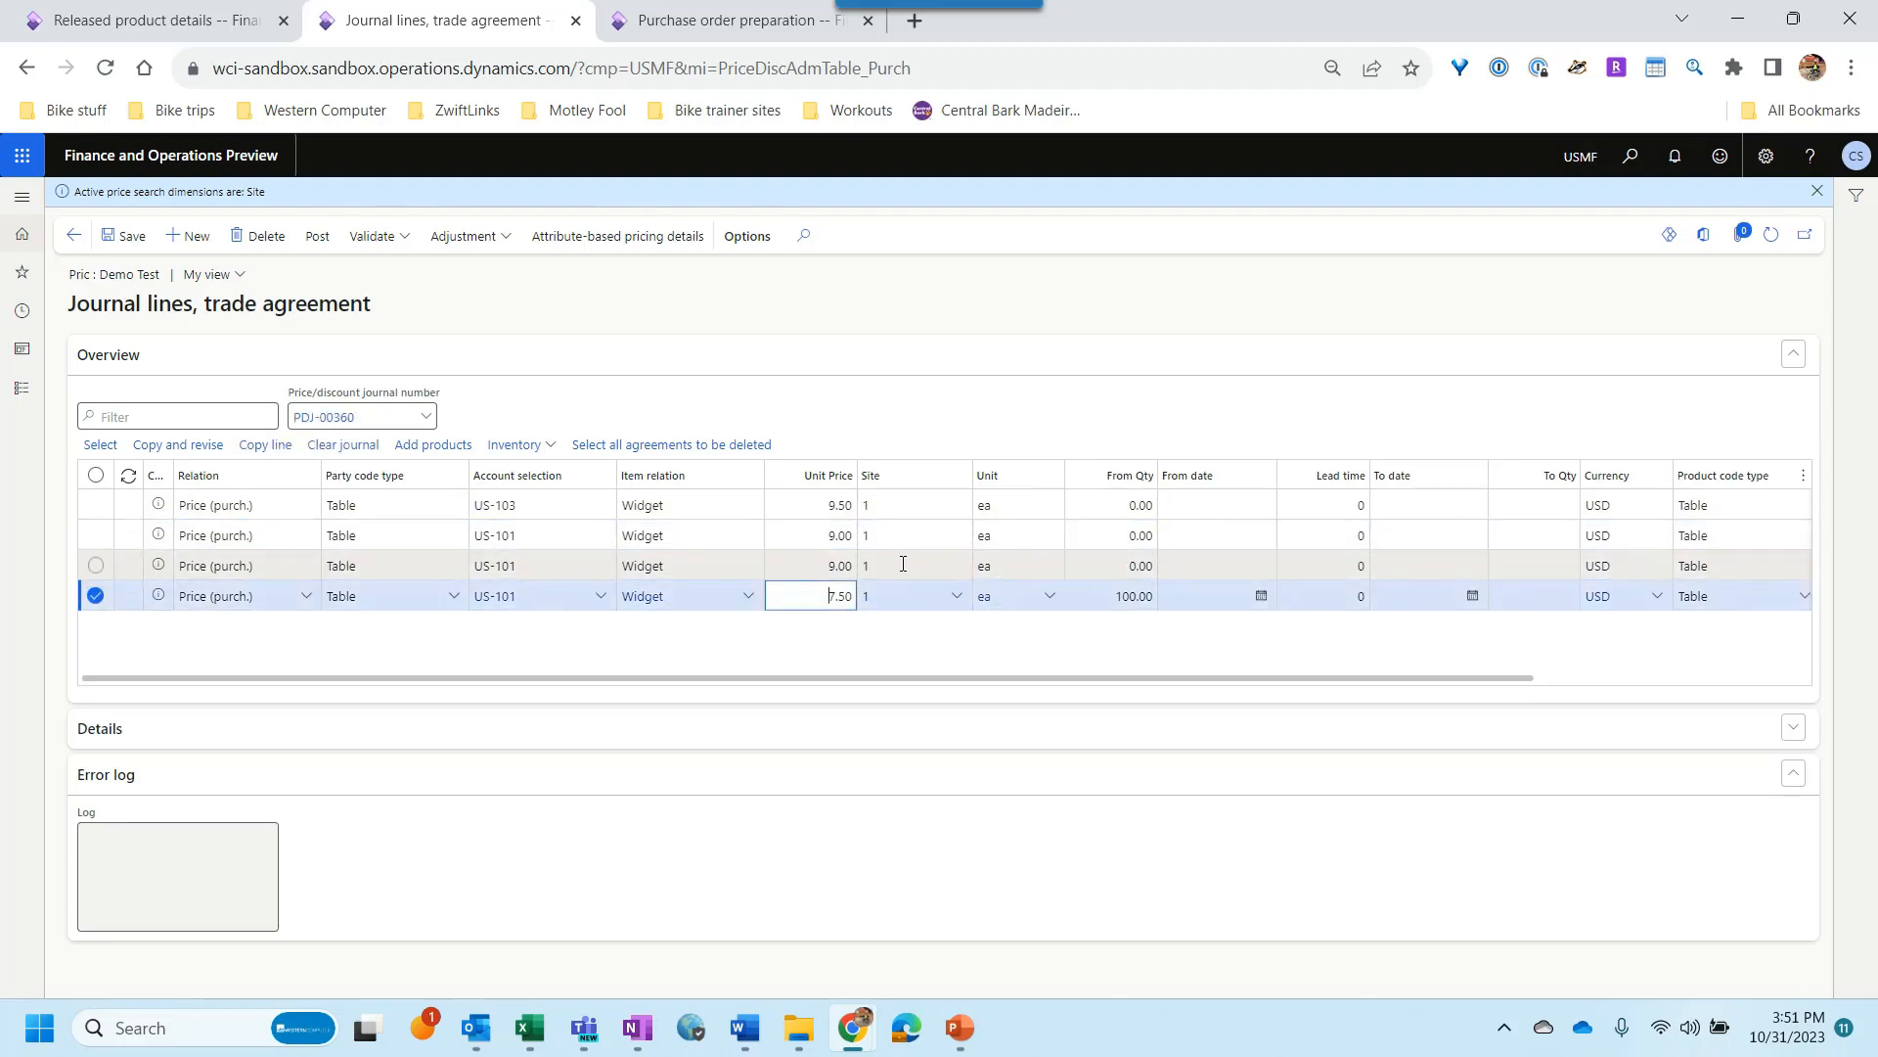
left_click(903, 564)
left_click(822, 566)
left_click(1085, 564)
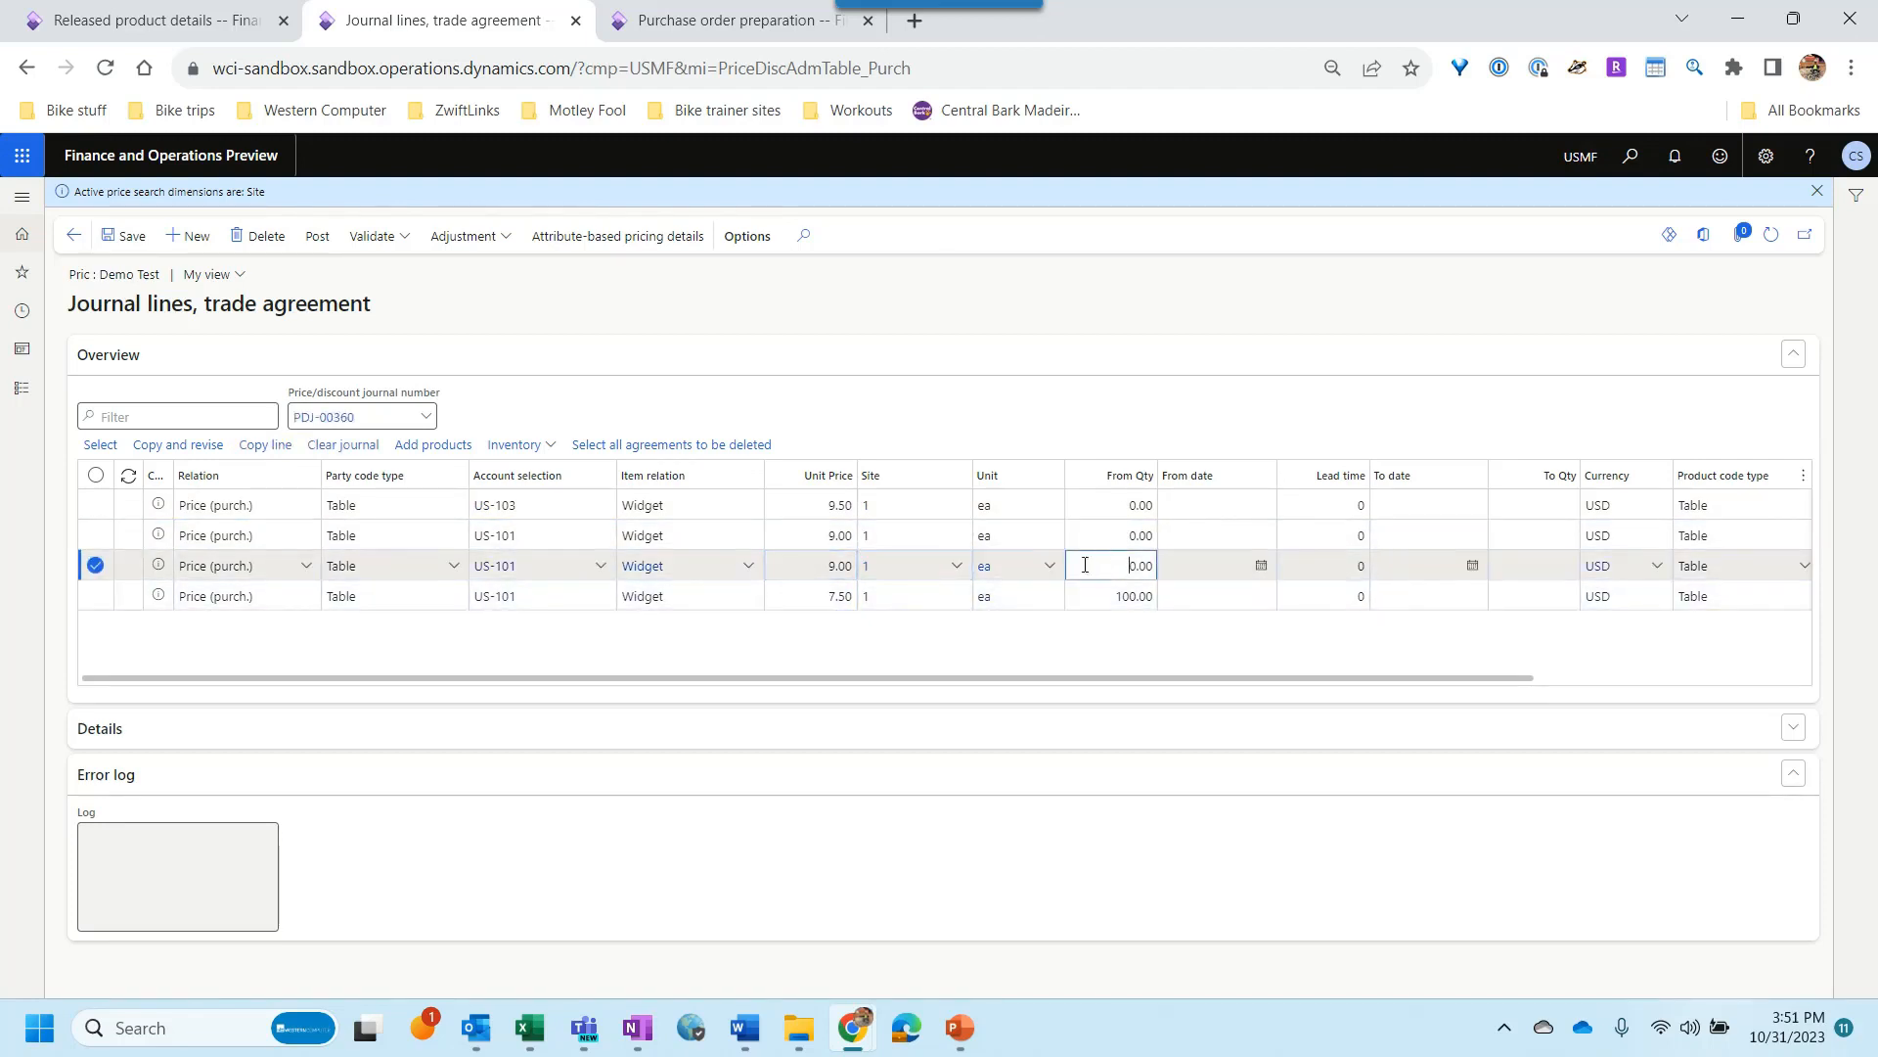
left_click(1260, 567)
left_click(1249, 604)
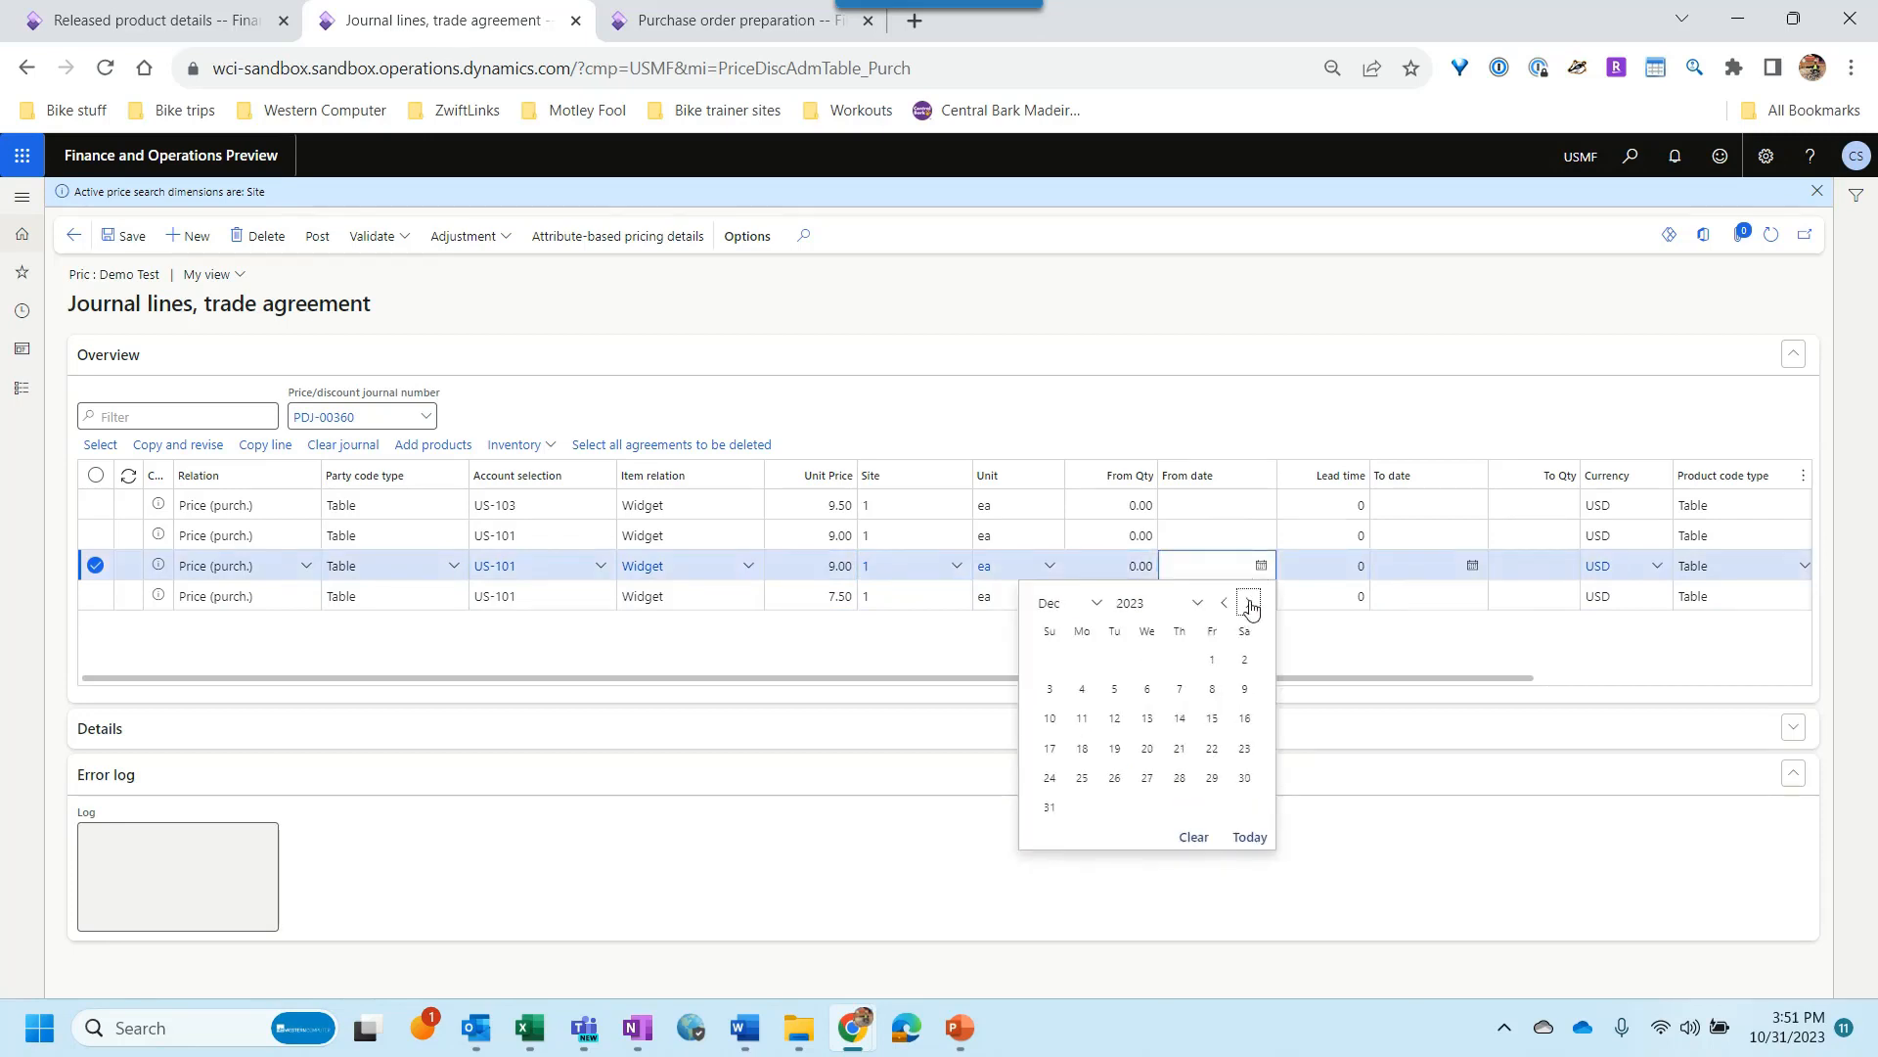
left_click(1249, 603)
left_click(1080, 660)
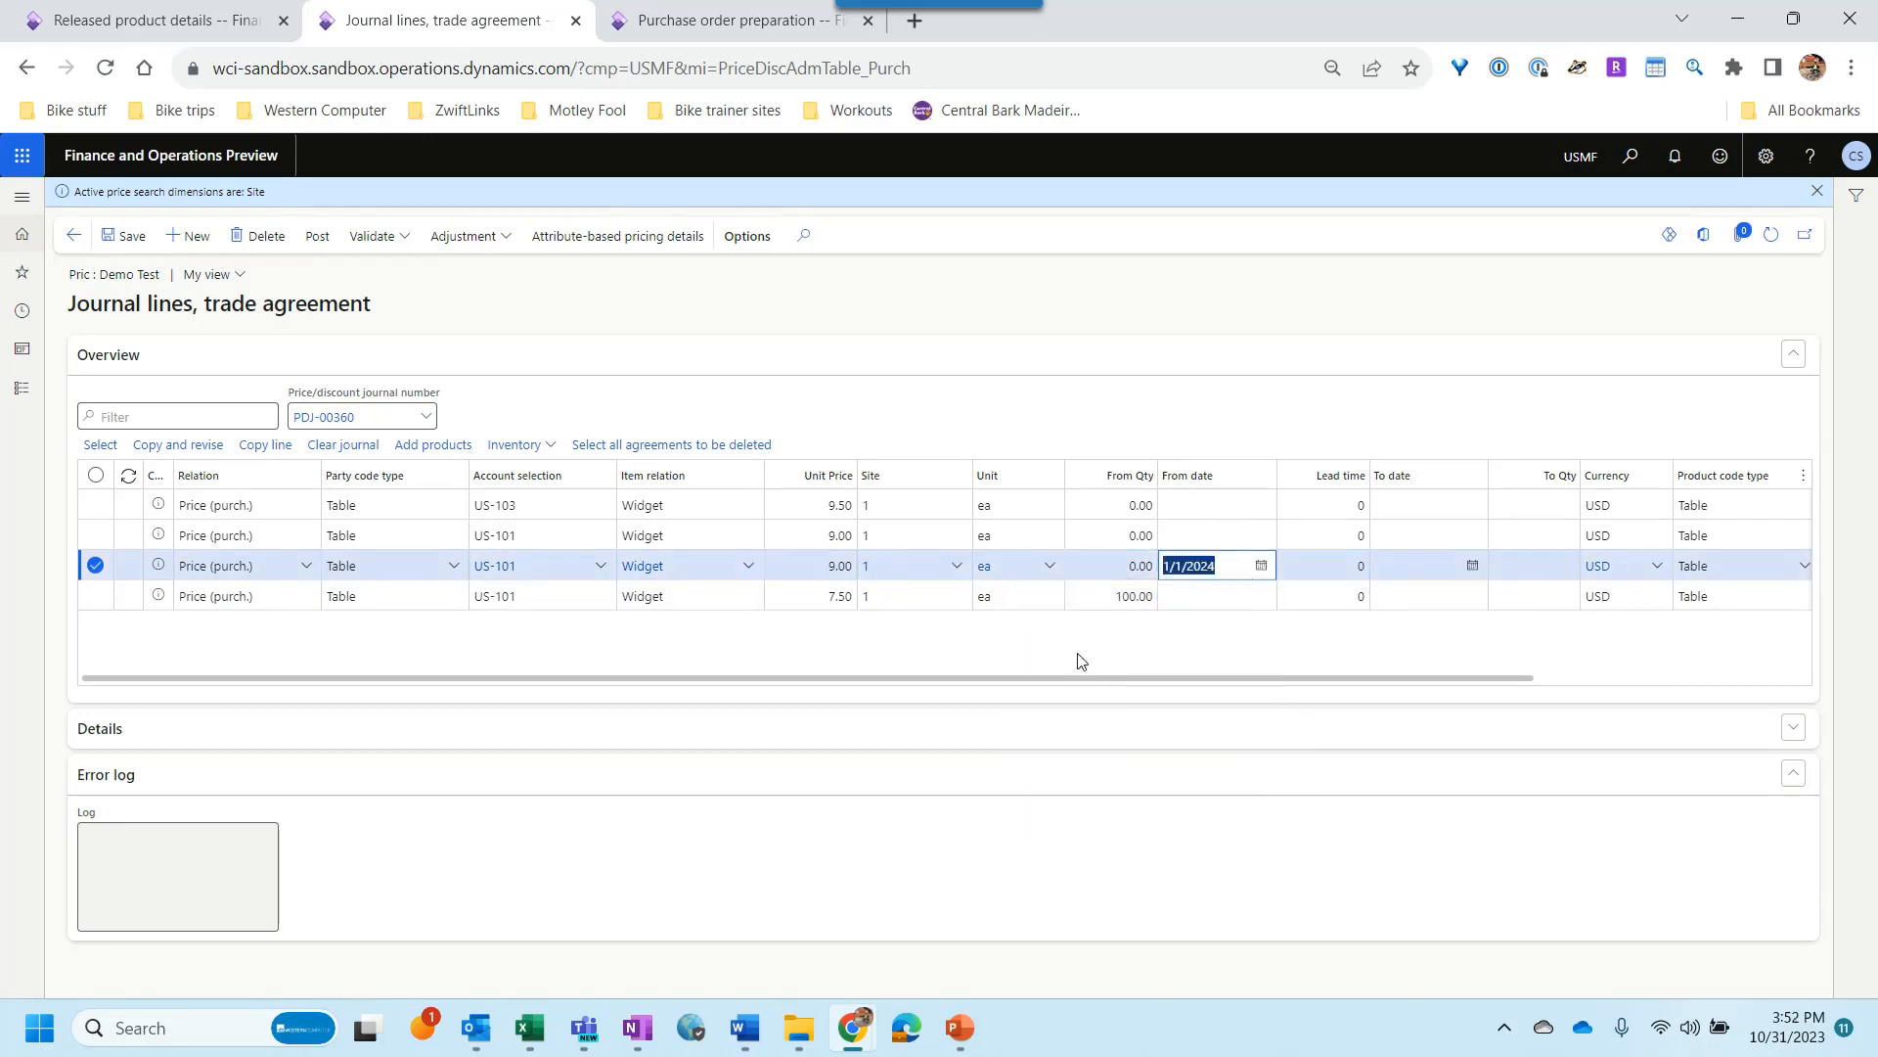
left_click(1227, 565)
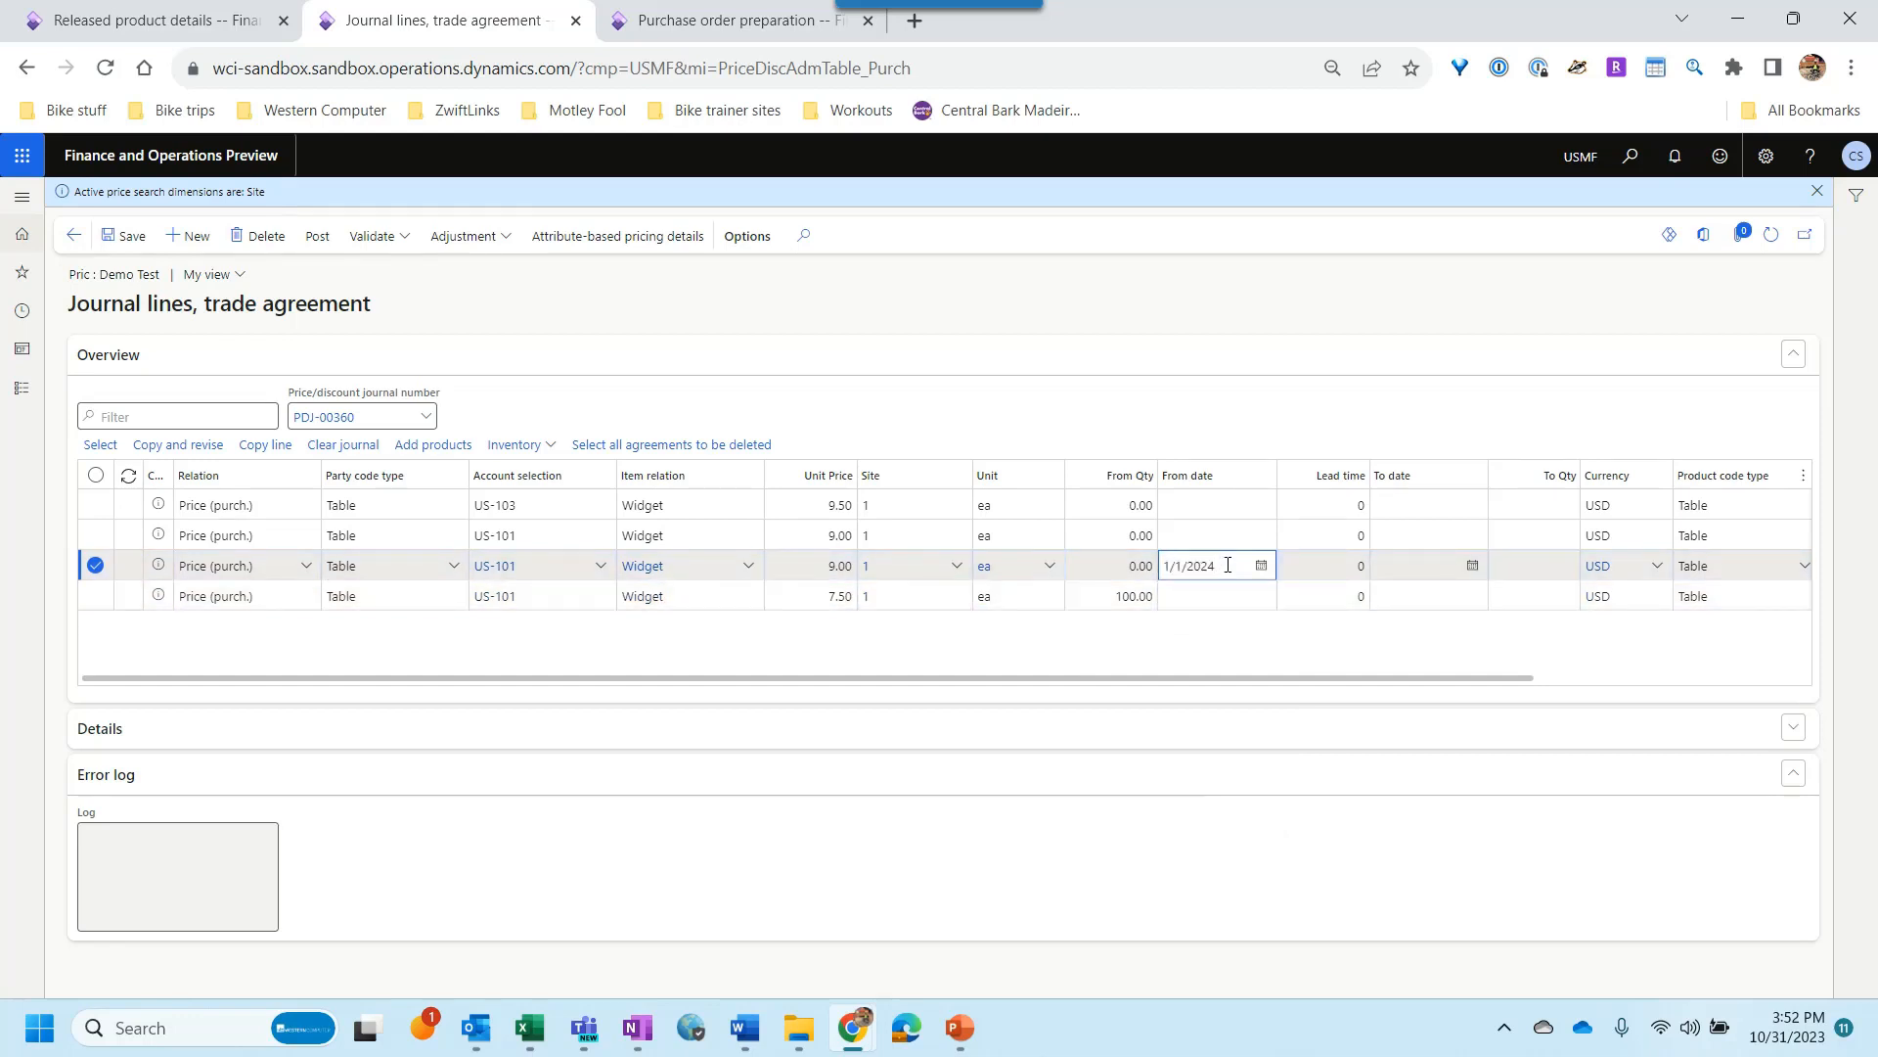
Step: Set the unit price of the line starting 1/1/2024 to 9.25
double_click(841, 566)
type("9")
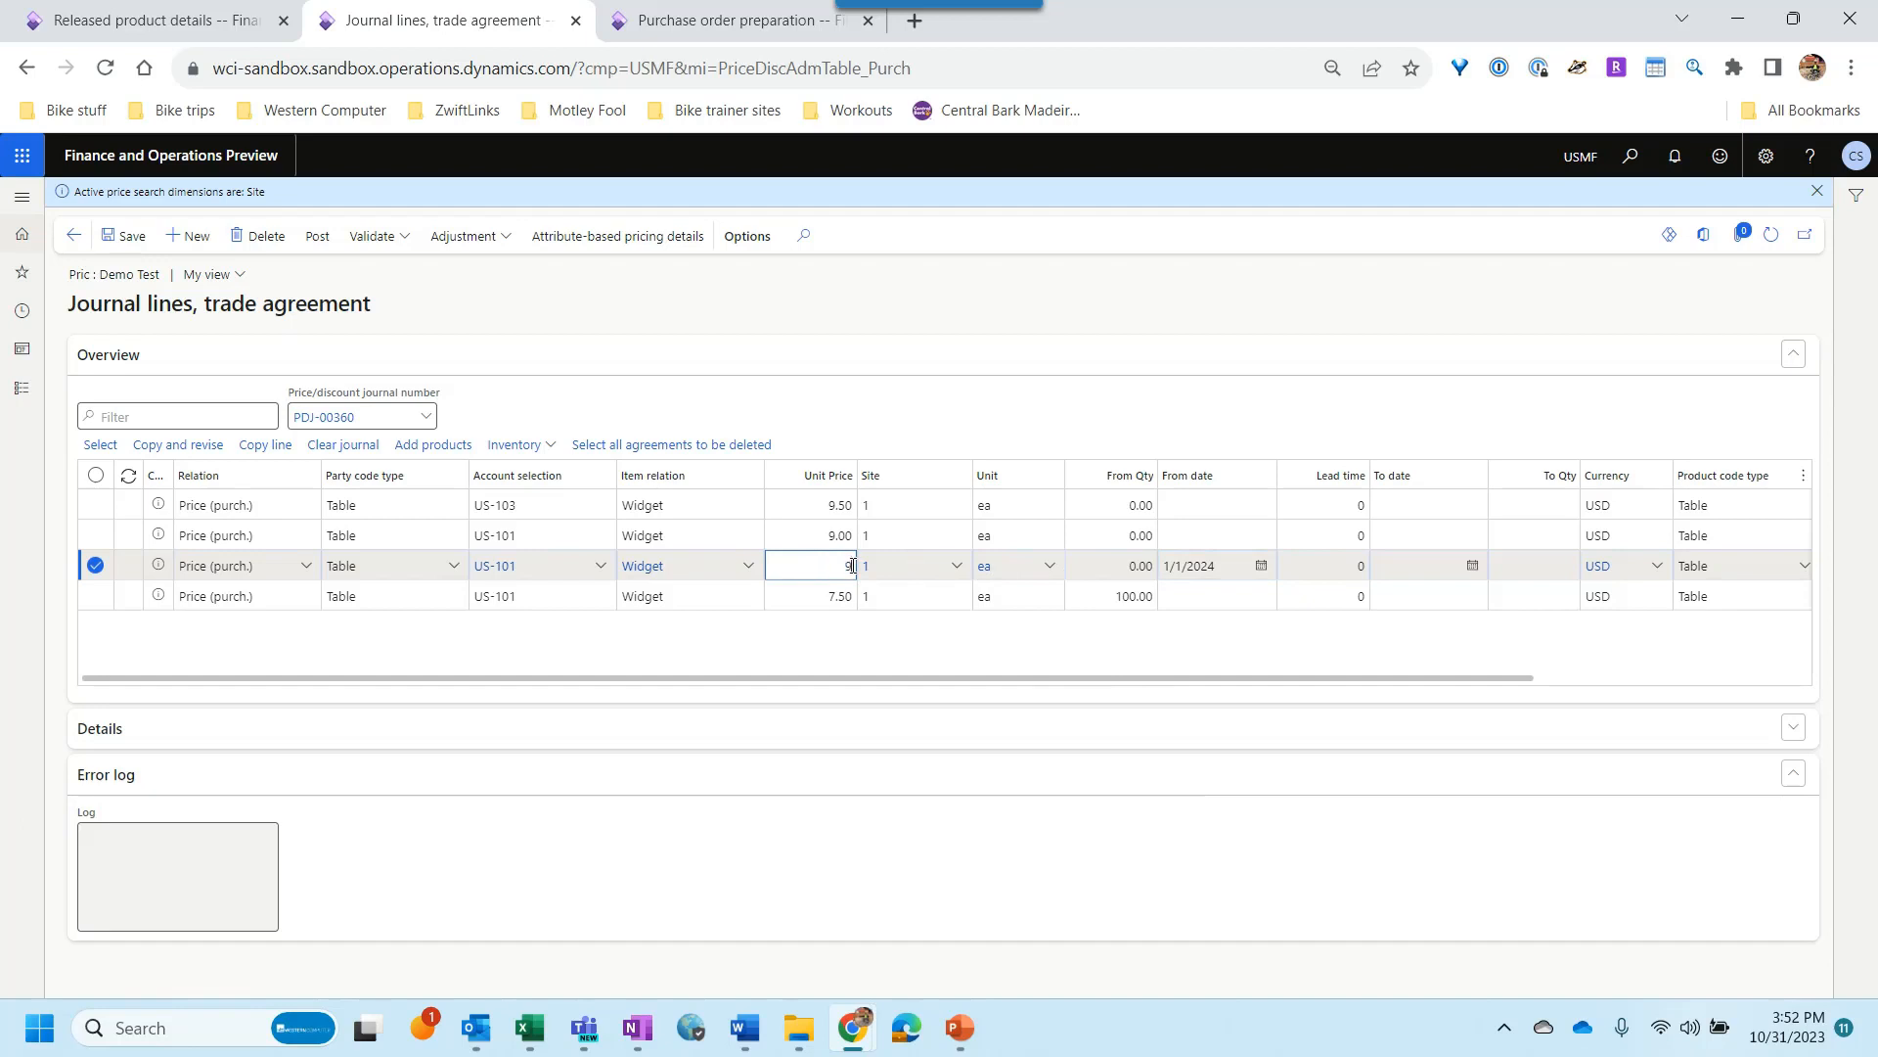
key("Tab")
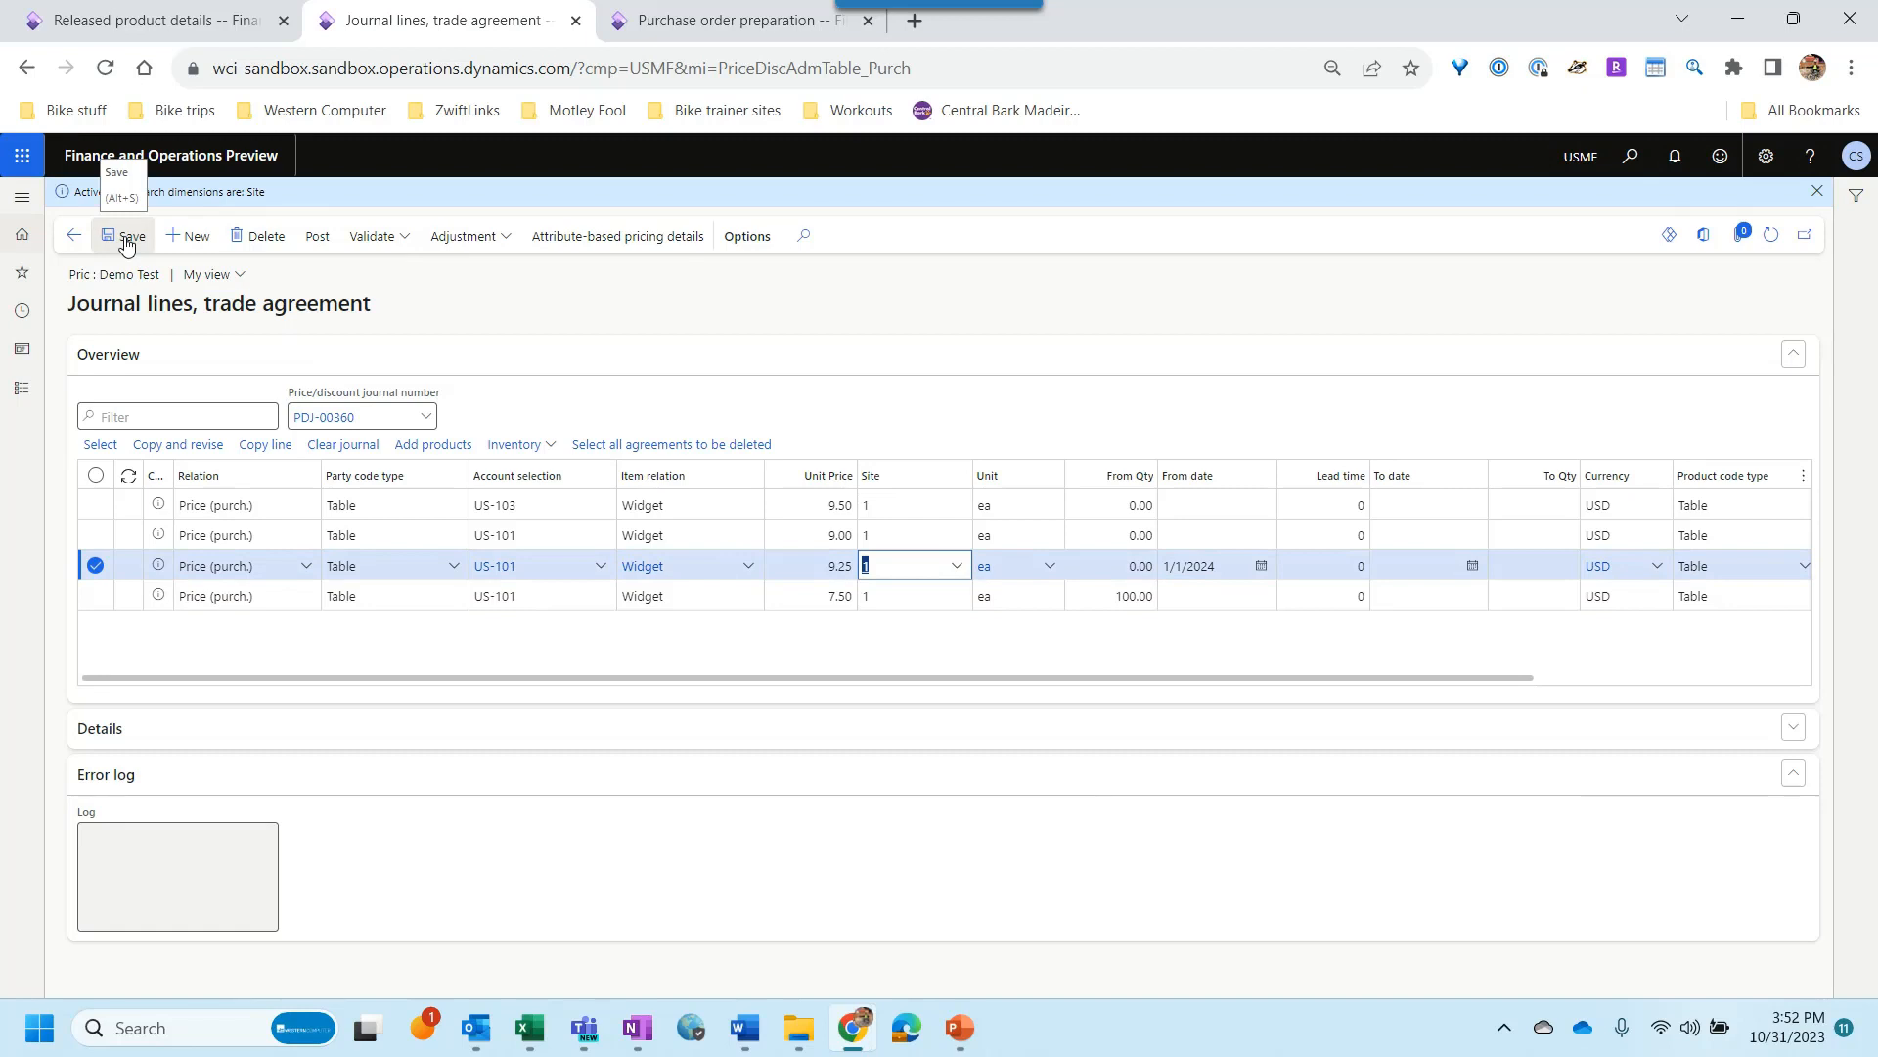
Step: Post the purchase price trade agreement journal with its four Widget lines, without batch processing
left_click(318, 238)
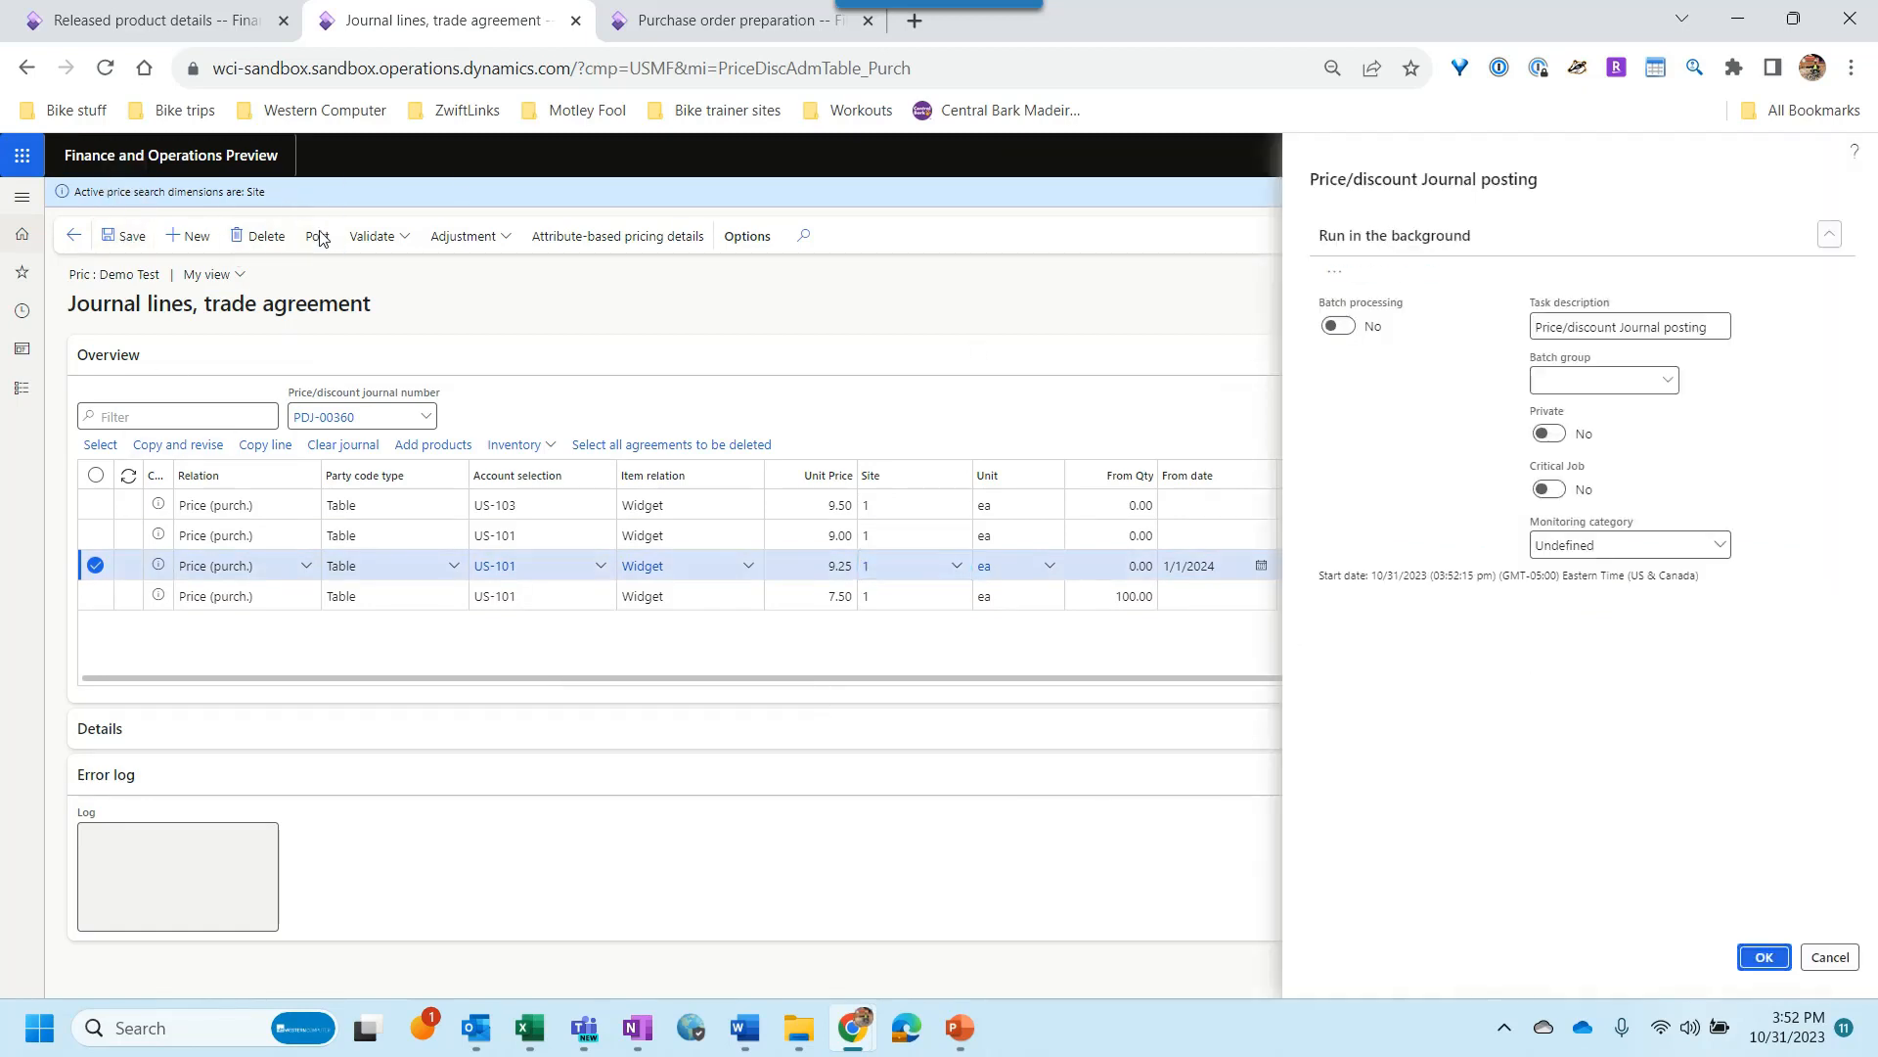
left_click(1764, 958)
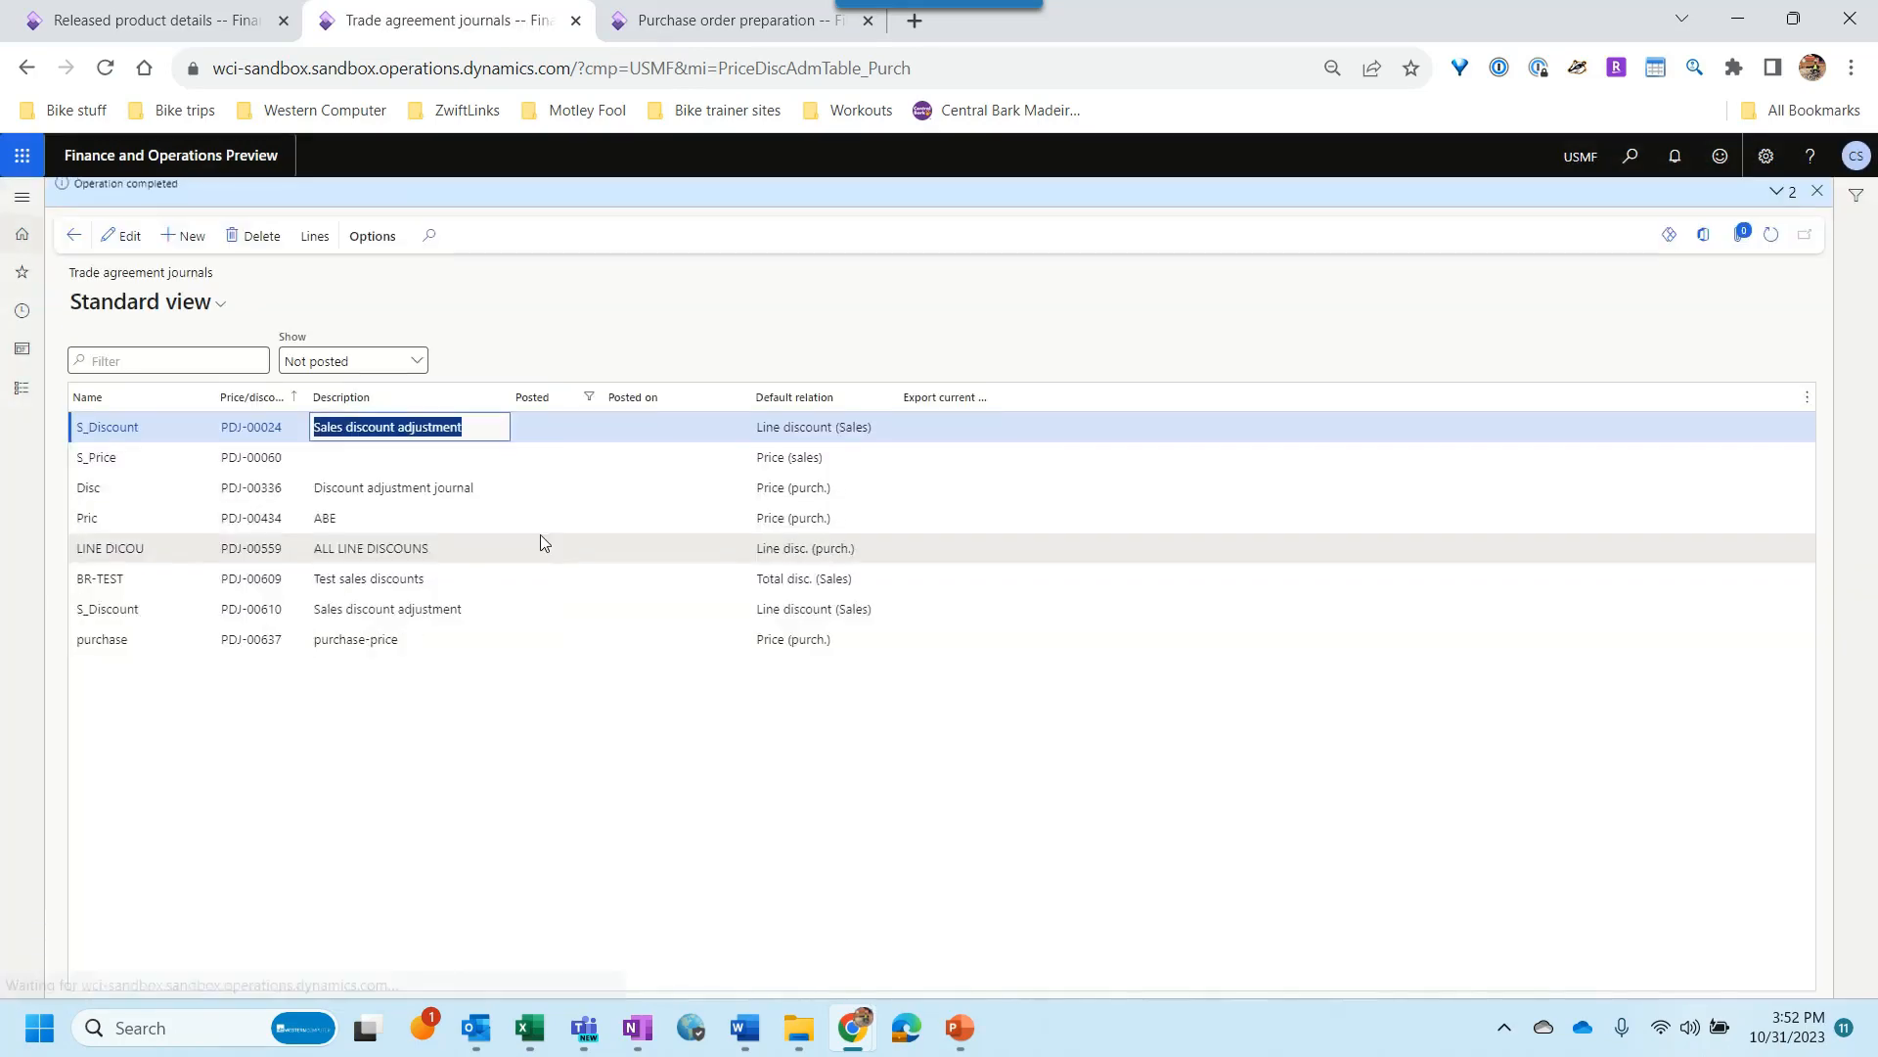
Step: View the Widget product's posted trade agreements, examine their vendors, dates, quantities and amounts, and return to the product details
left_click(195, 22)
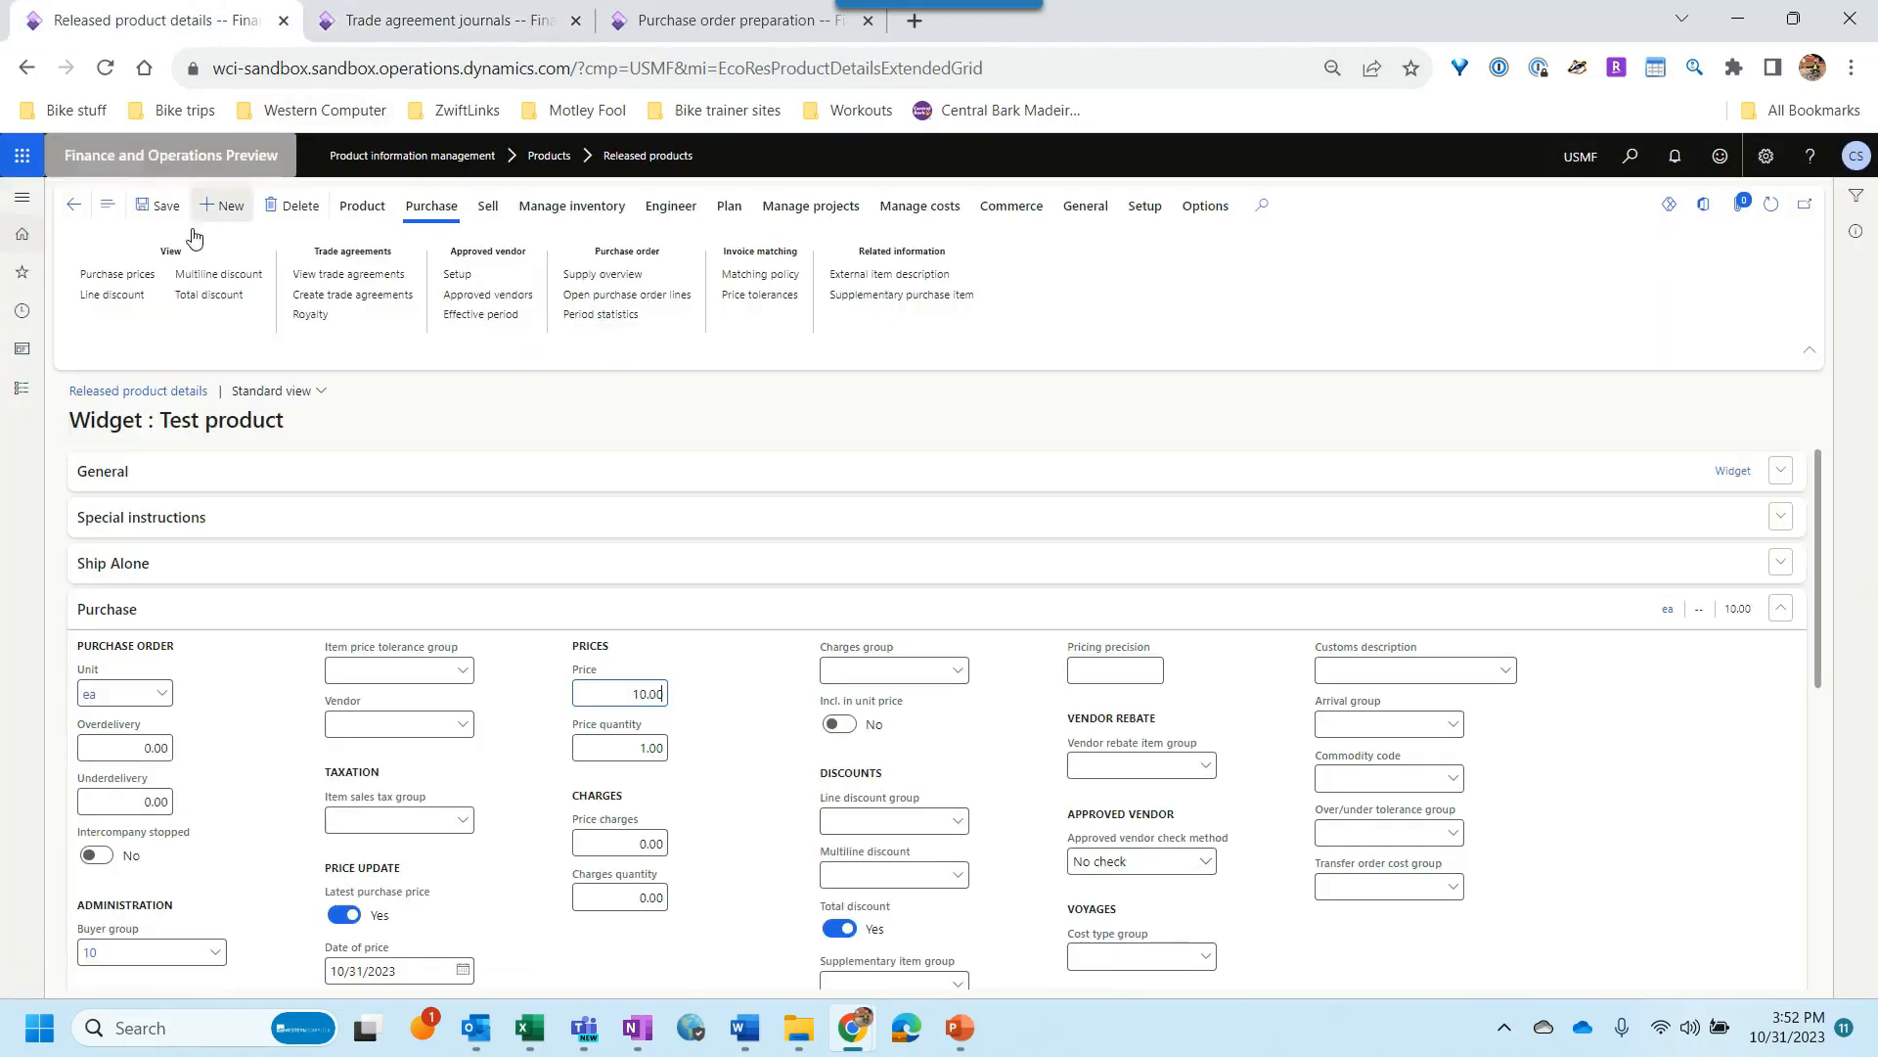
left_click(350, 277)
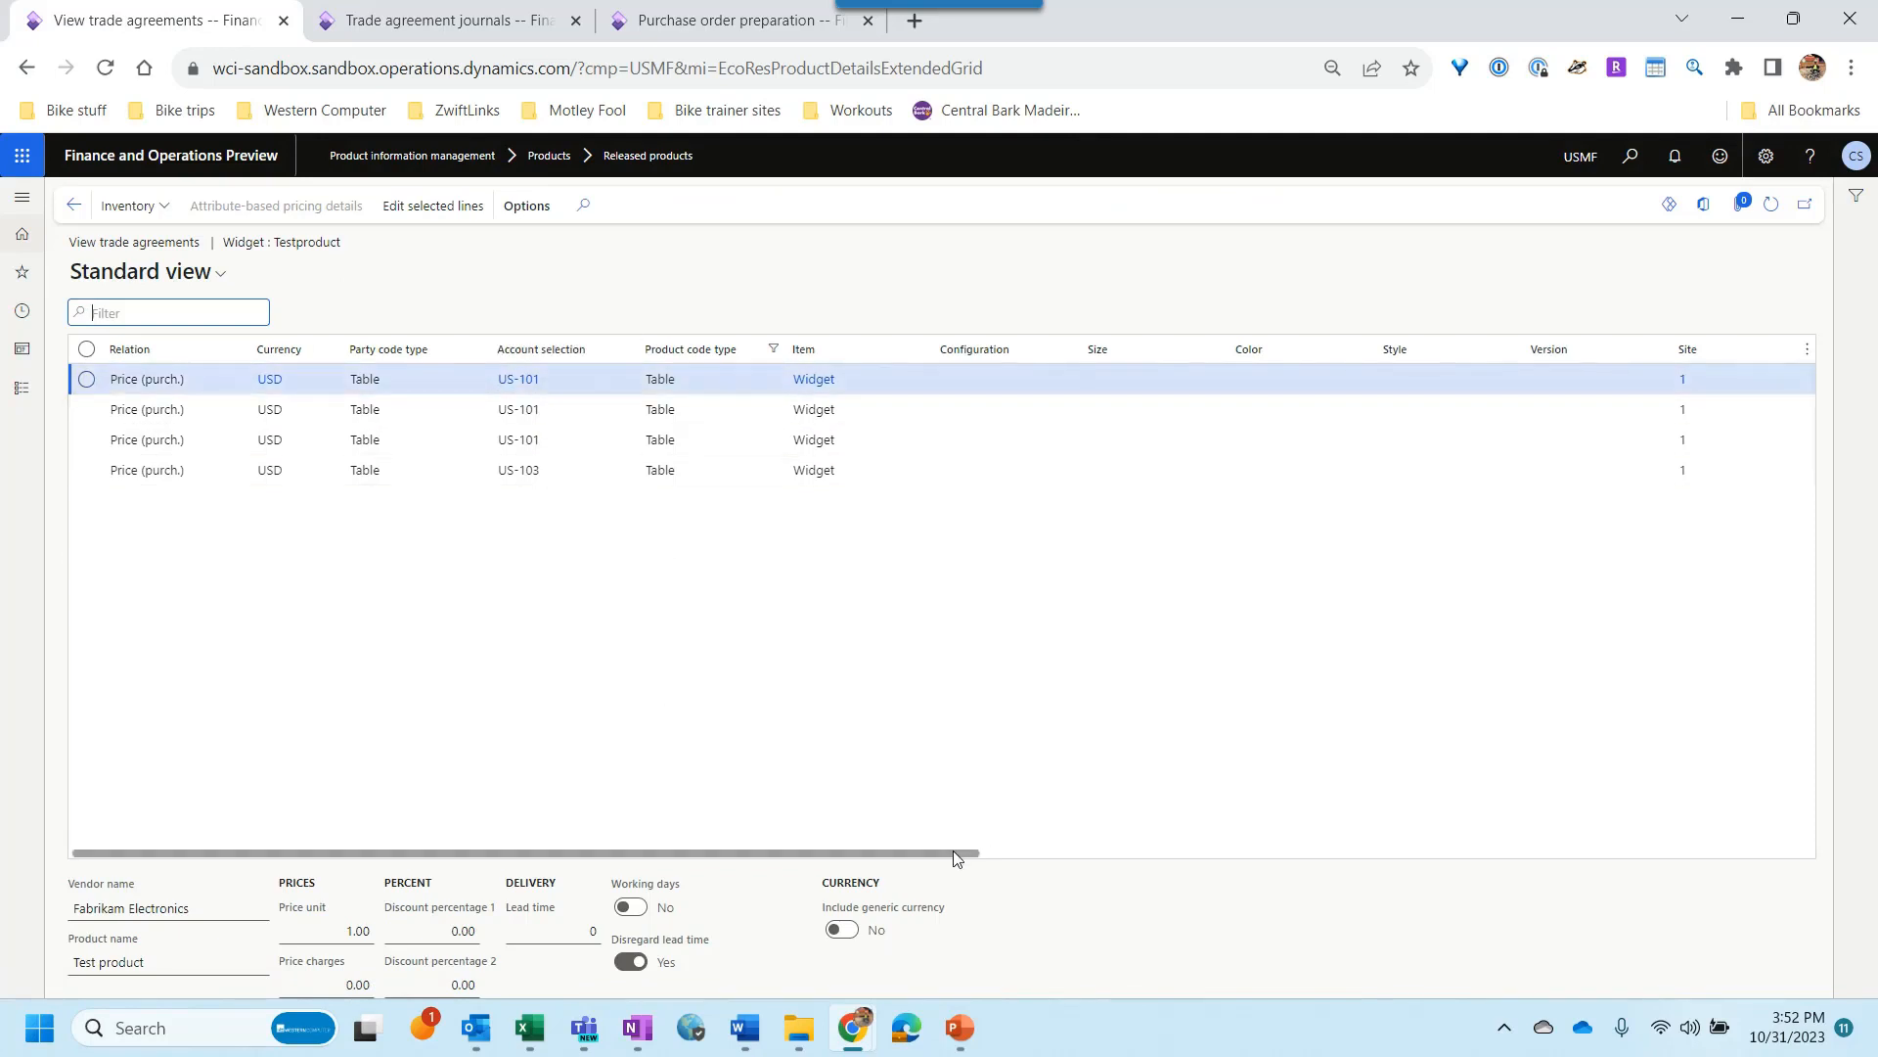
left_click_drag(957, 858, 1683, 884)
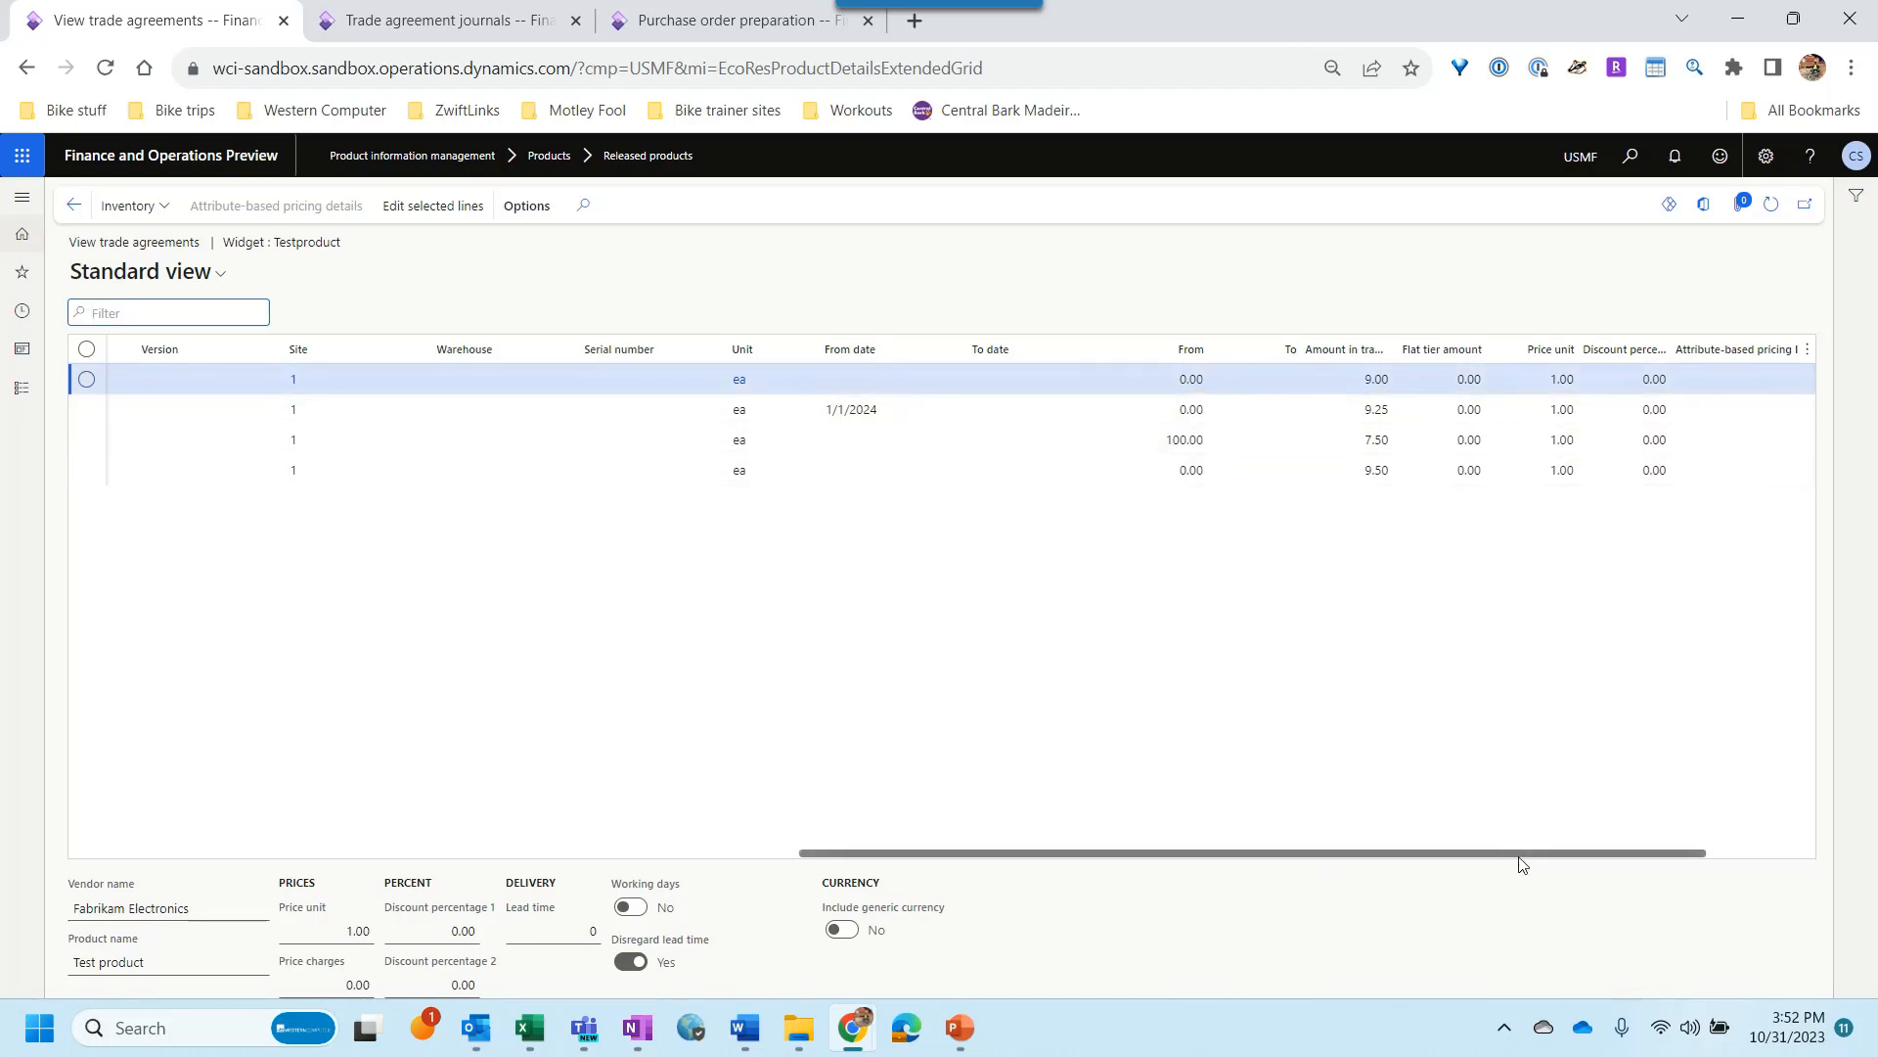
left_click_drag(1517, 864, 612, 800)
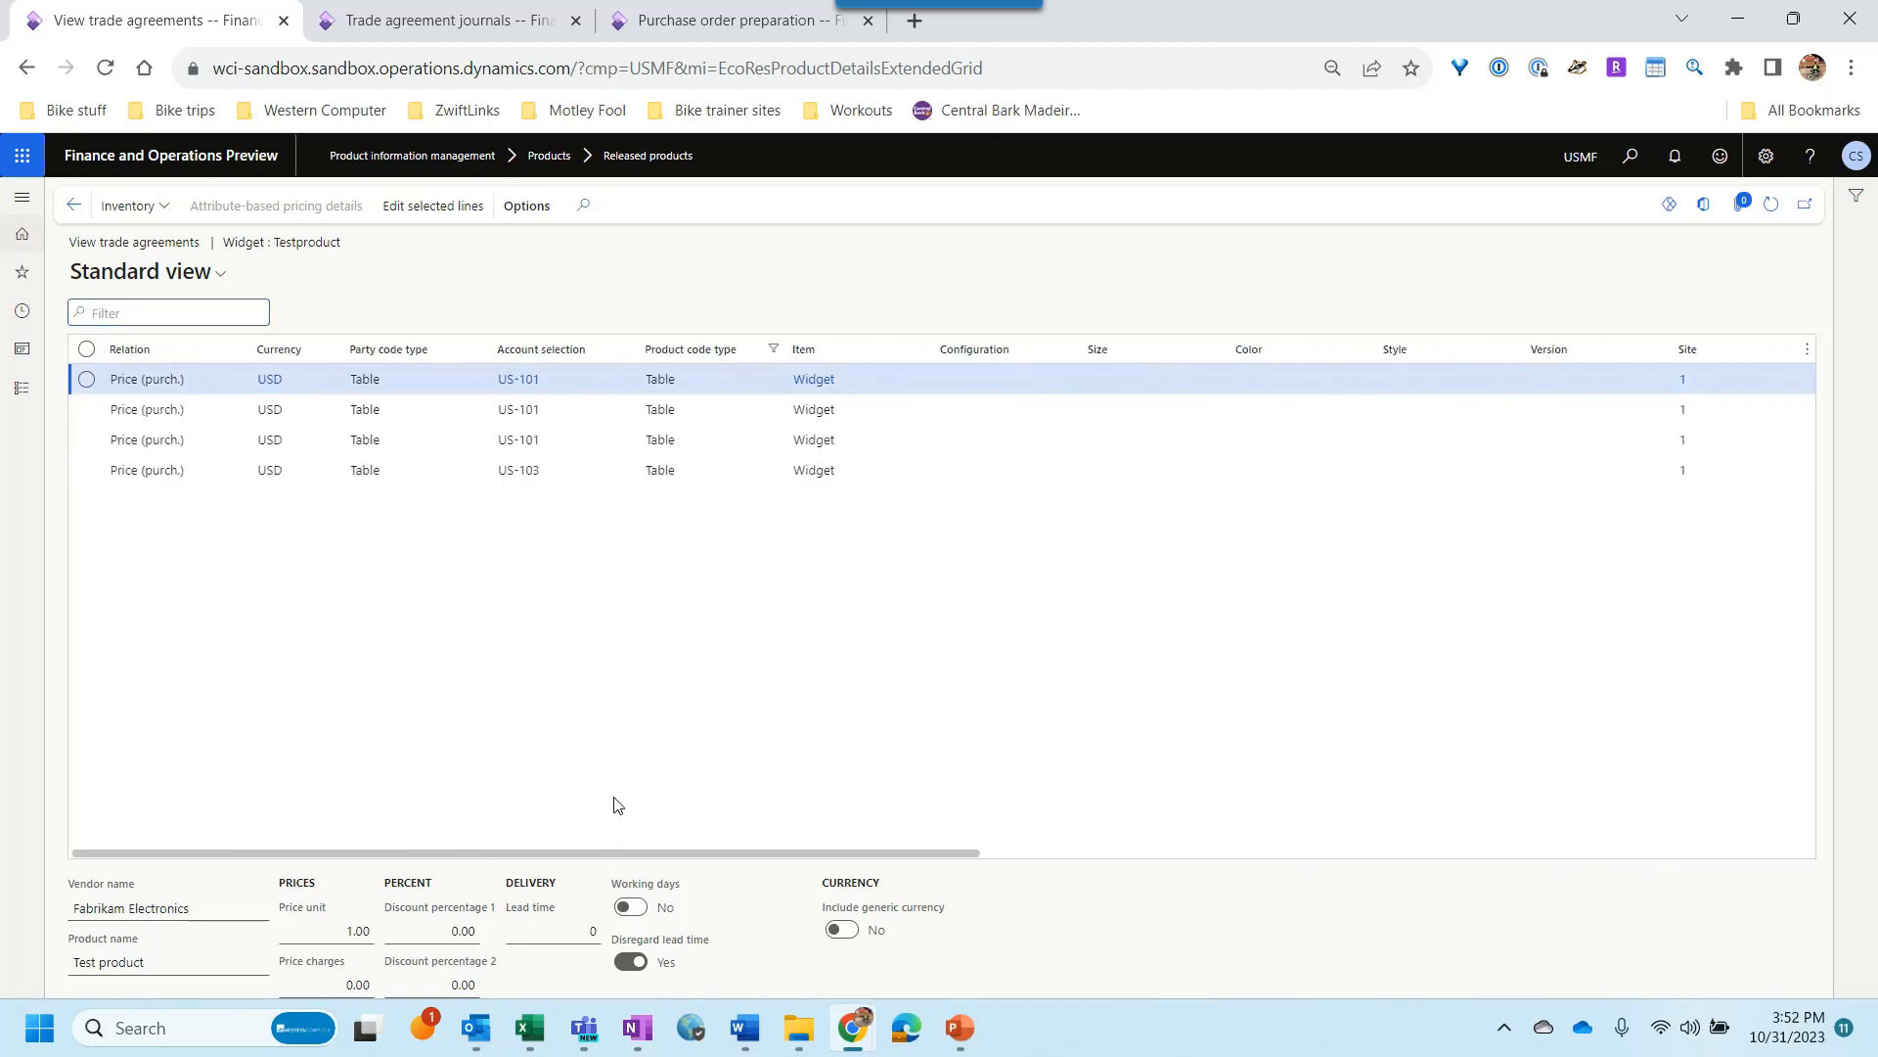
left_click(71, 208)
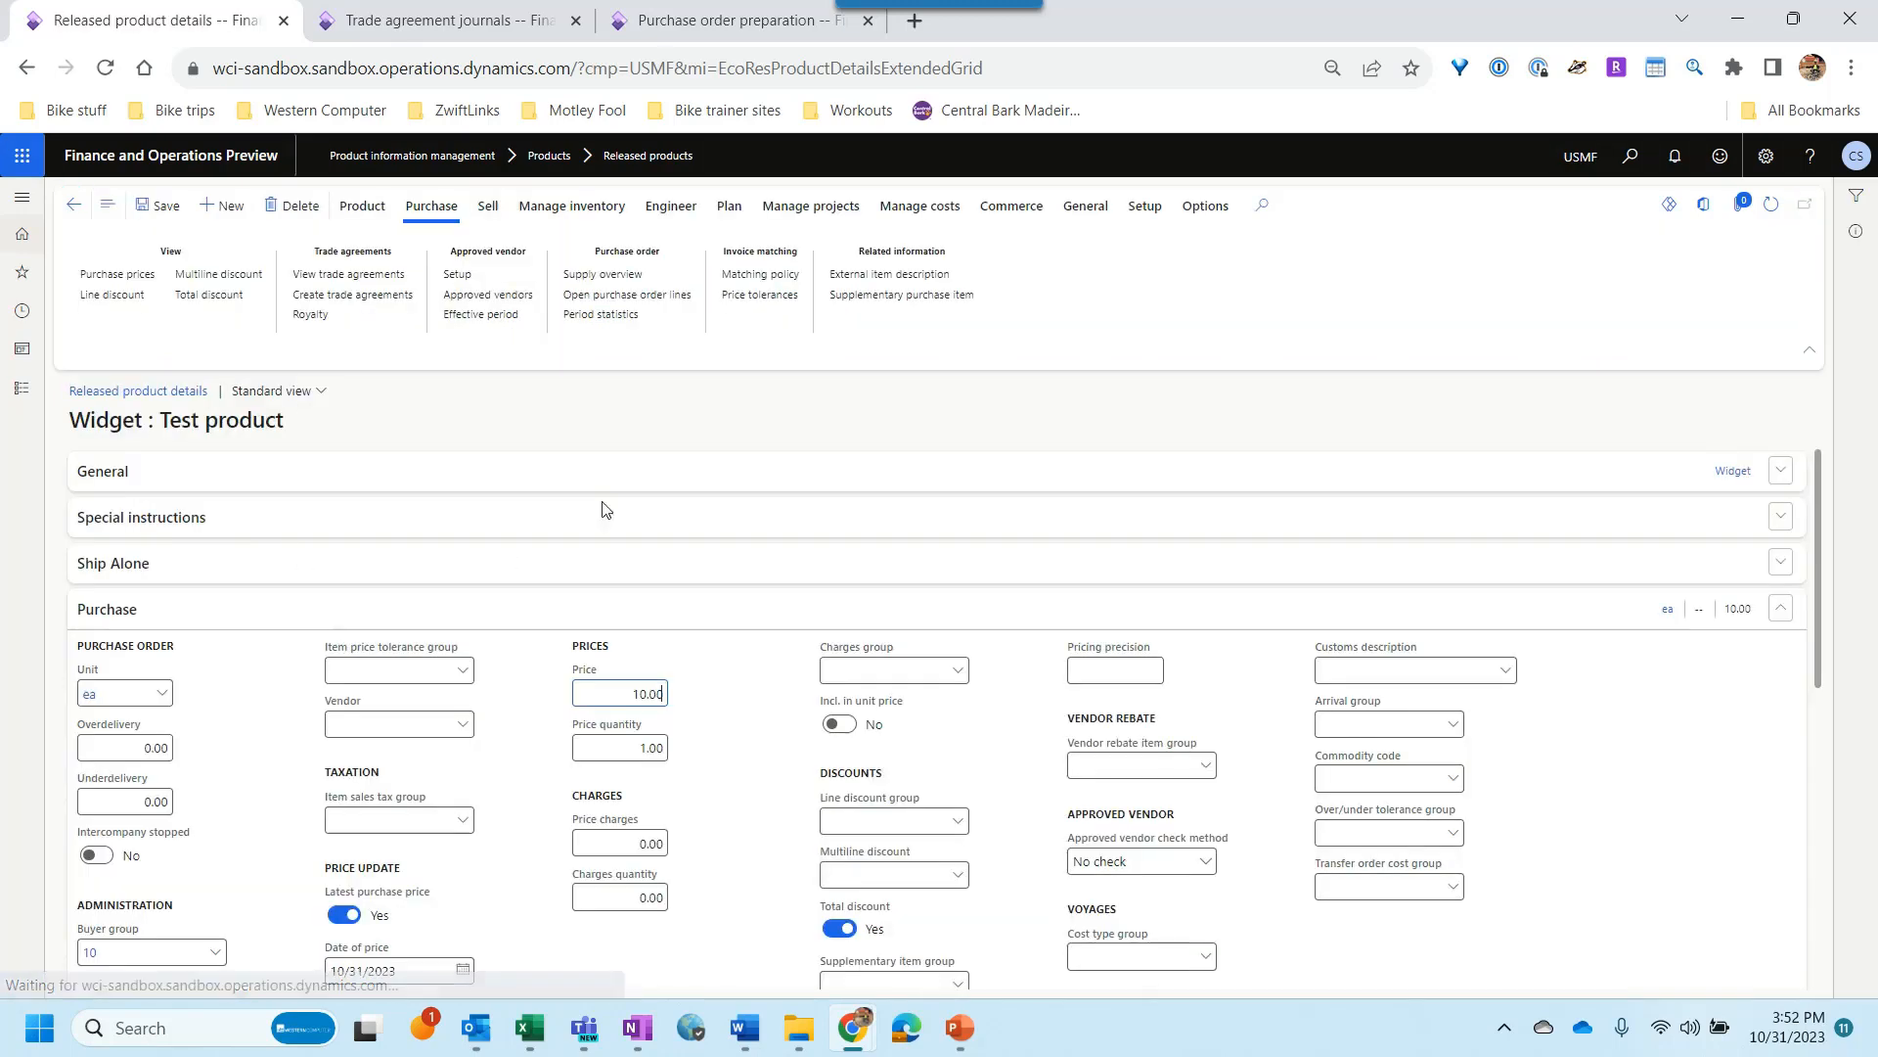
Step: Create a purchase order for vendor Datum Receivers, Inc. from the purchase order preparation workspace, keeping the default site and warehouse
left_click(699, 28)
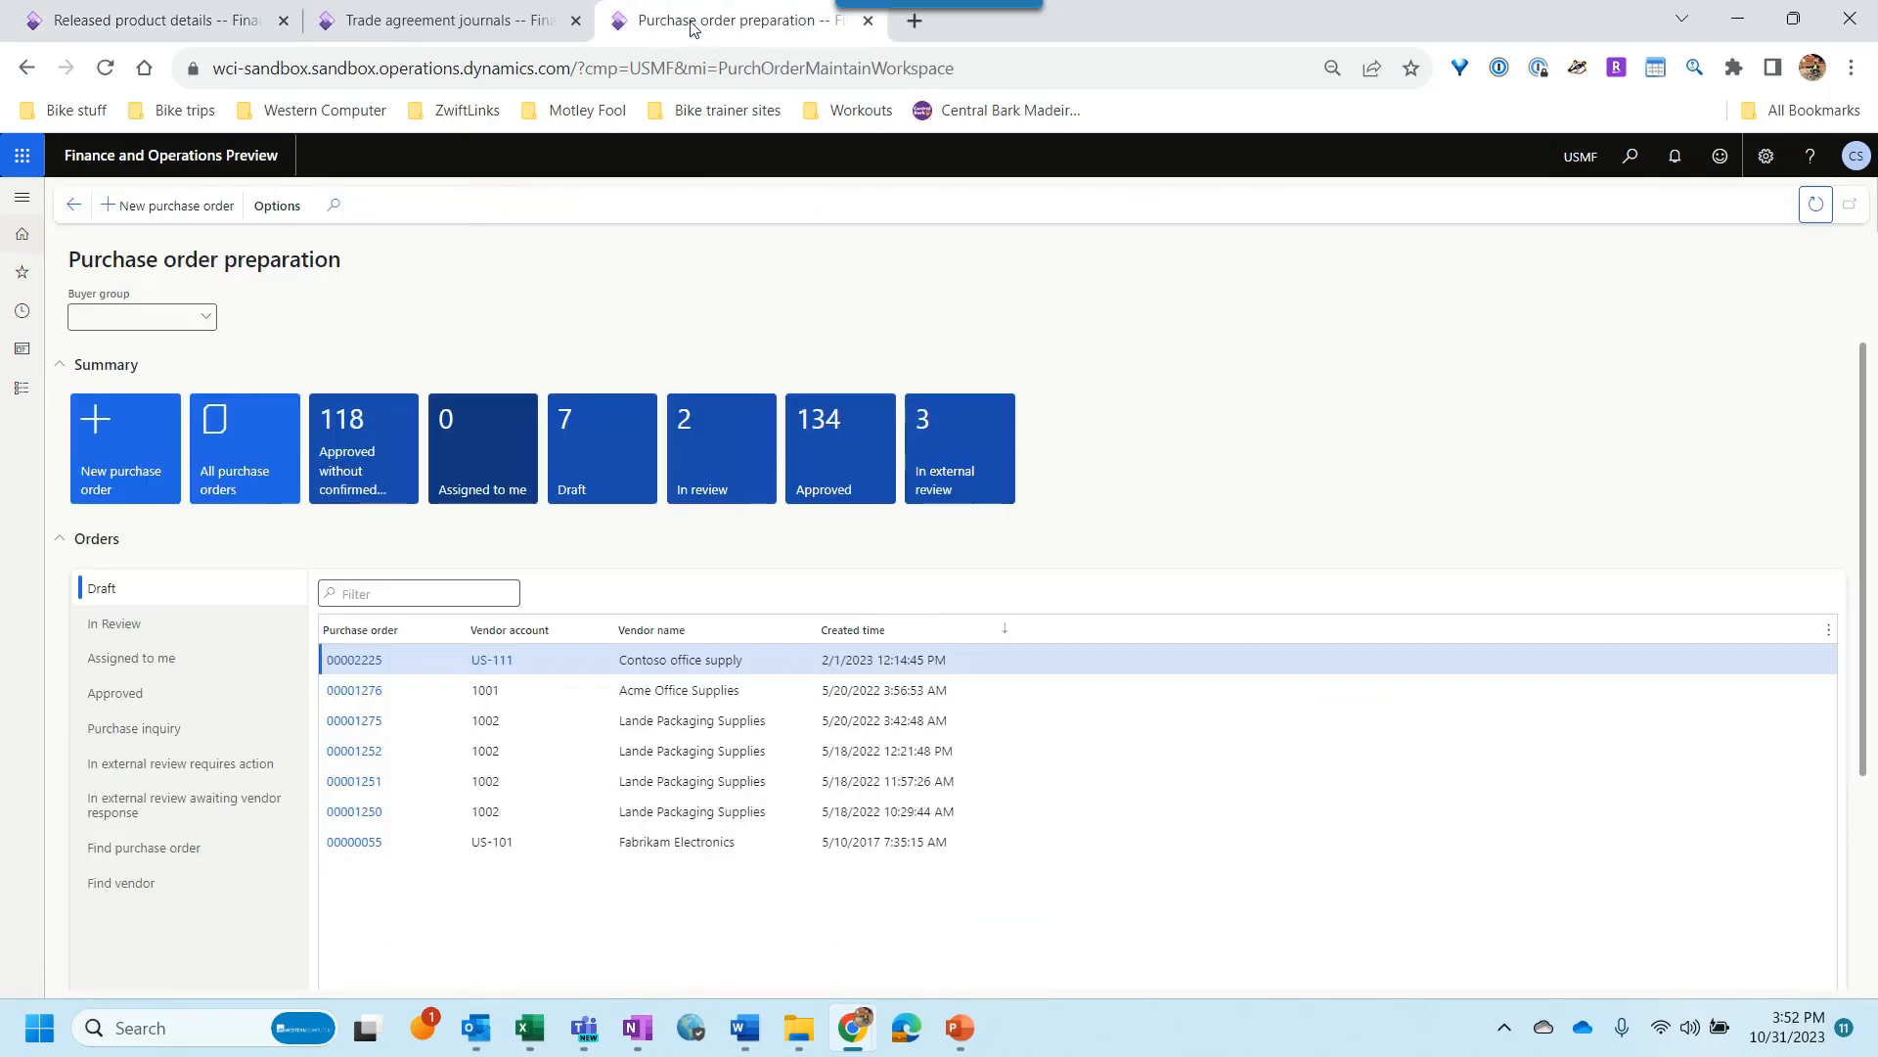
left_click(144, 446)
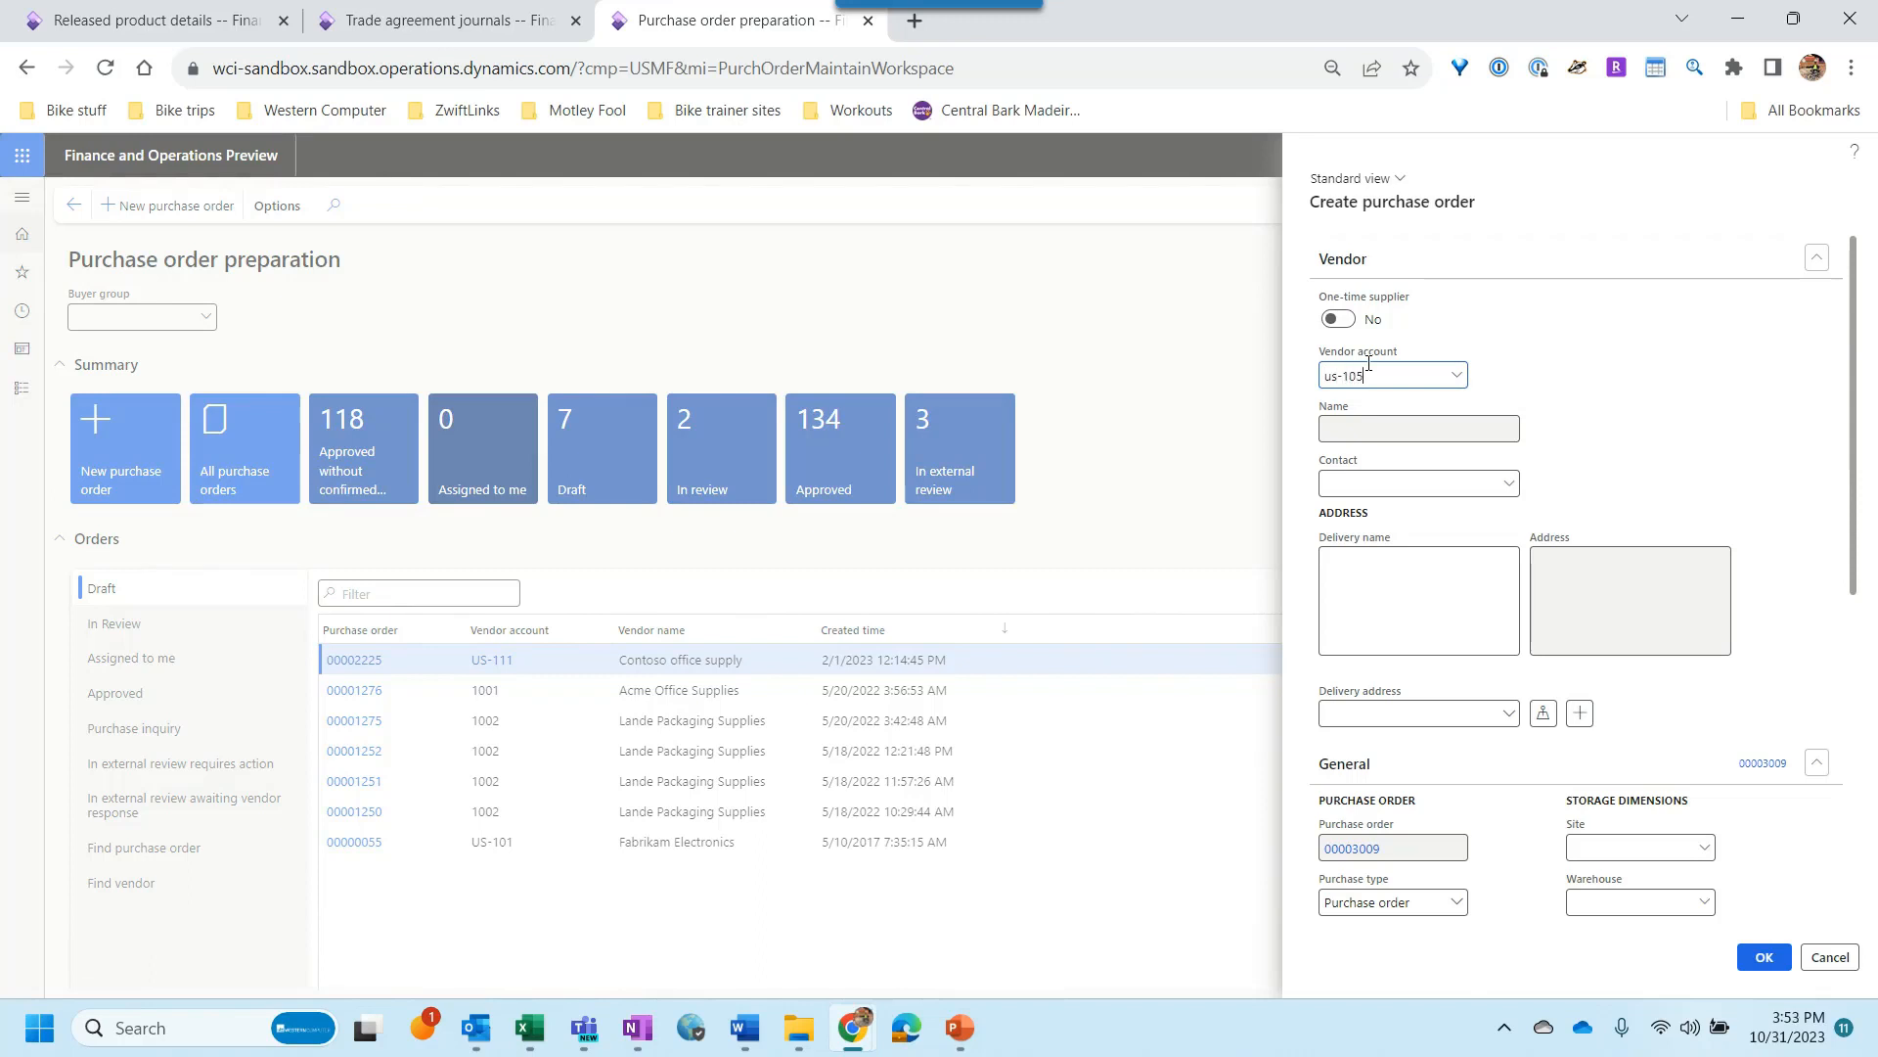
key("Tab")
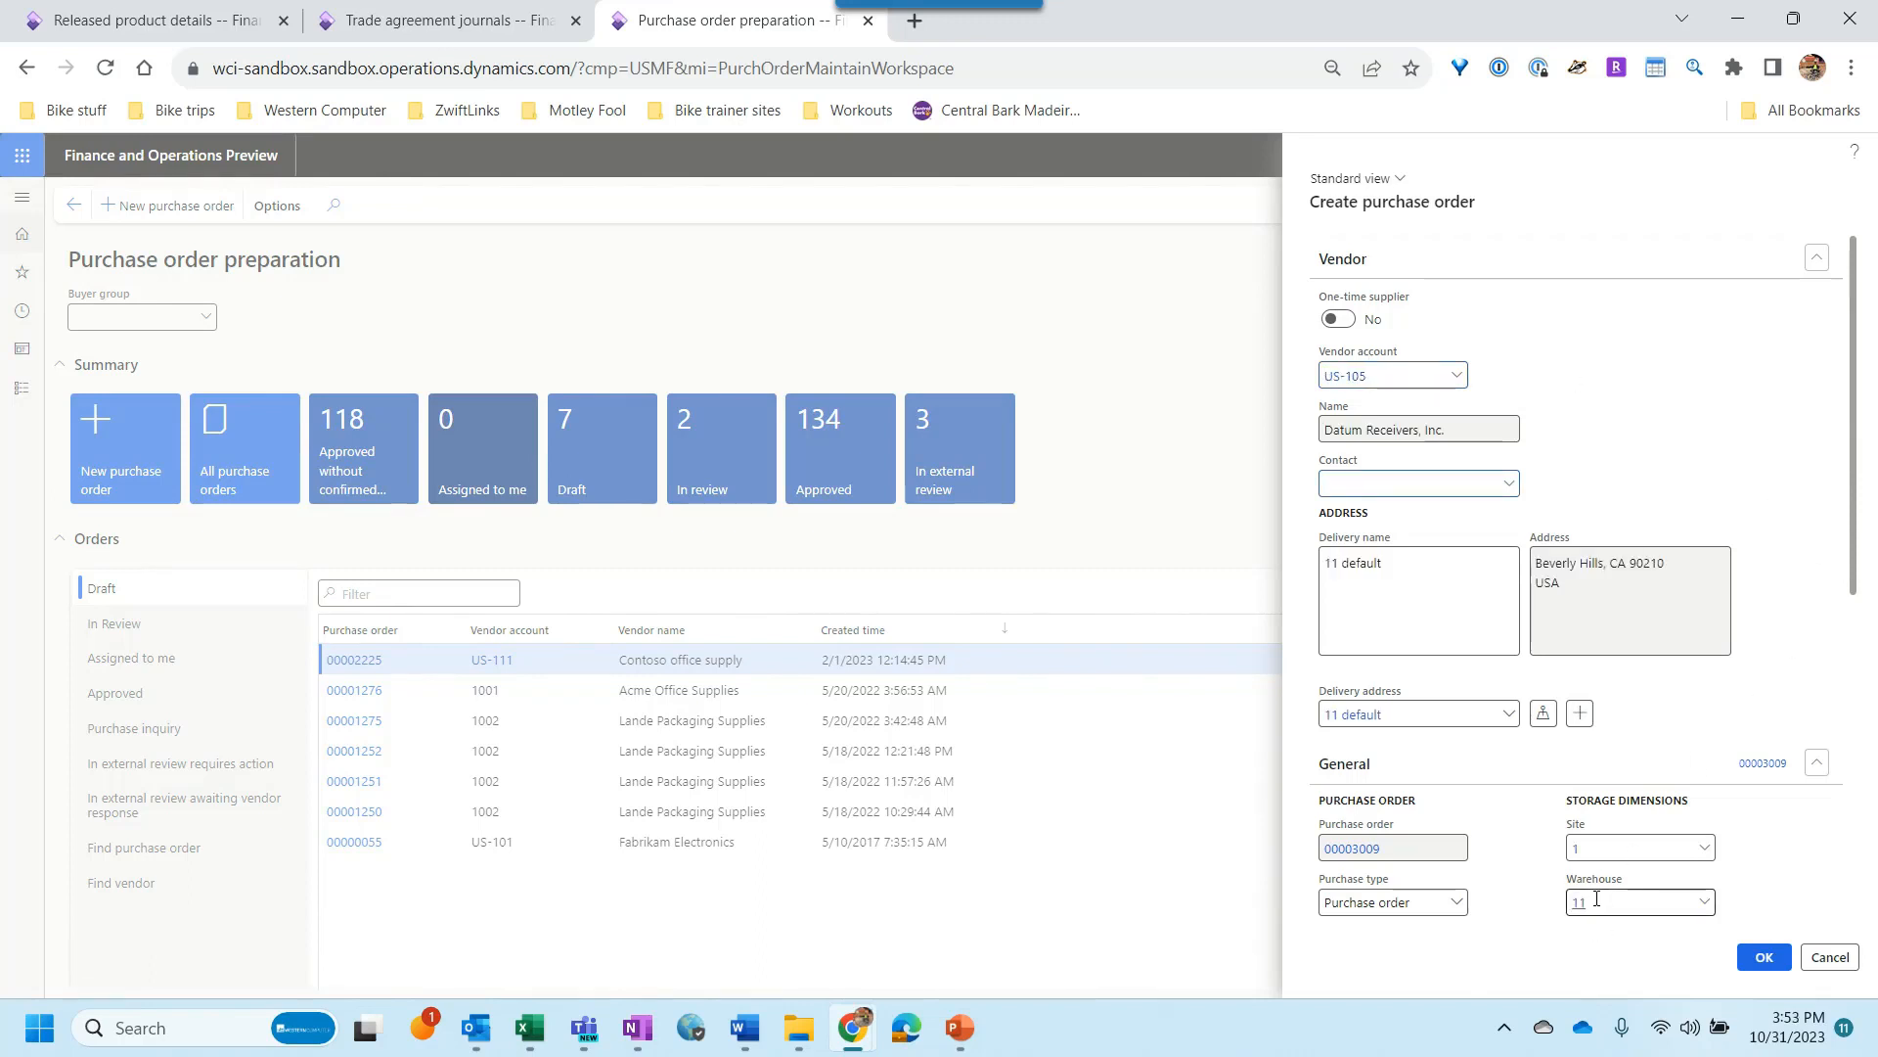
scroll(1707, 907, "down", 3)
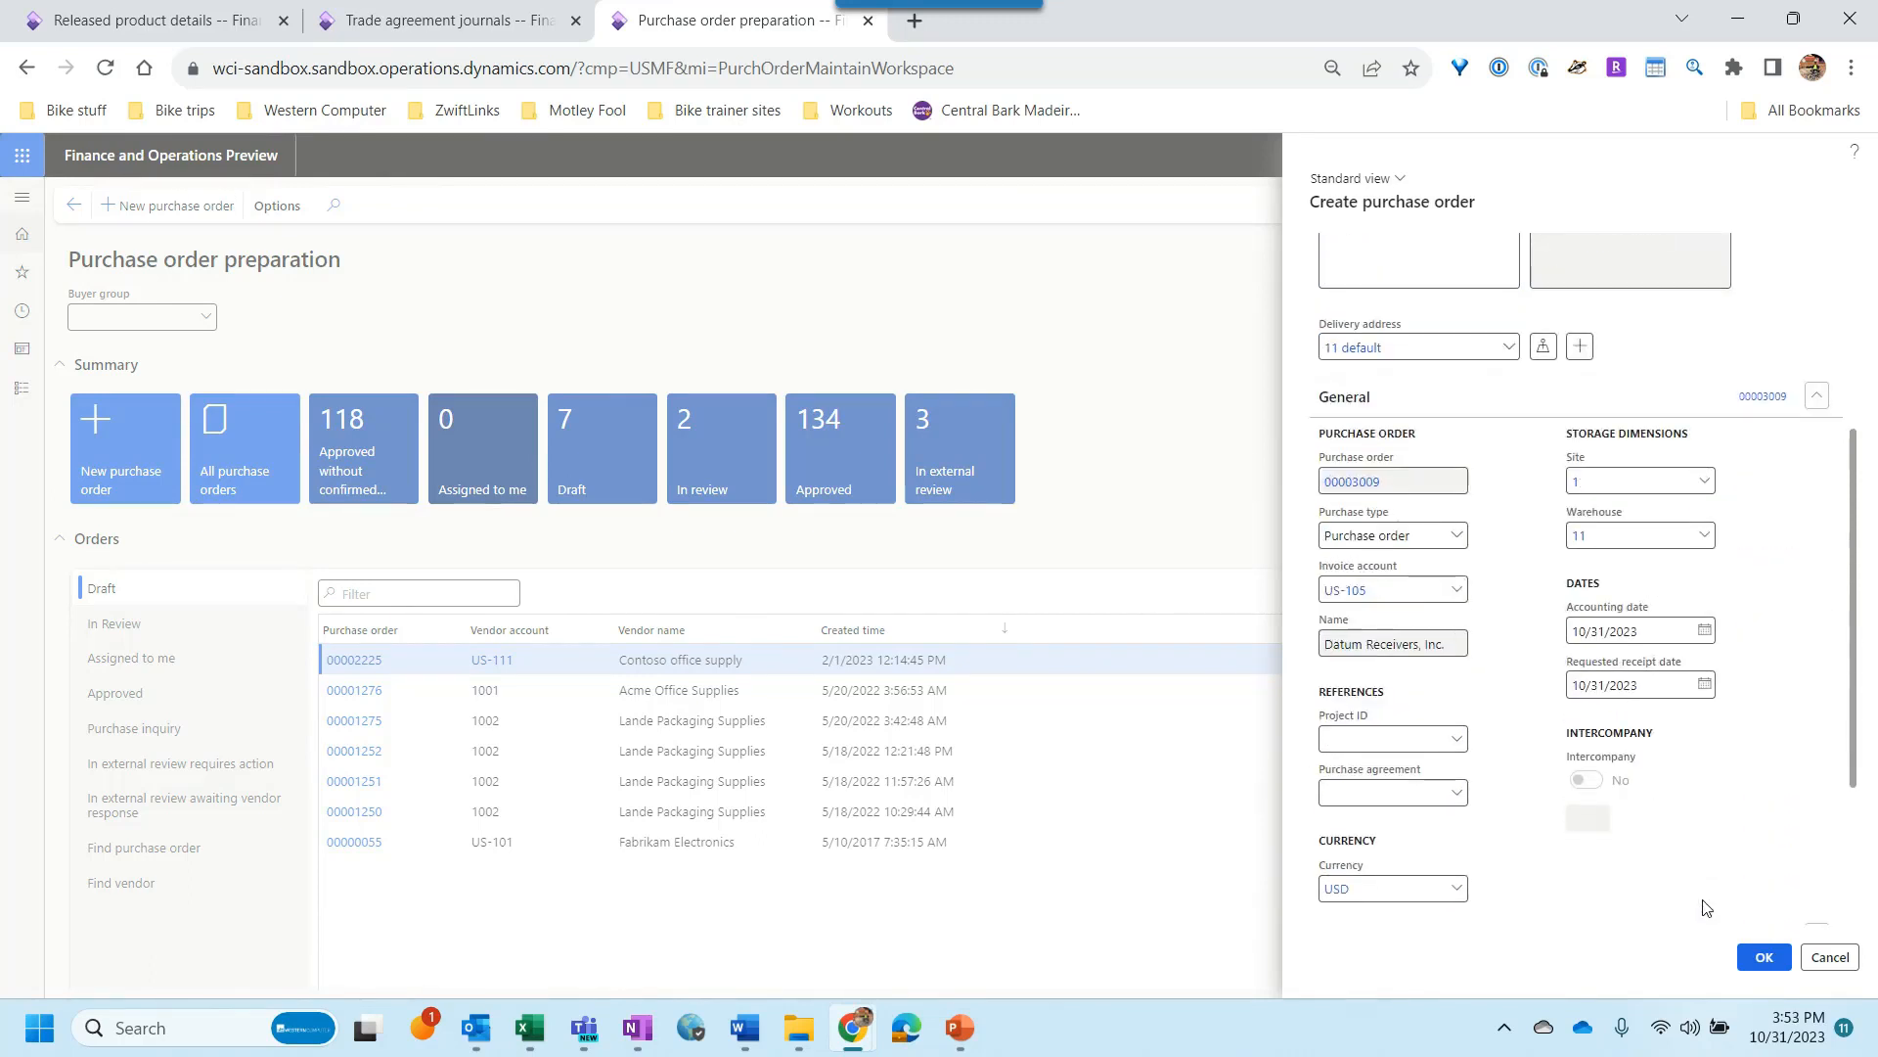
left_click(1750, 964)
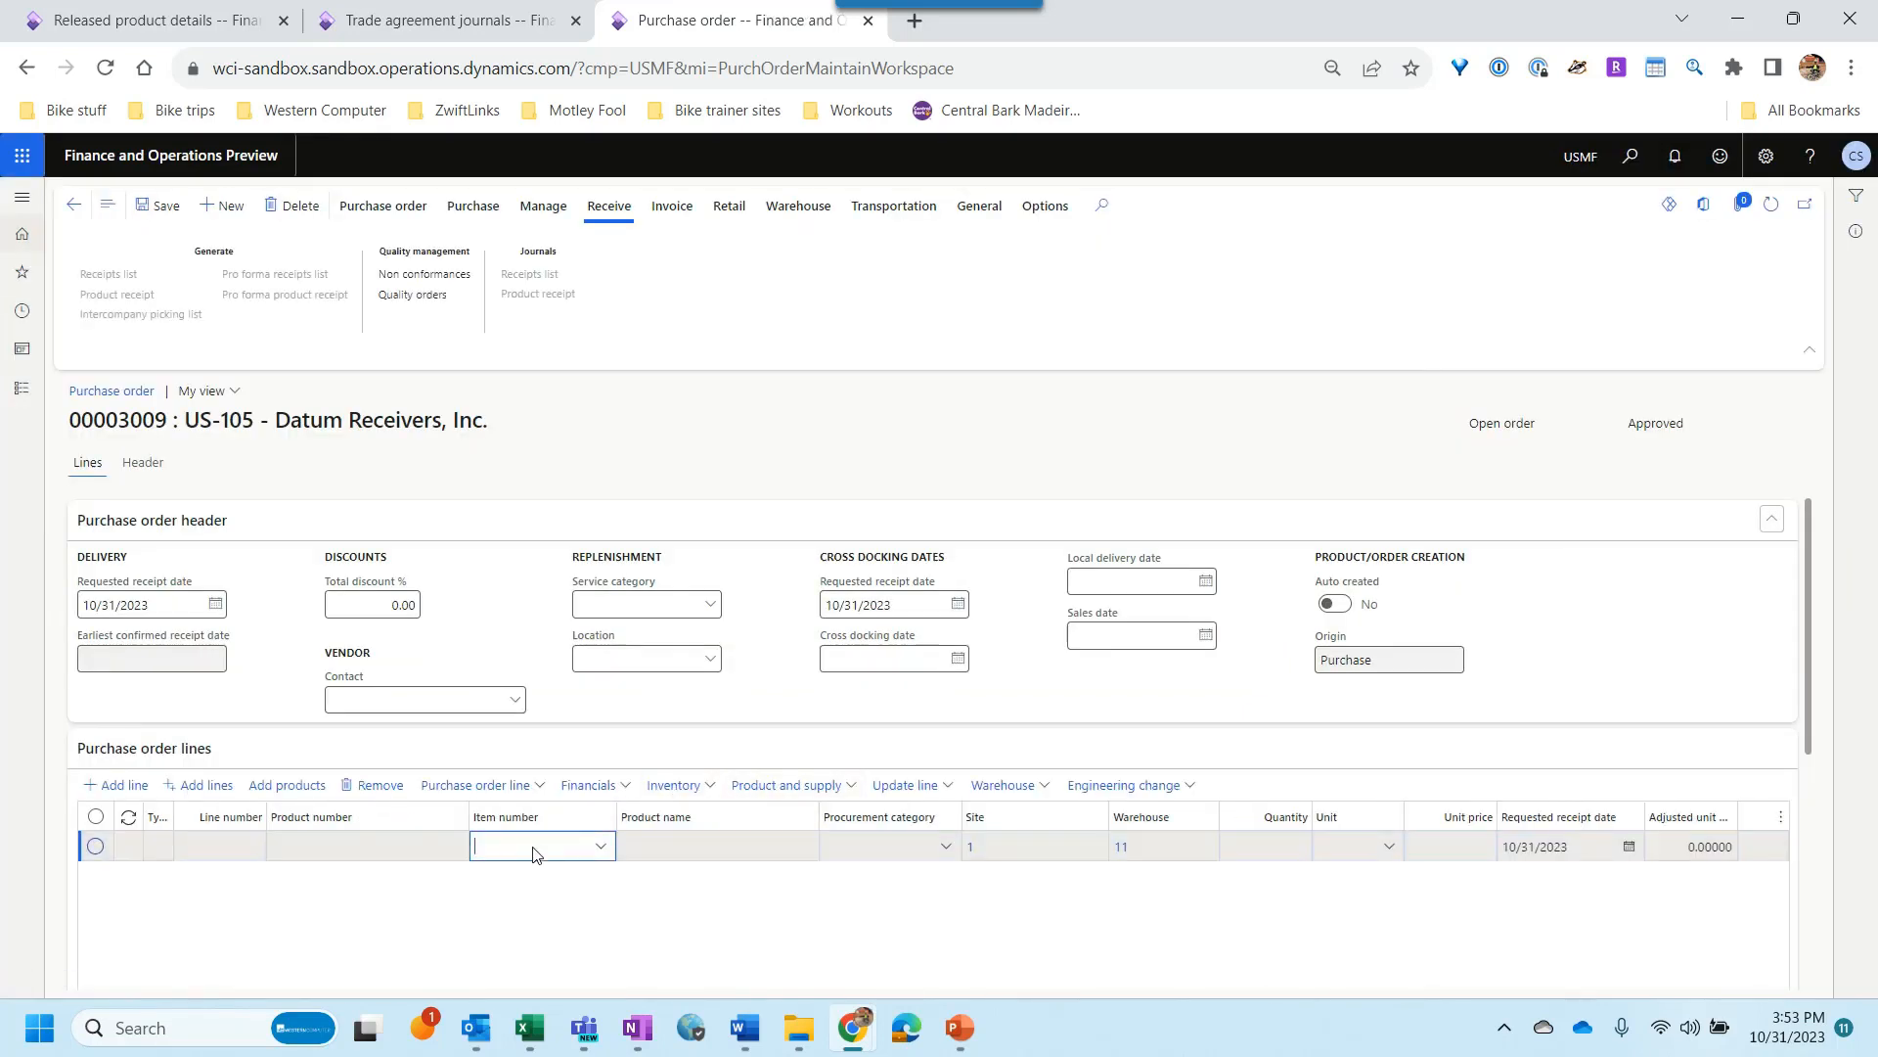
Step: Enter the item Widget on the Datum Receivers order's first line and check its default unit price
type("widget")
key("Tab")
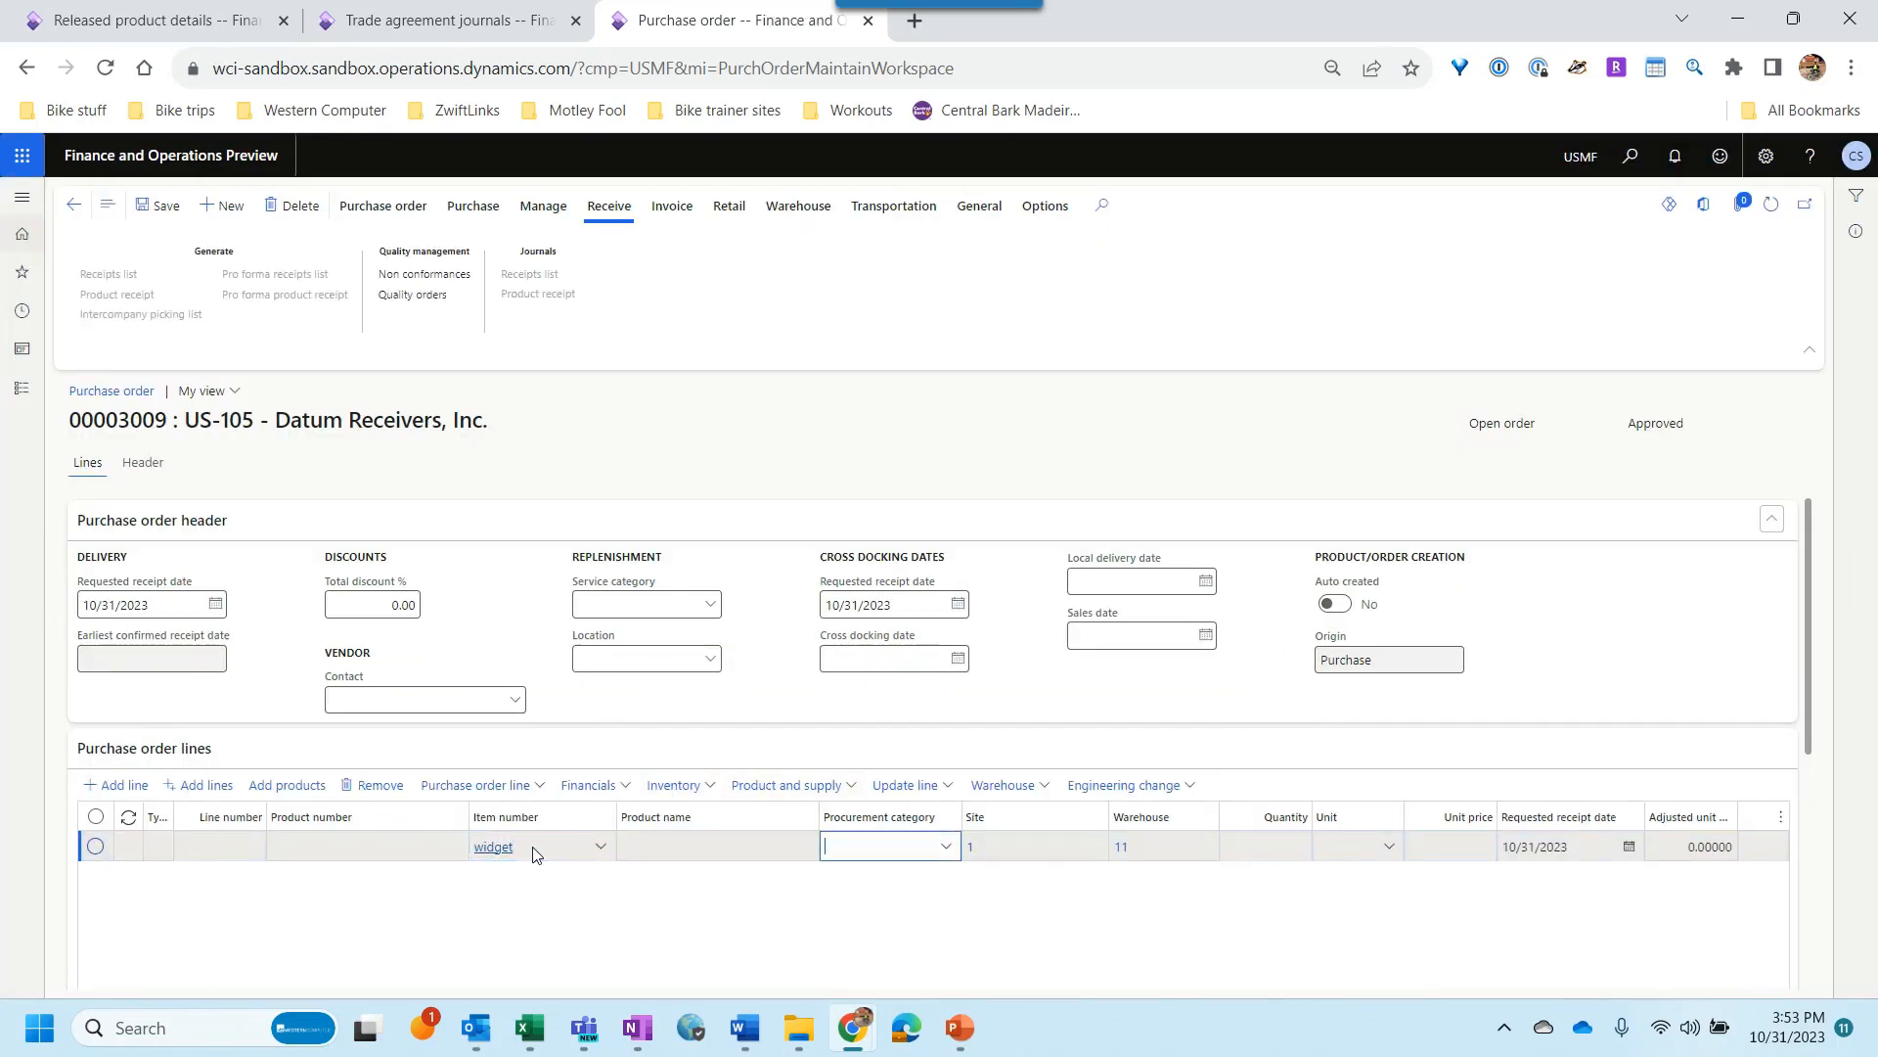
left_click(1486, 847)
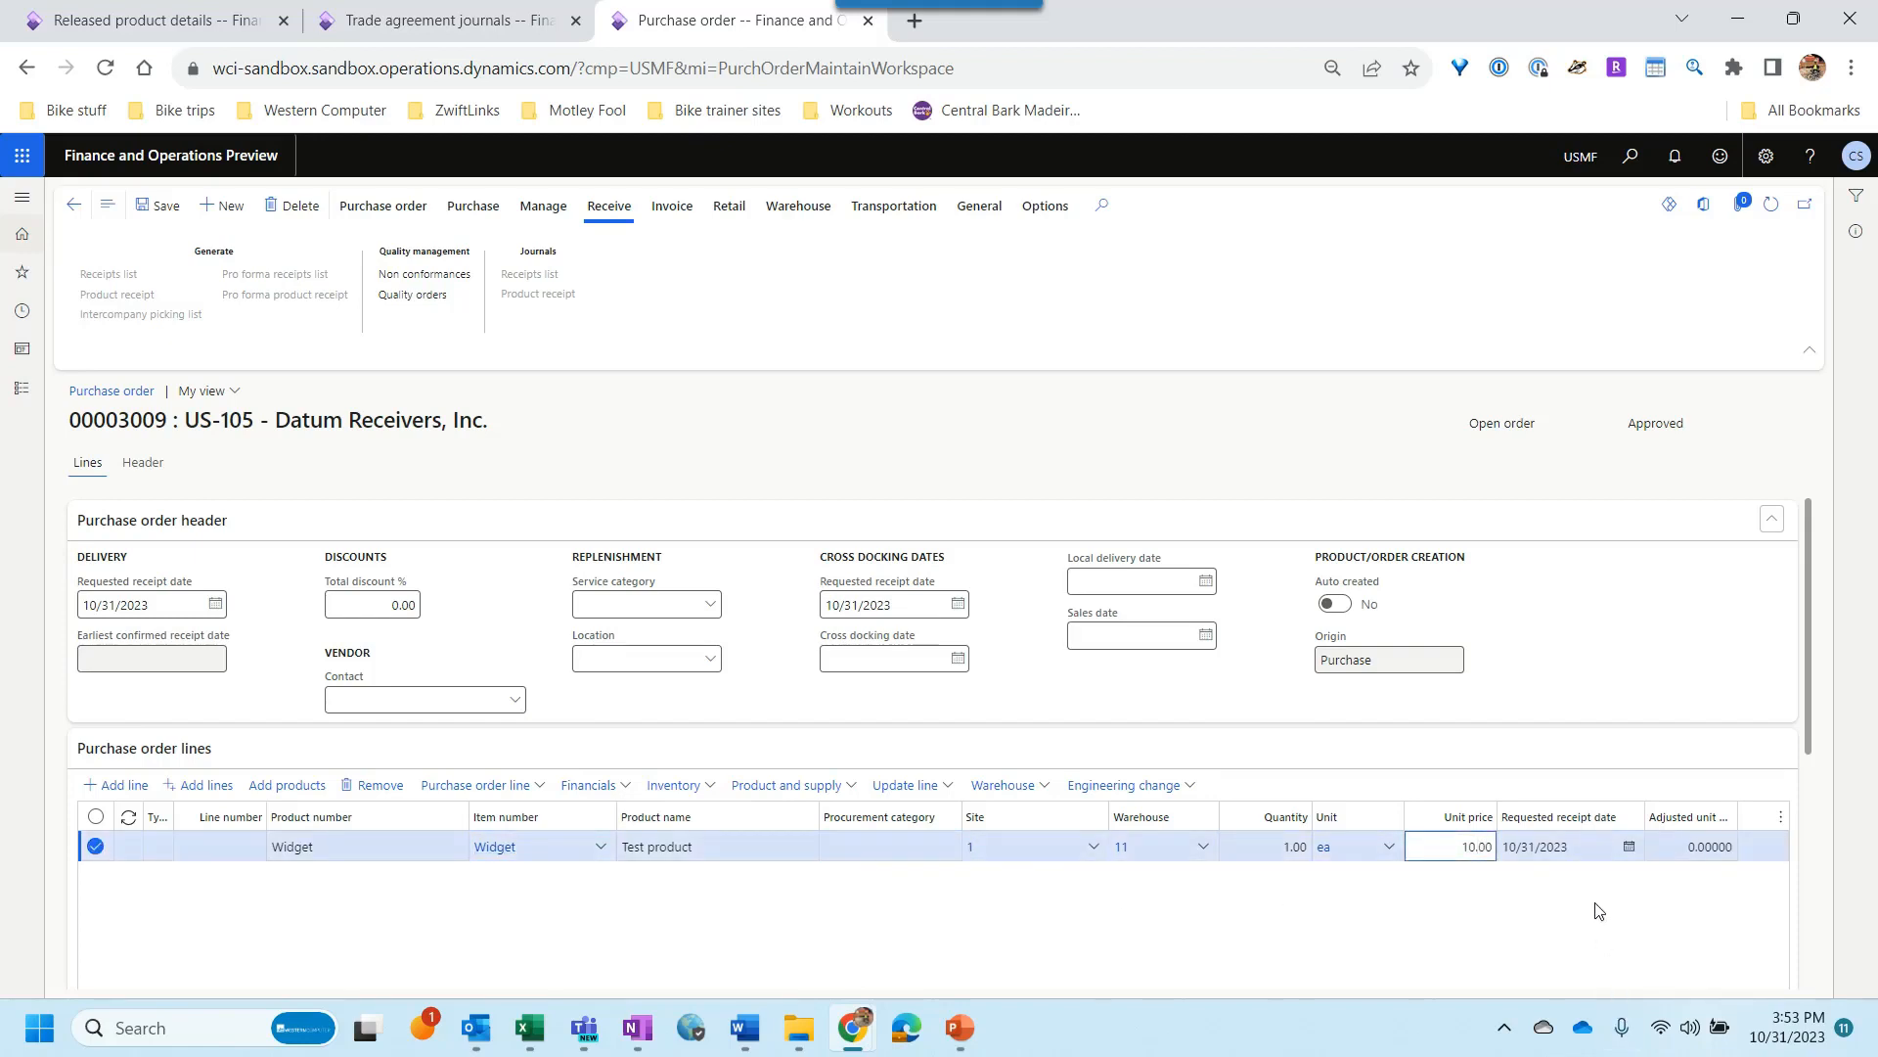
Step: Return to purchase order preparation and create another purchase order for vendor Fabrikam Electronics
left_click(73, 204)
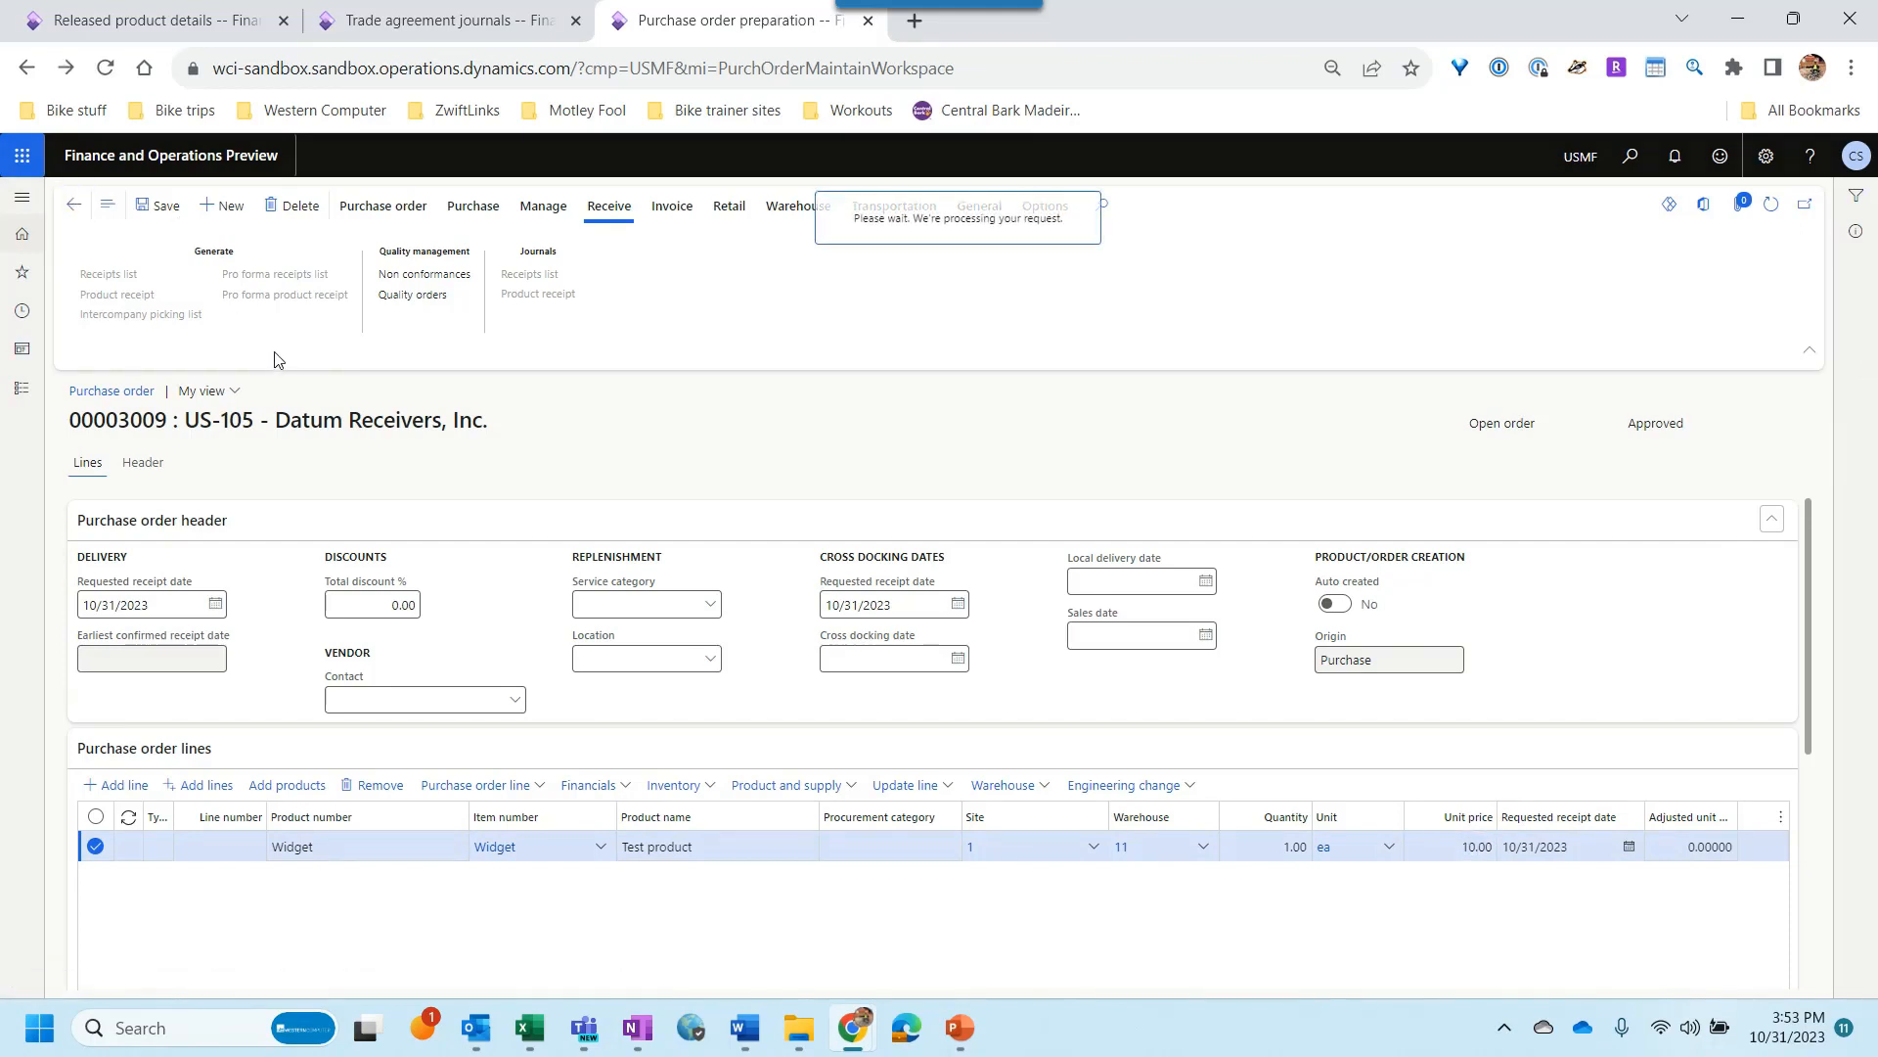
left_click(97, 454)
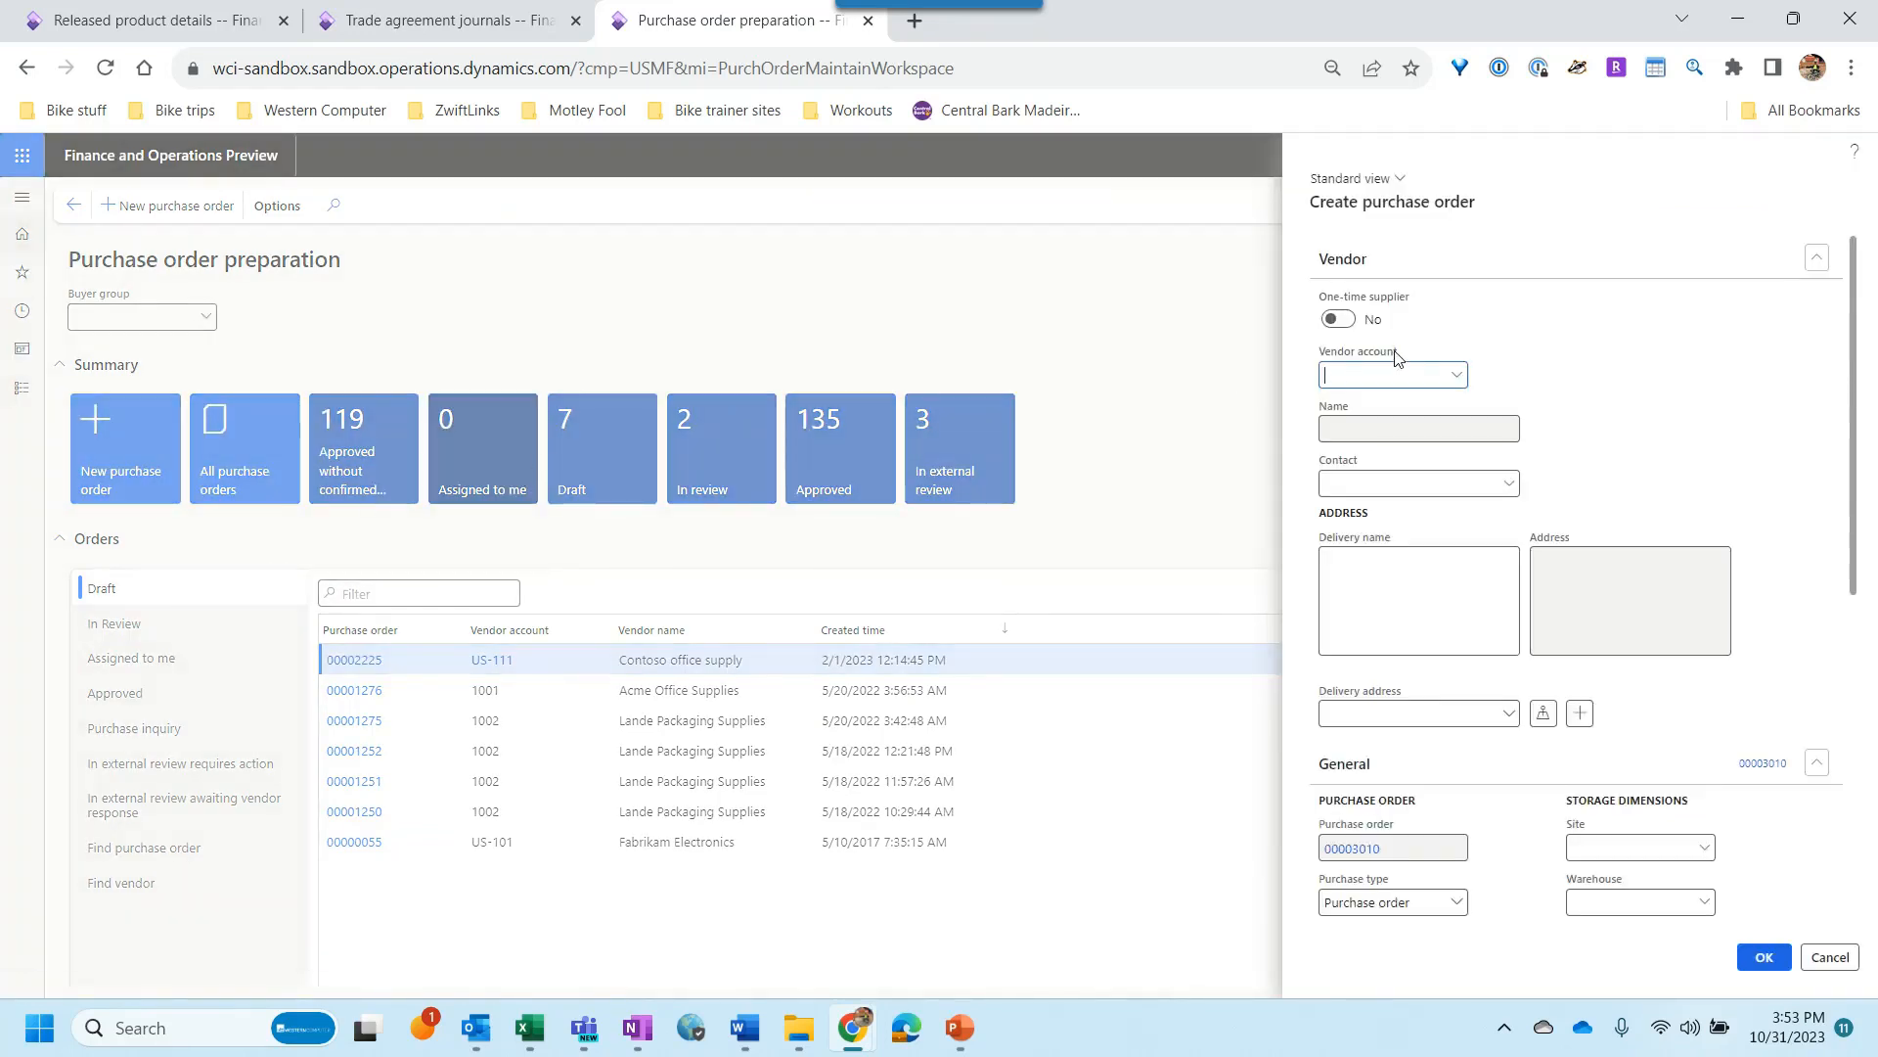
type("us-101")
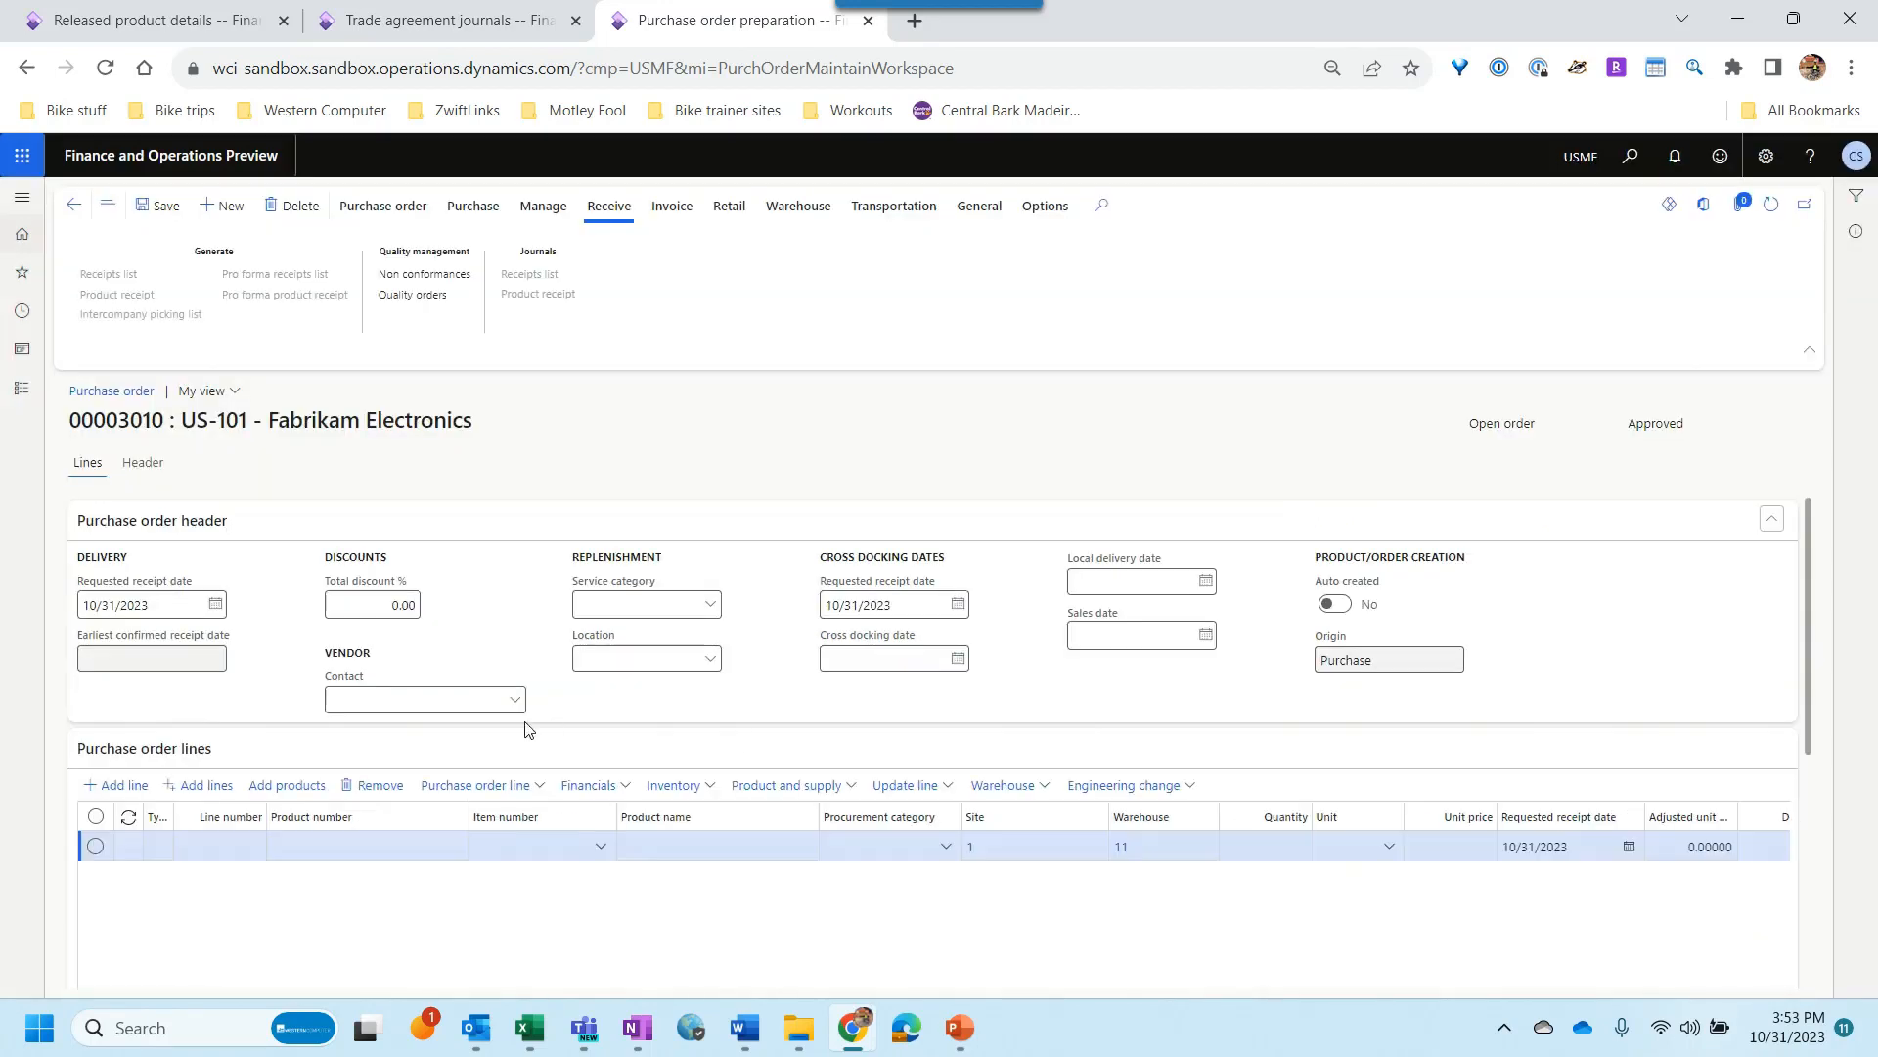
left_click(893, 602)
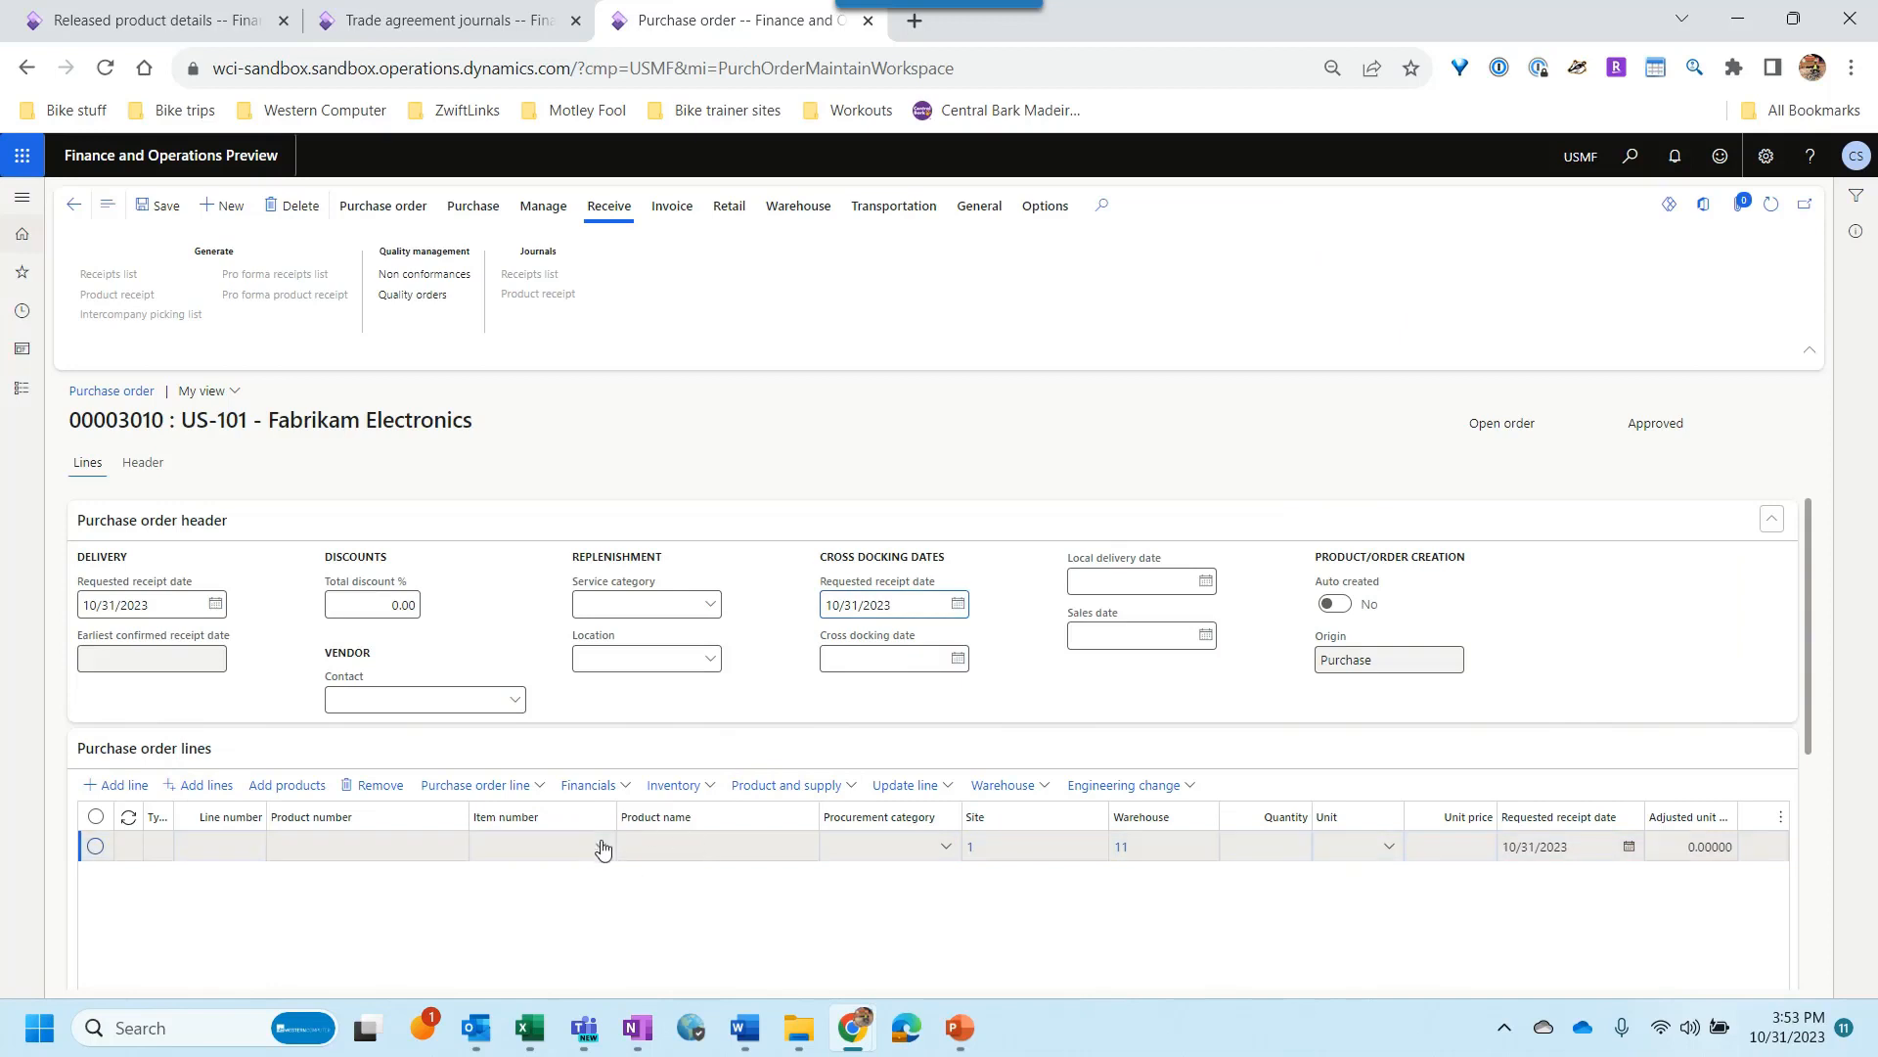
Step: Enter the item Widget on the Fabrikam Electronics order line and set its quantity to 120
left_click(558, 848)
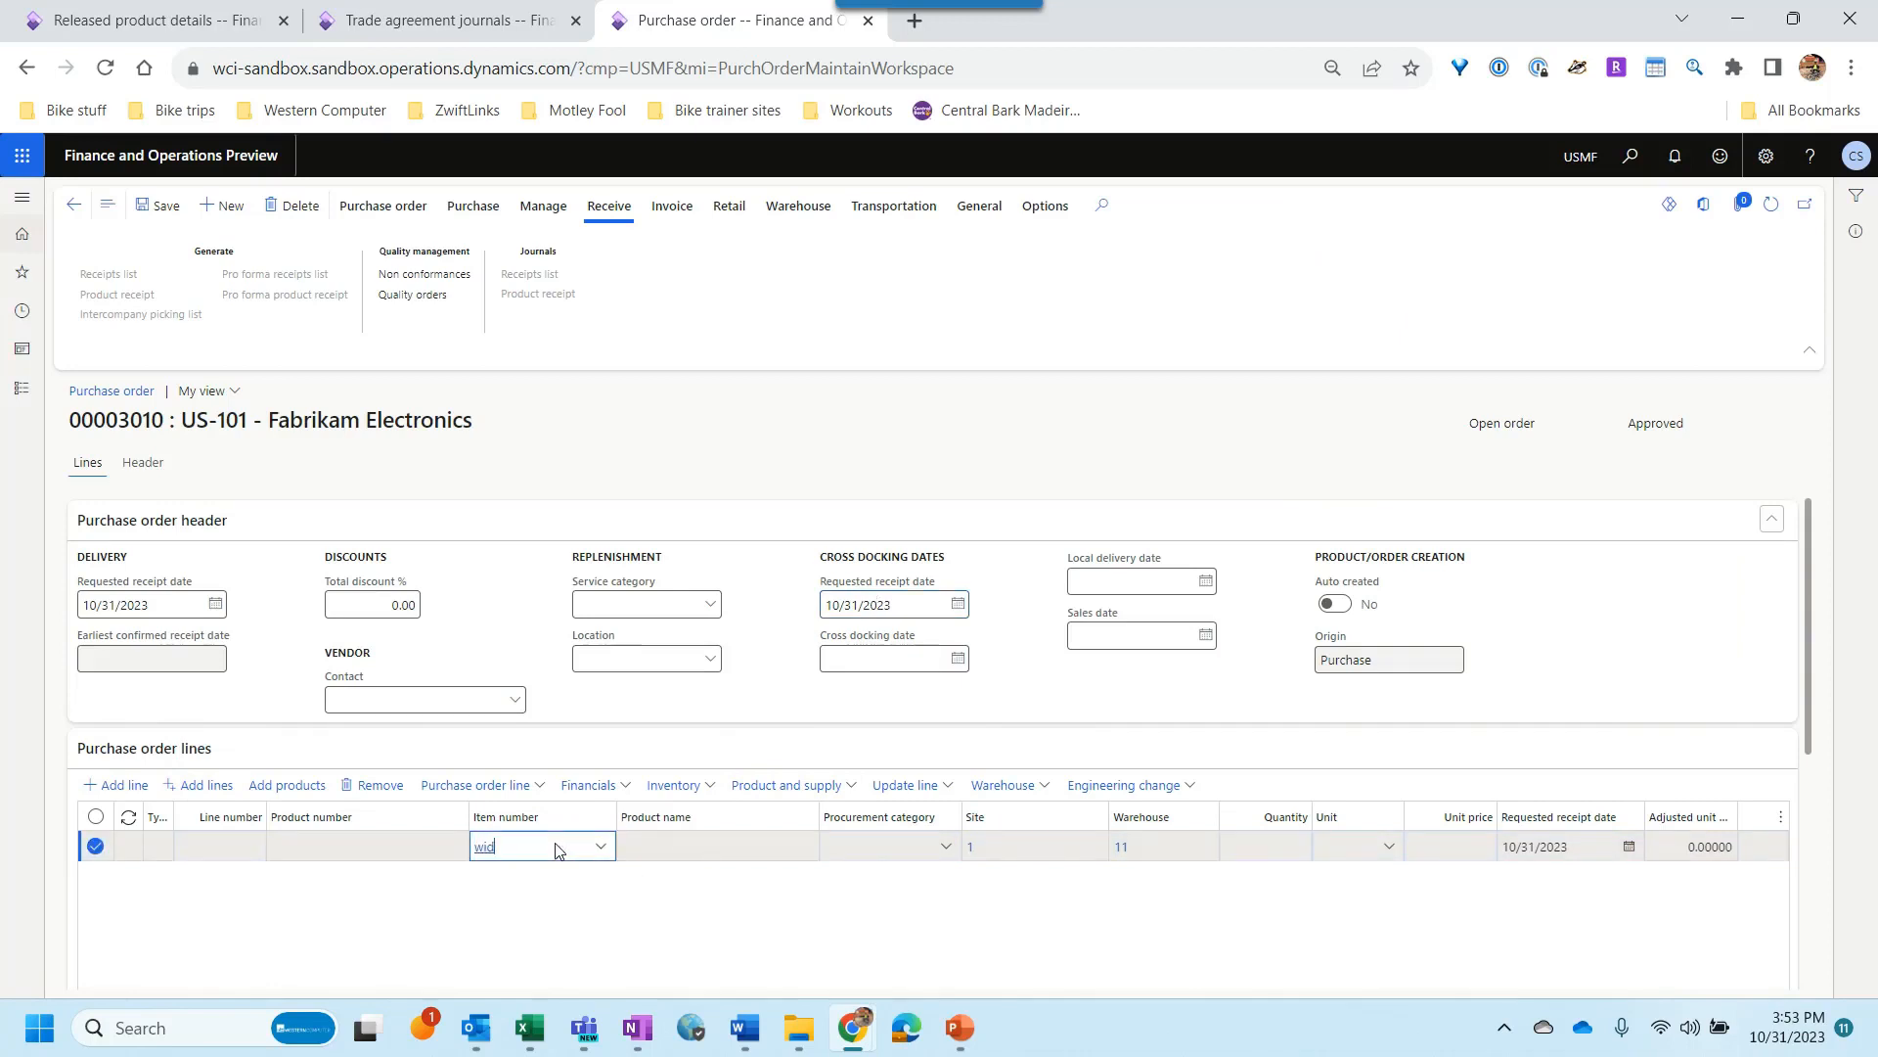
key("Tab")
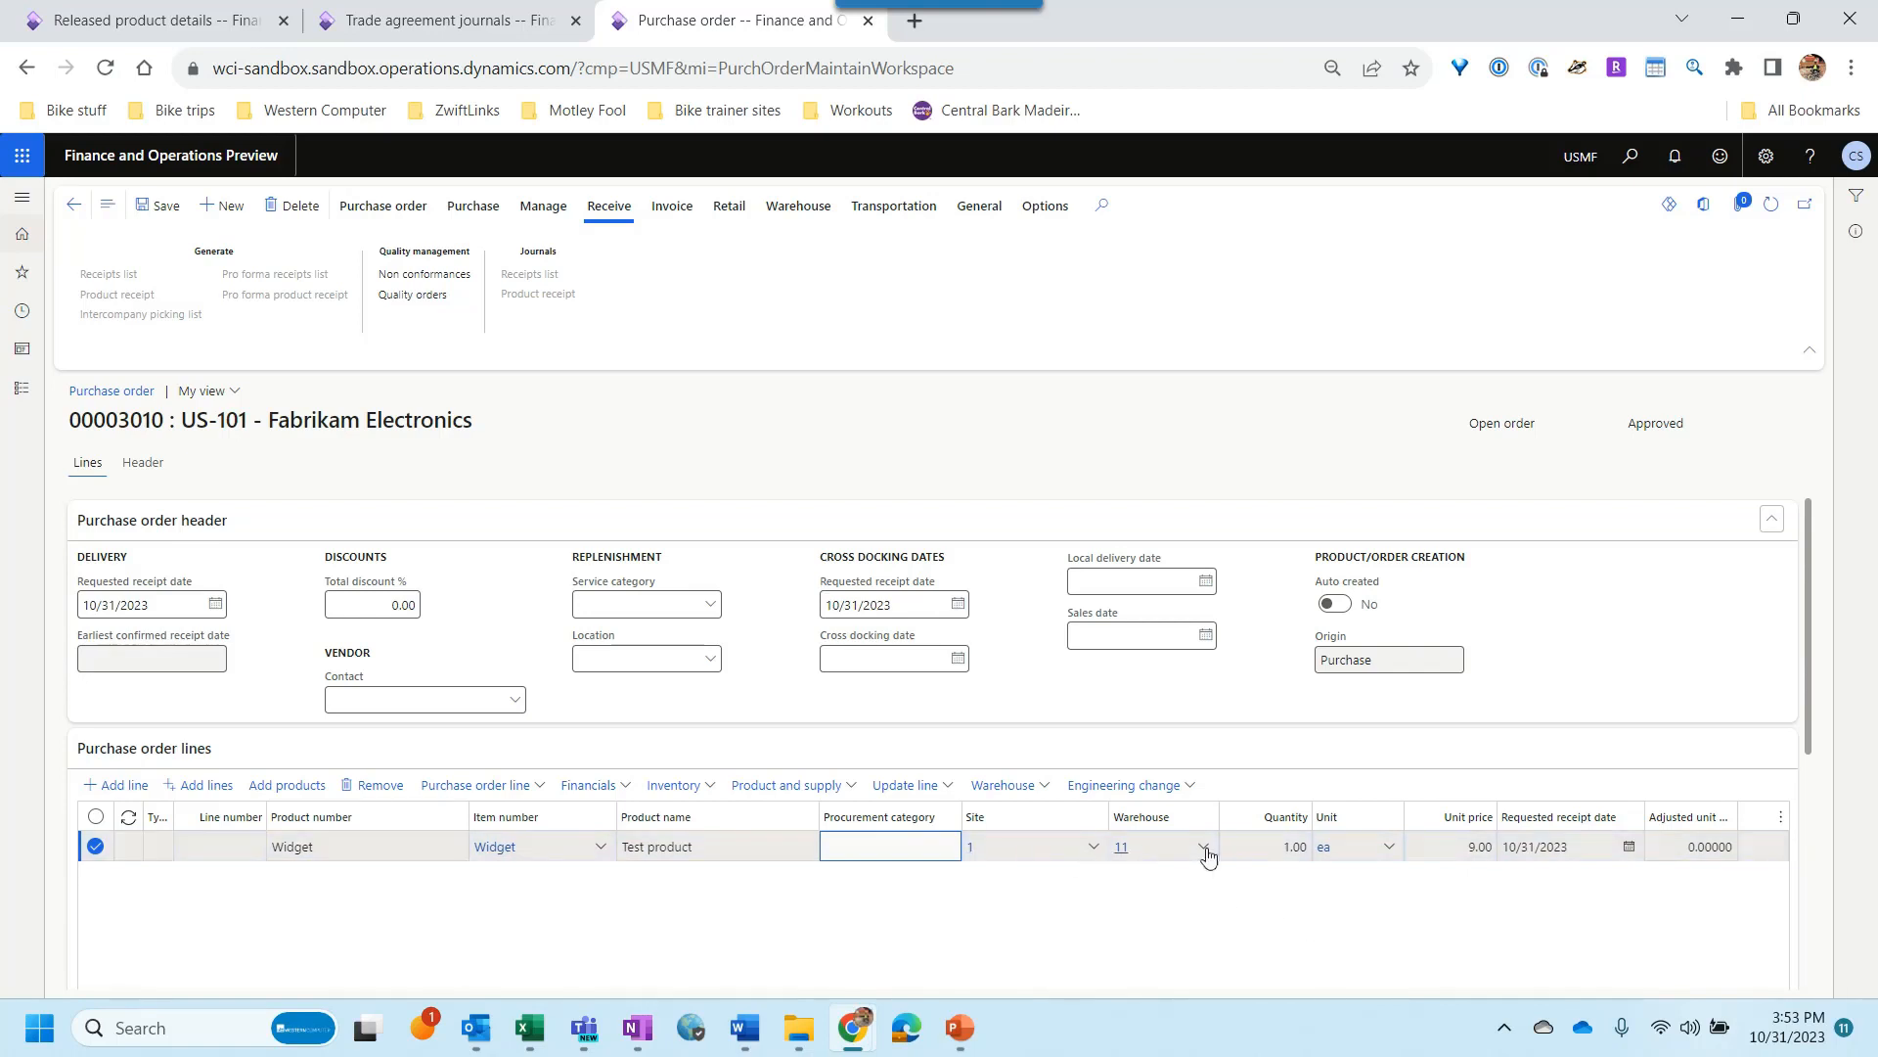
left_click(1290, 848)
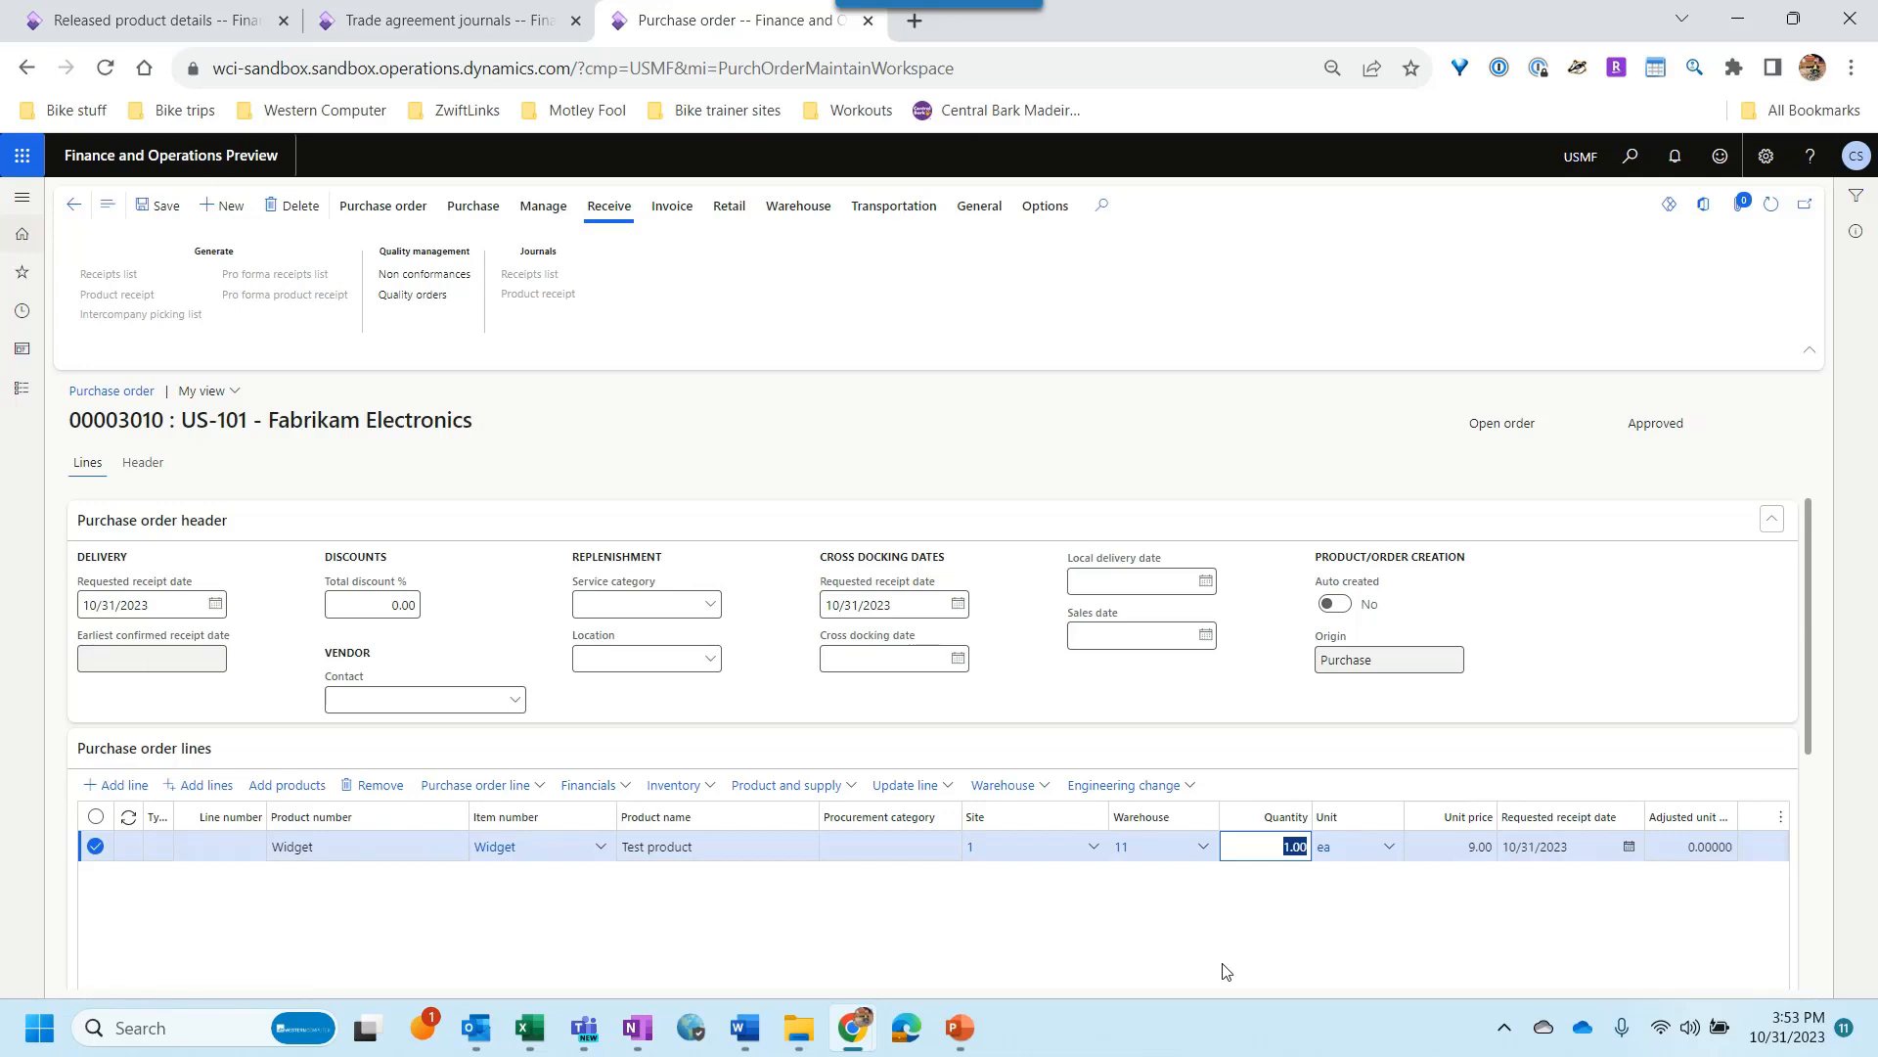
type("1")
key("Tab")
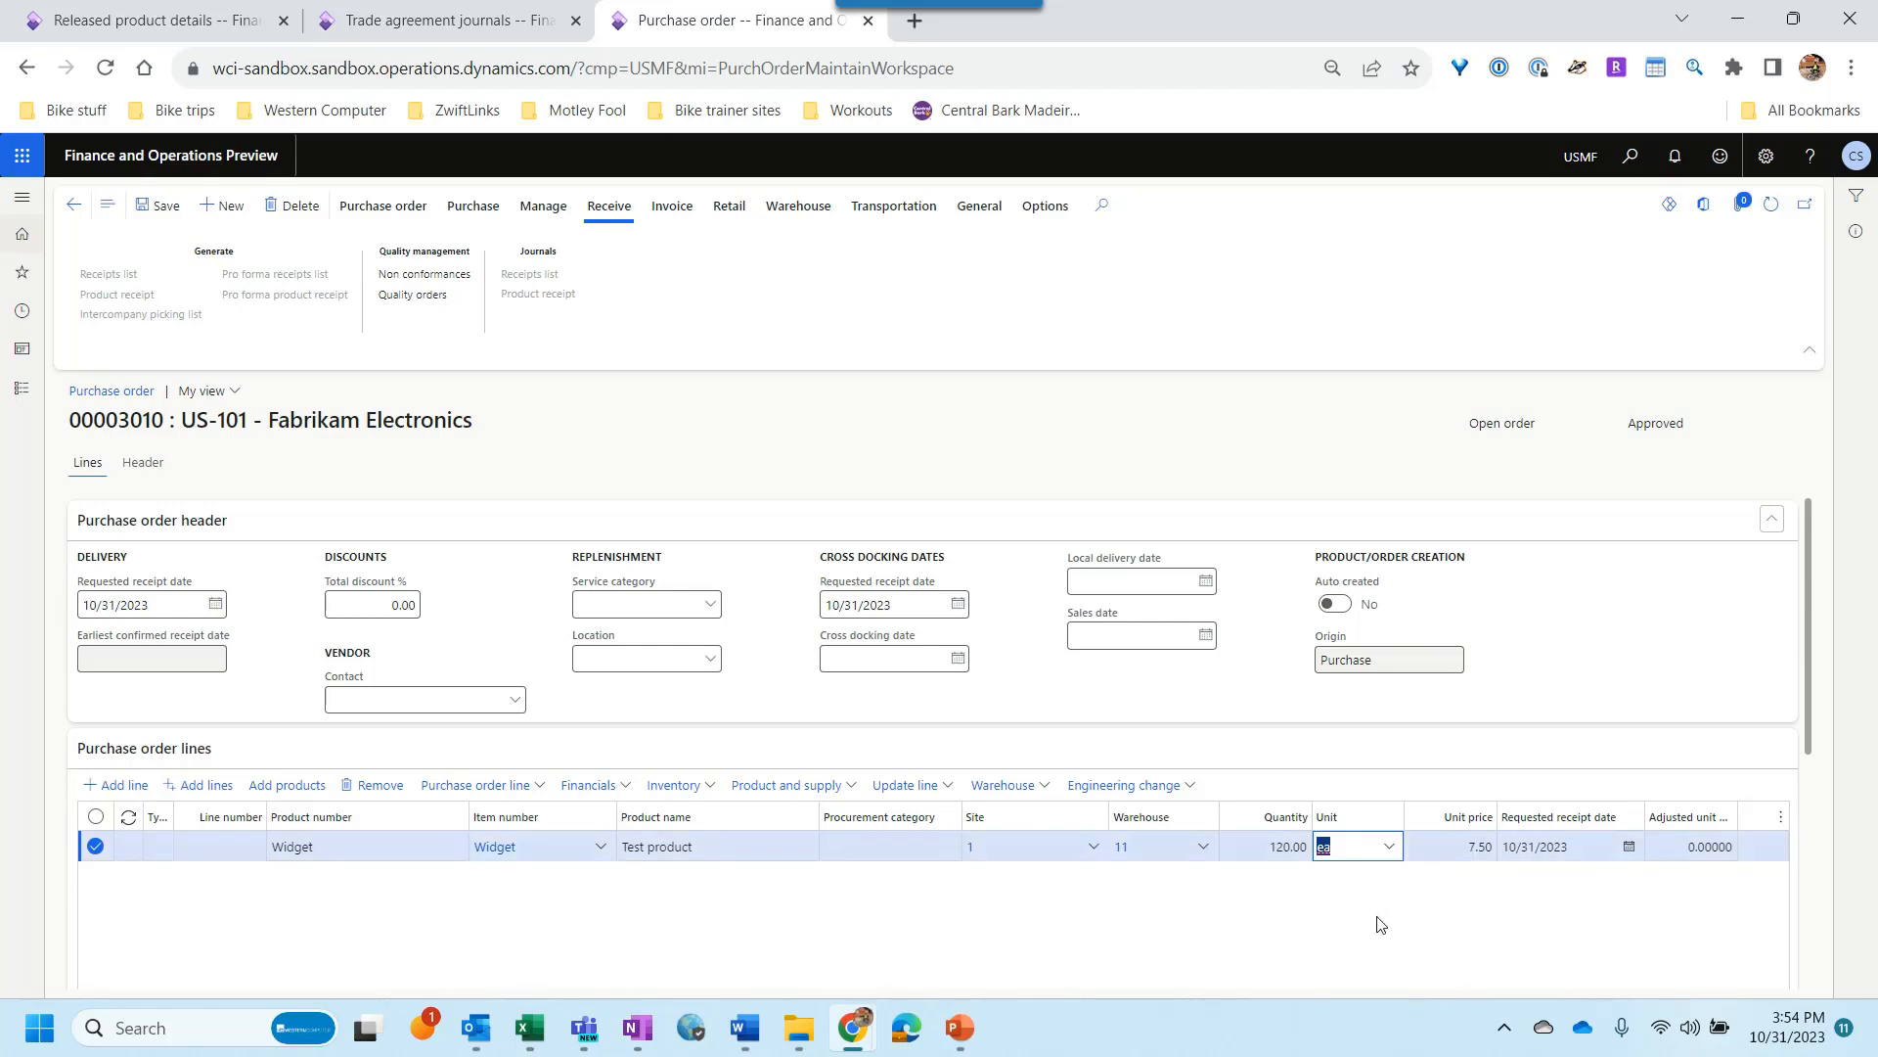
key("Tab")
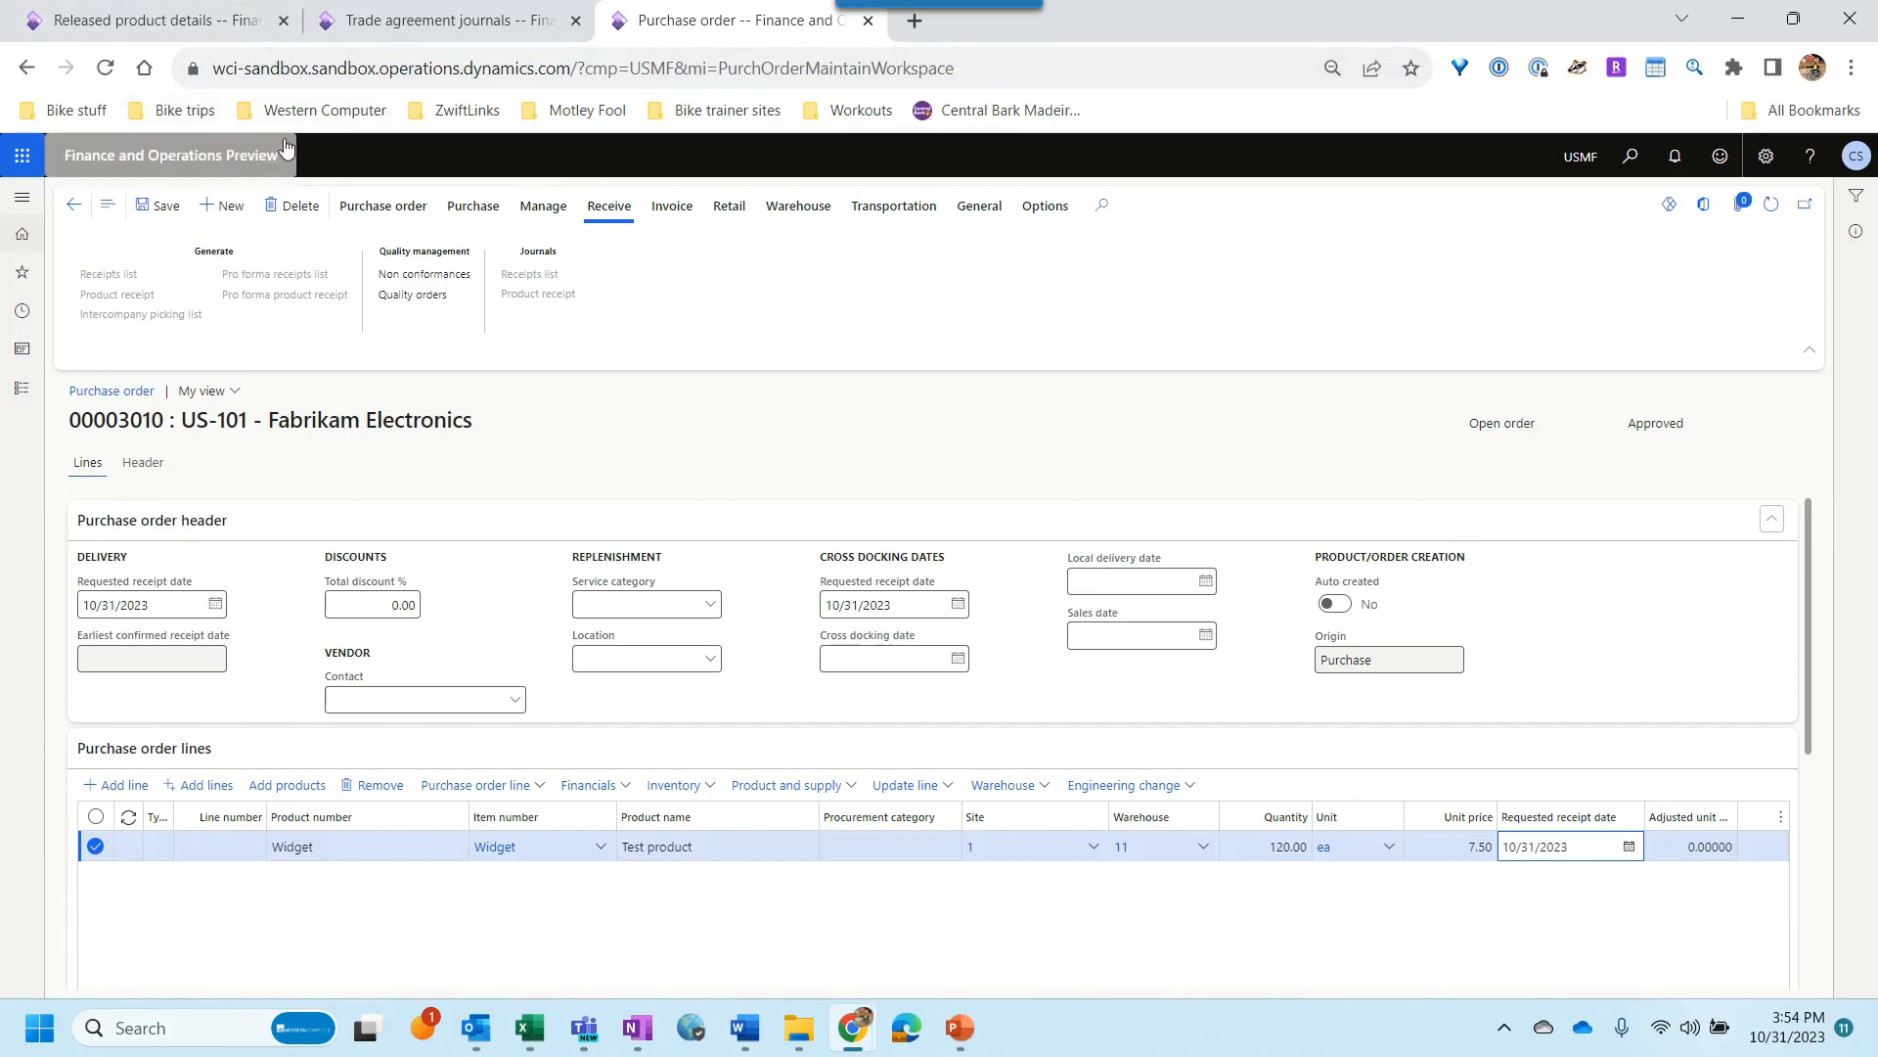
Step: Switch to Excel and examine the part numbers and prices in Sample vendor pricing and the table in PO price upload sample
mouse_move(534, 1037)
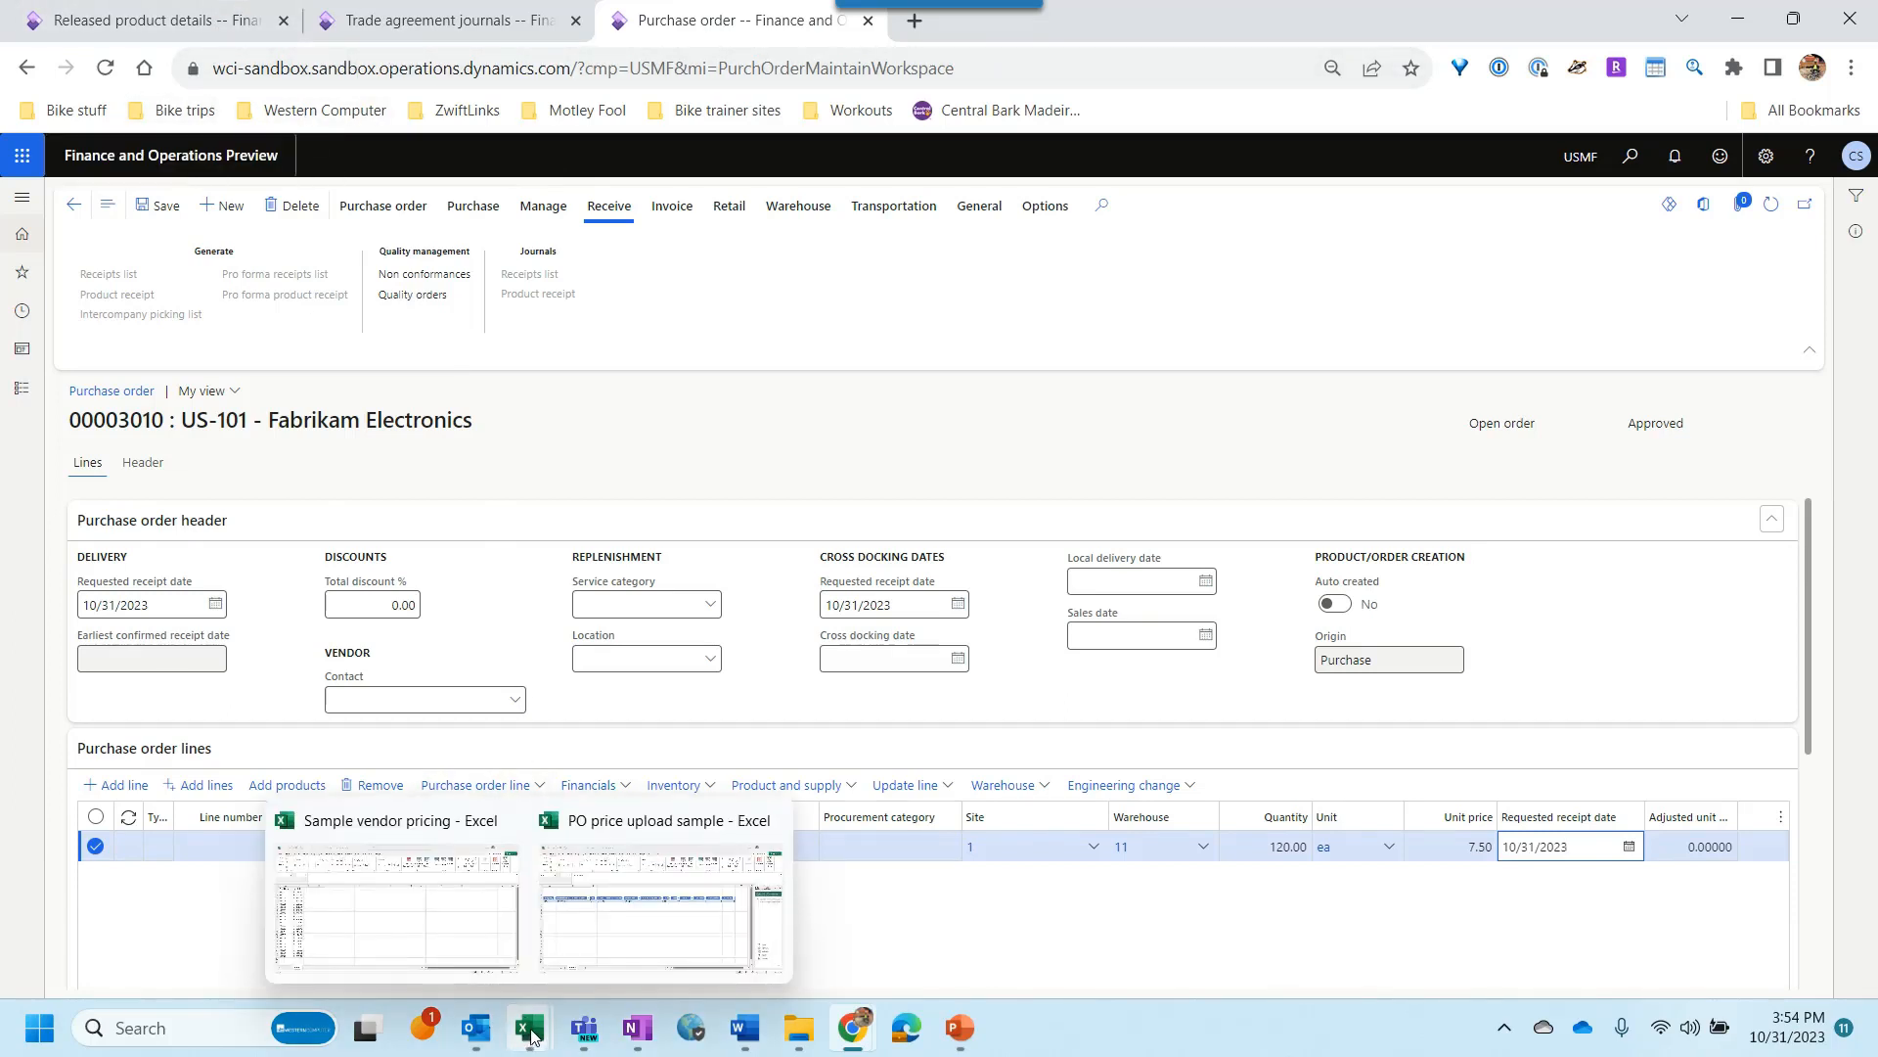
left_click(330, 943)
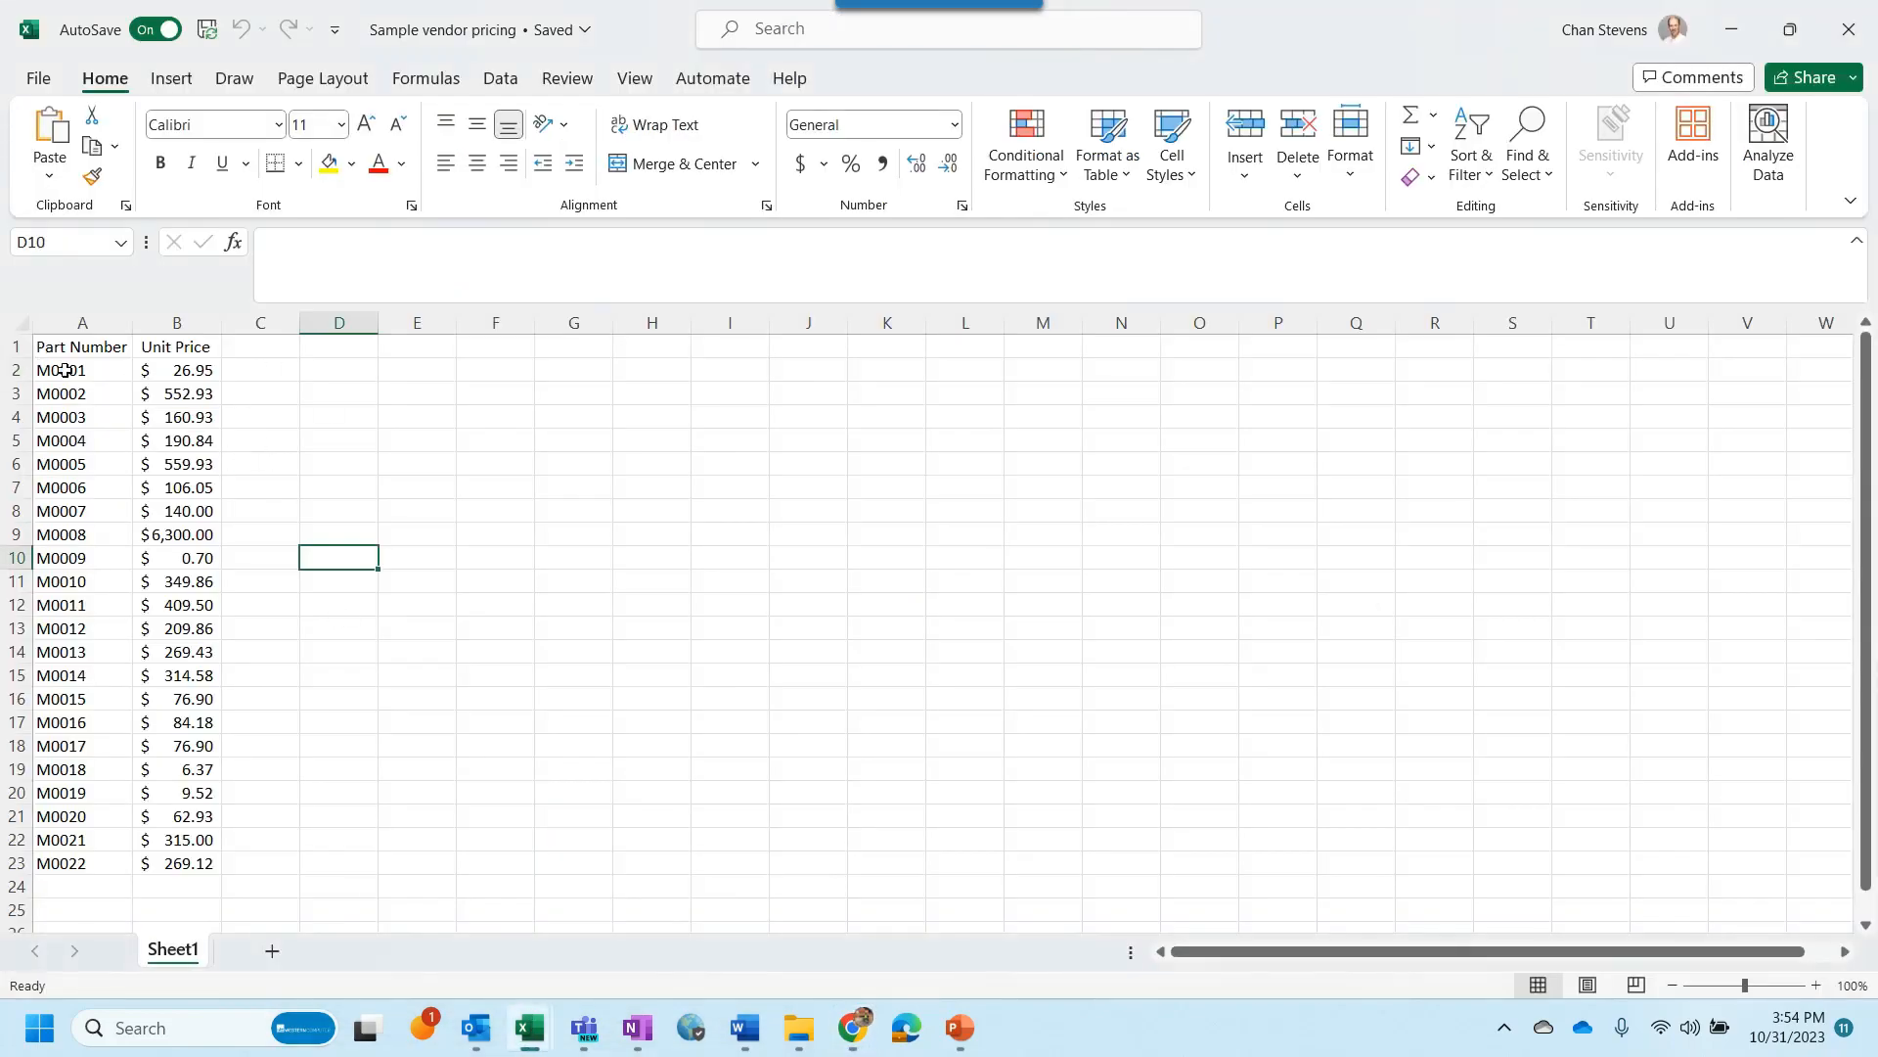
left_click_drag(64, 370, 88, 677)
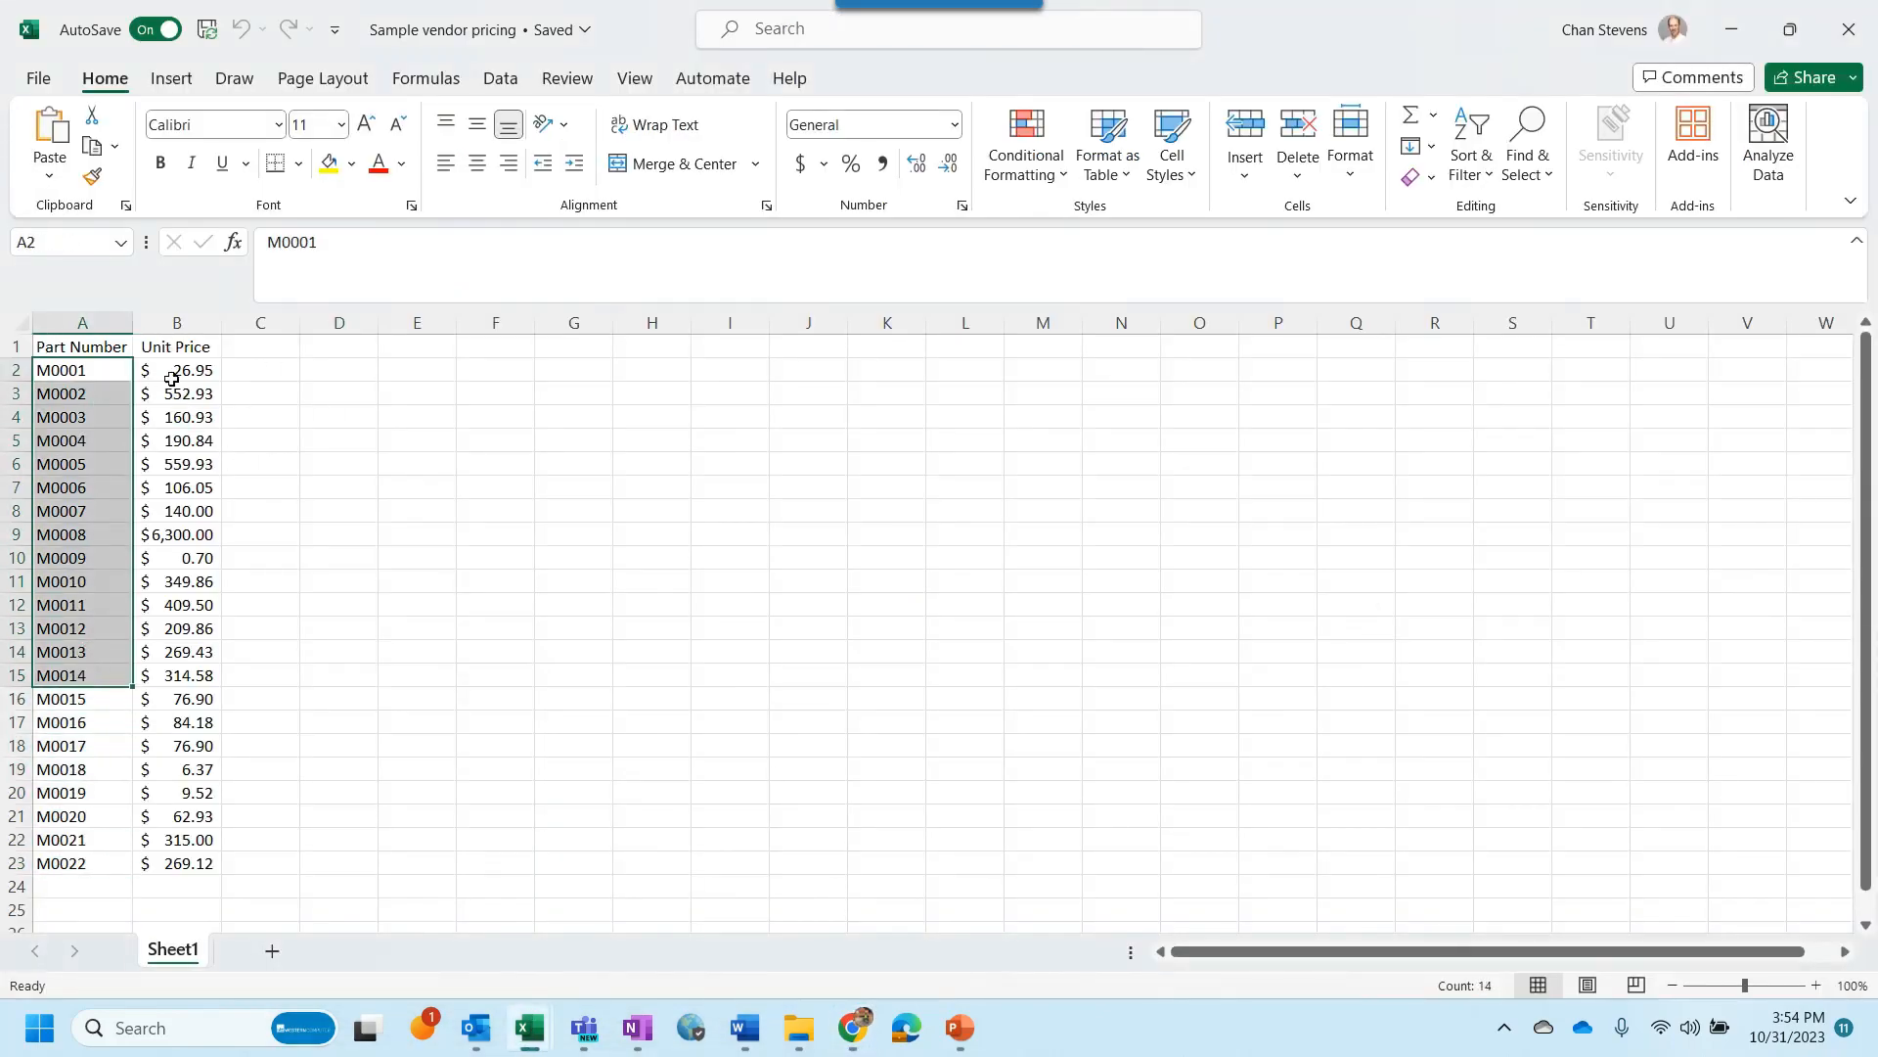
left_click(176, 371)
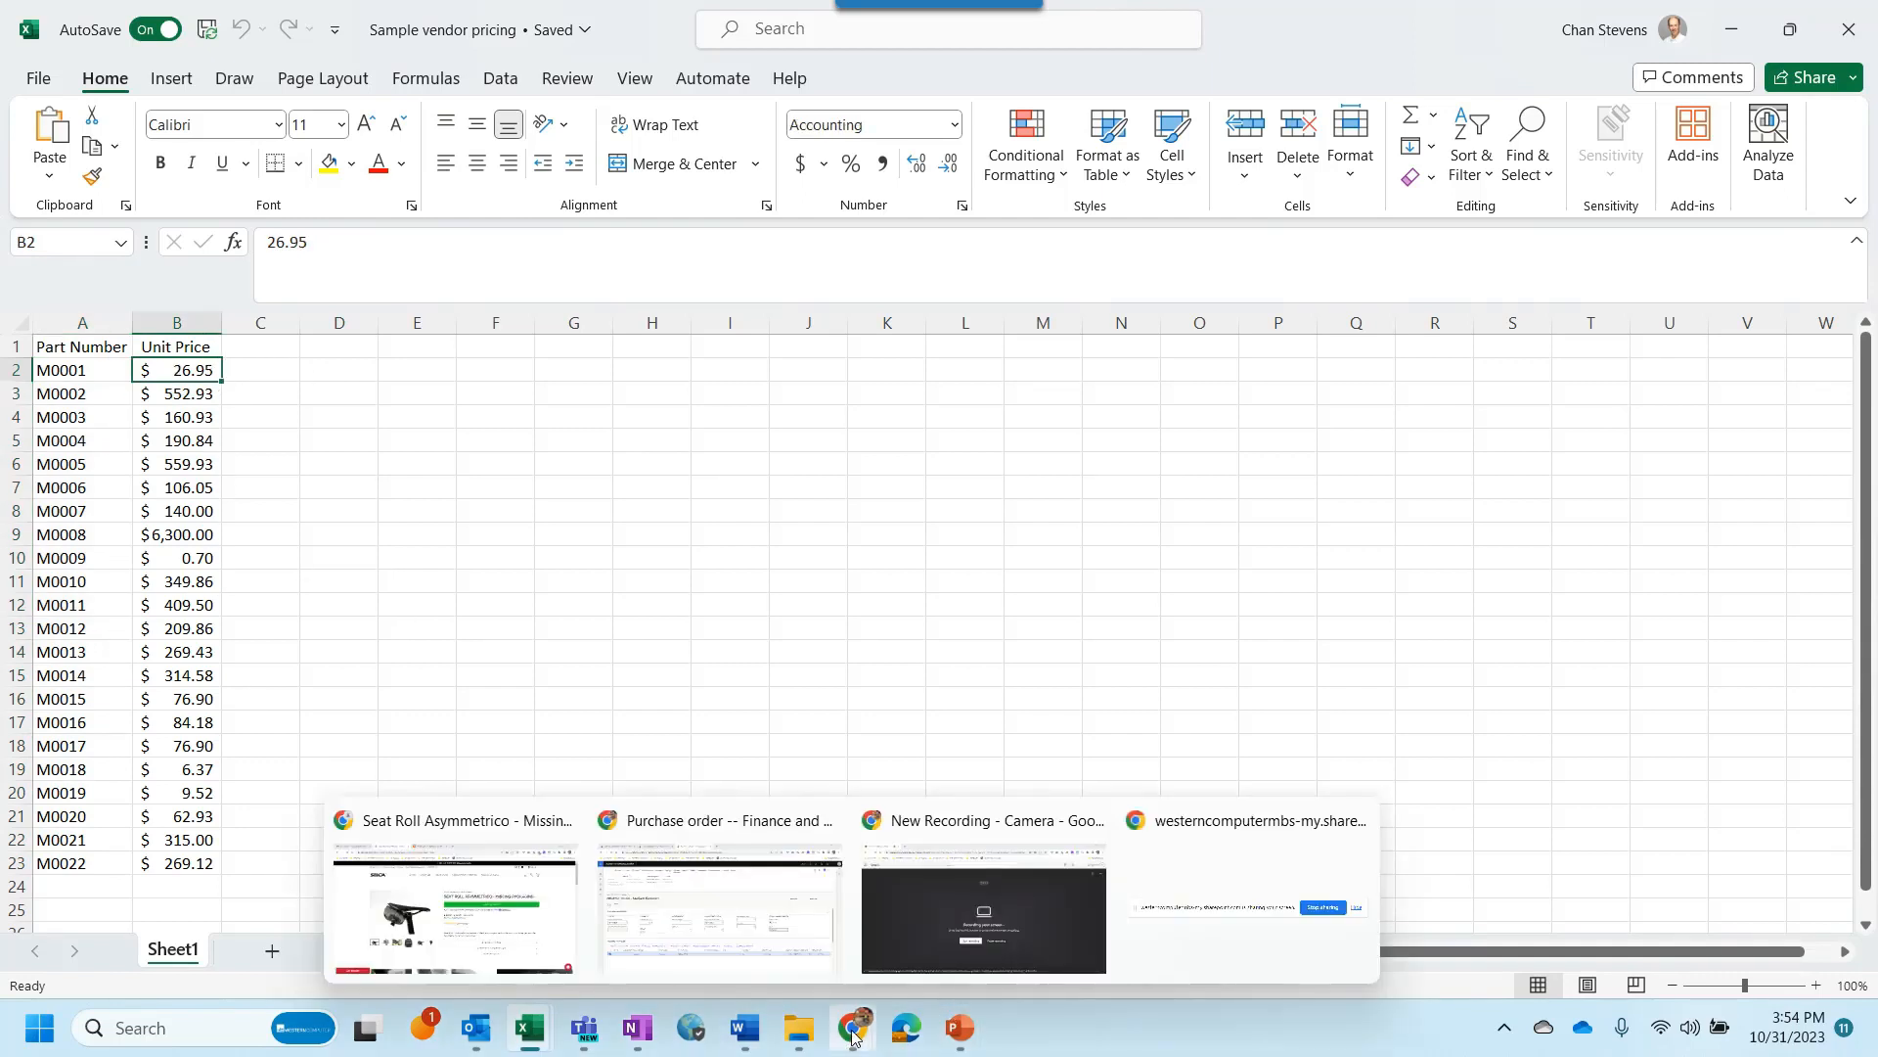
mouse_move(534, 1035)
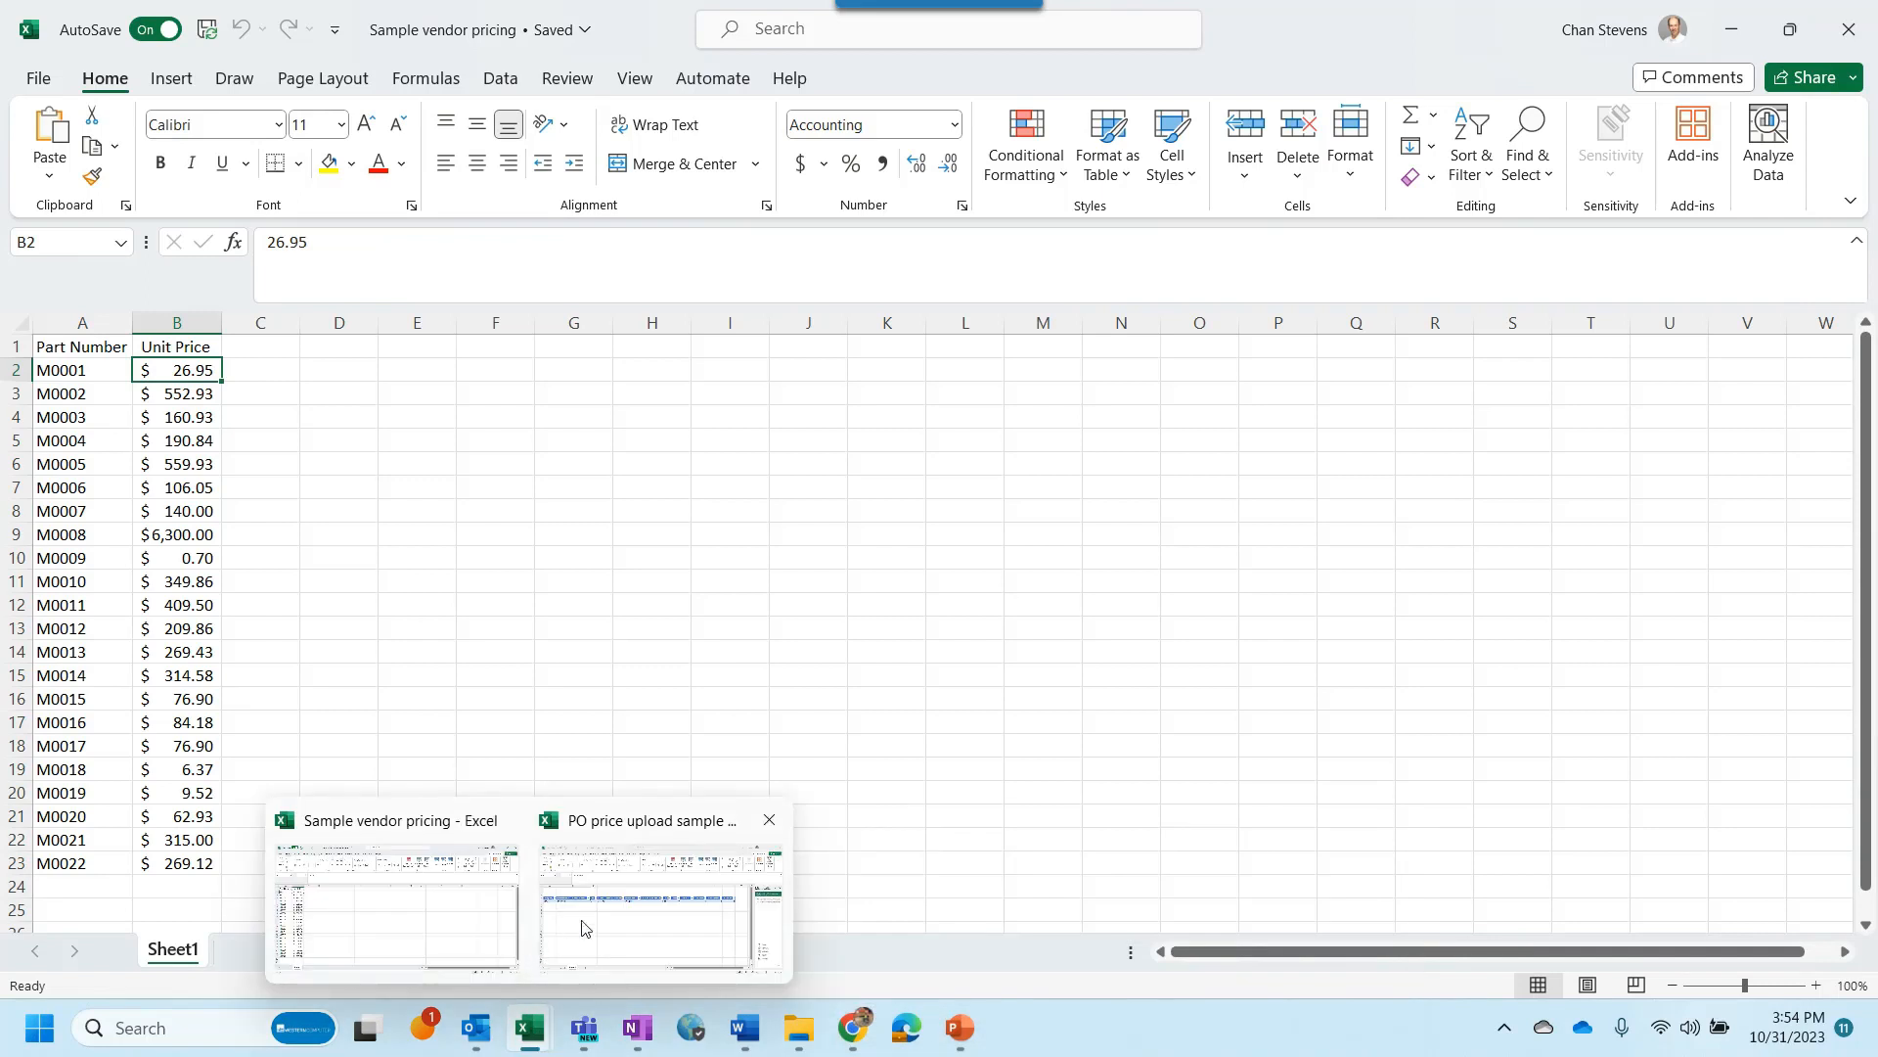
left_click(600, 924)
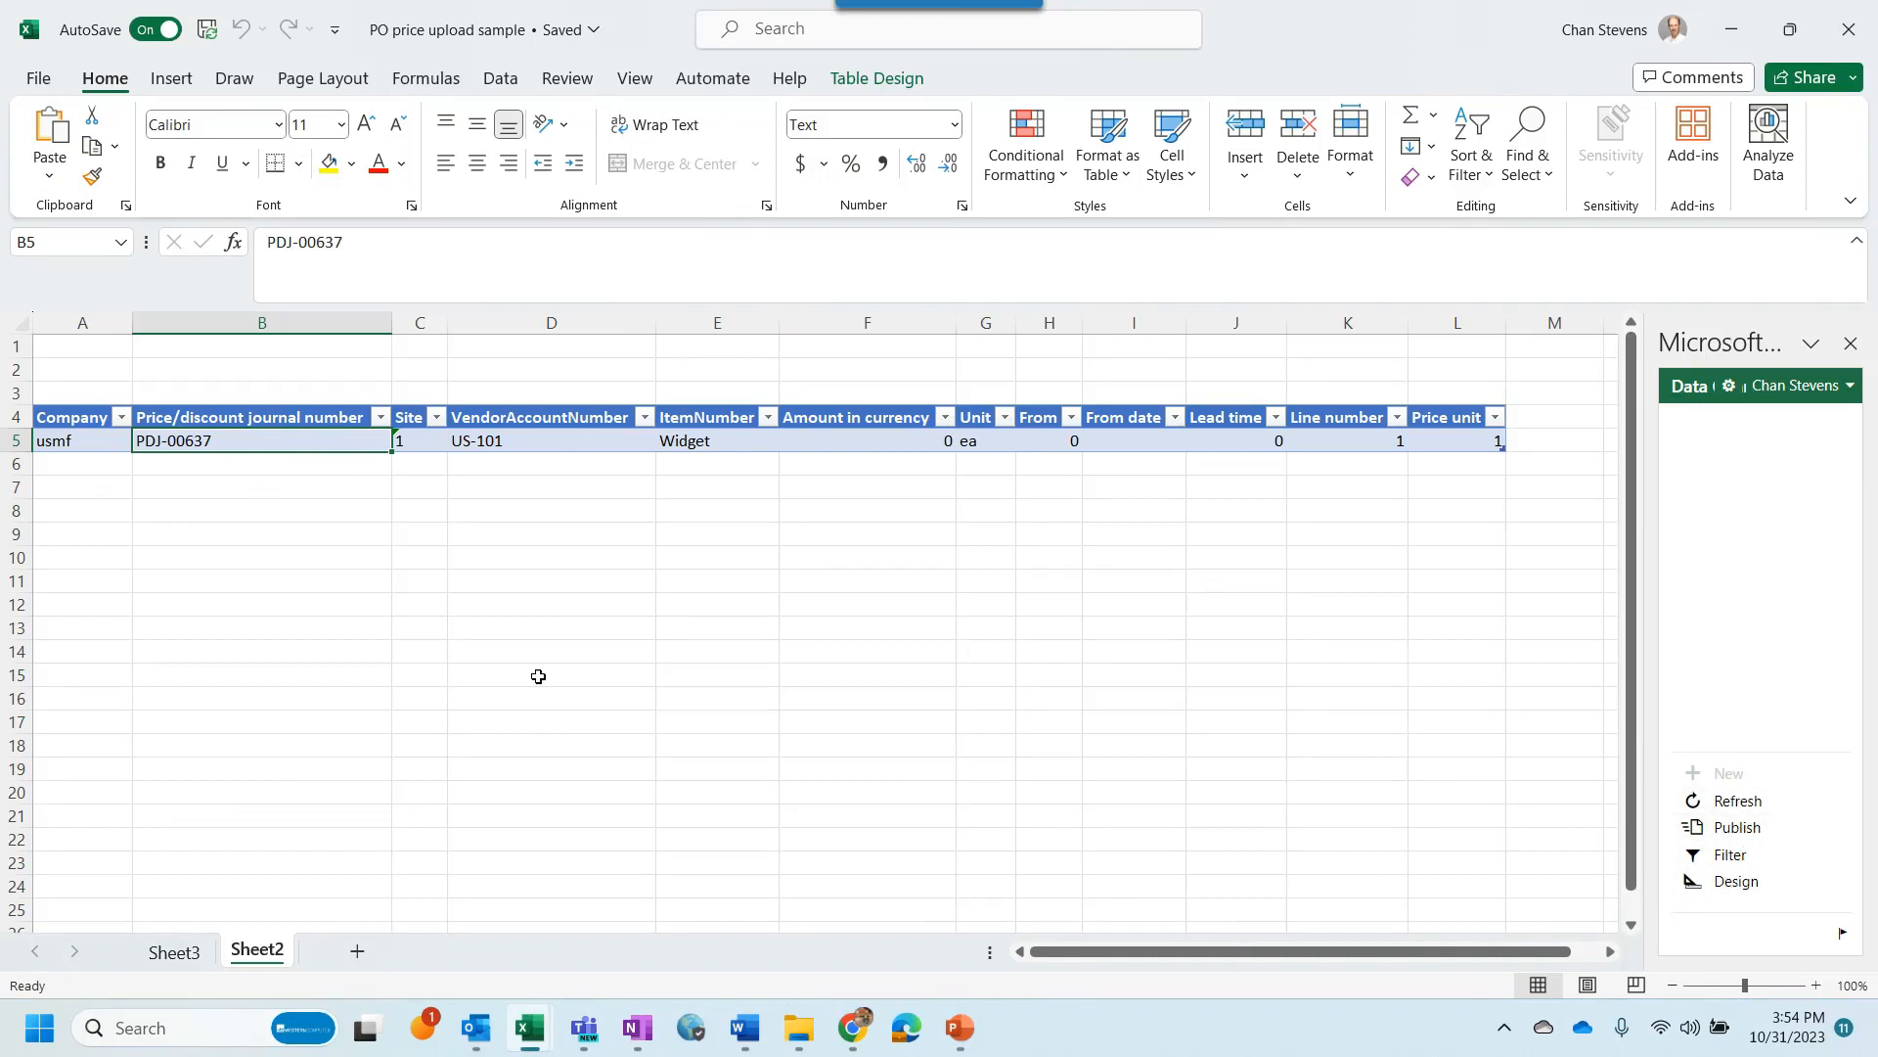
Step: Copy part numbers M0001 to M0022 from Sample vendor pricing into the ItemNumber column of PO price upload sample, starting at E6
key("alt+Tab")
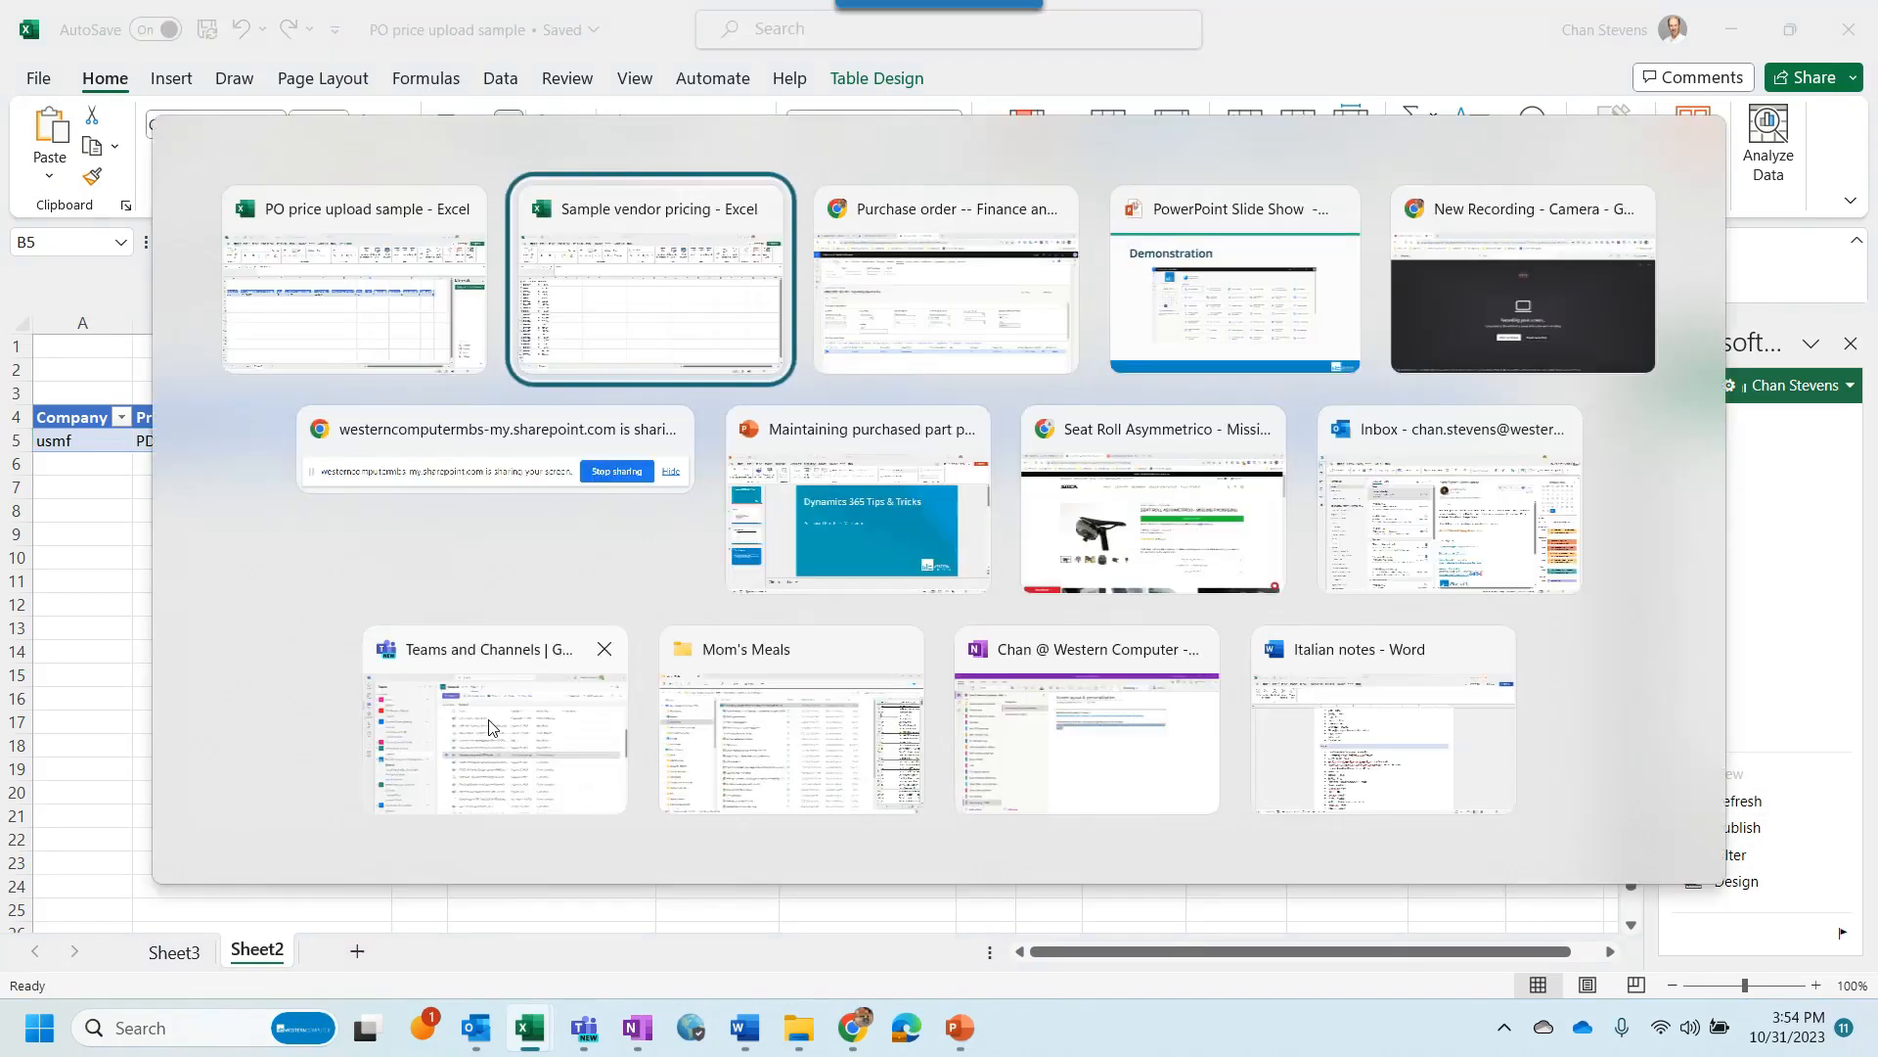
left_click_drag(76, 381, 70, 859)
key("ctrl+c")
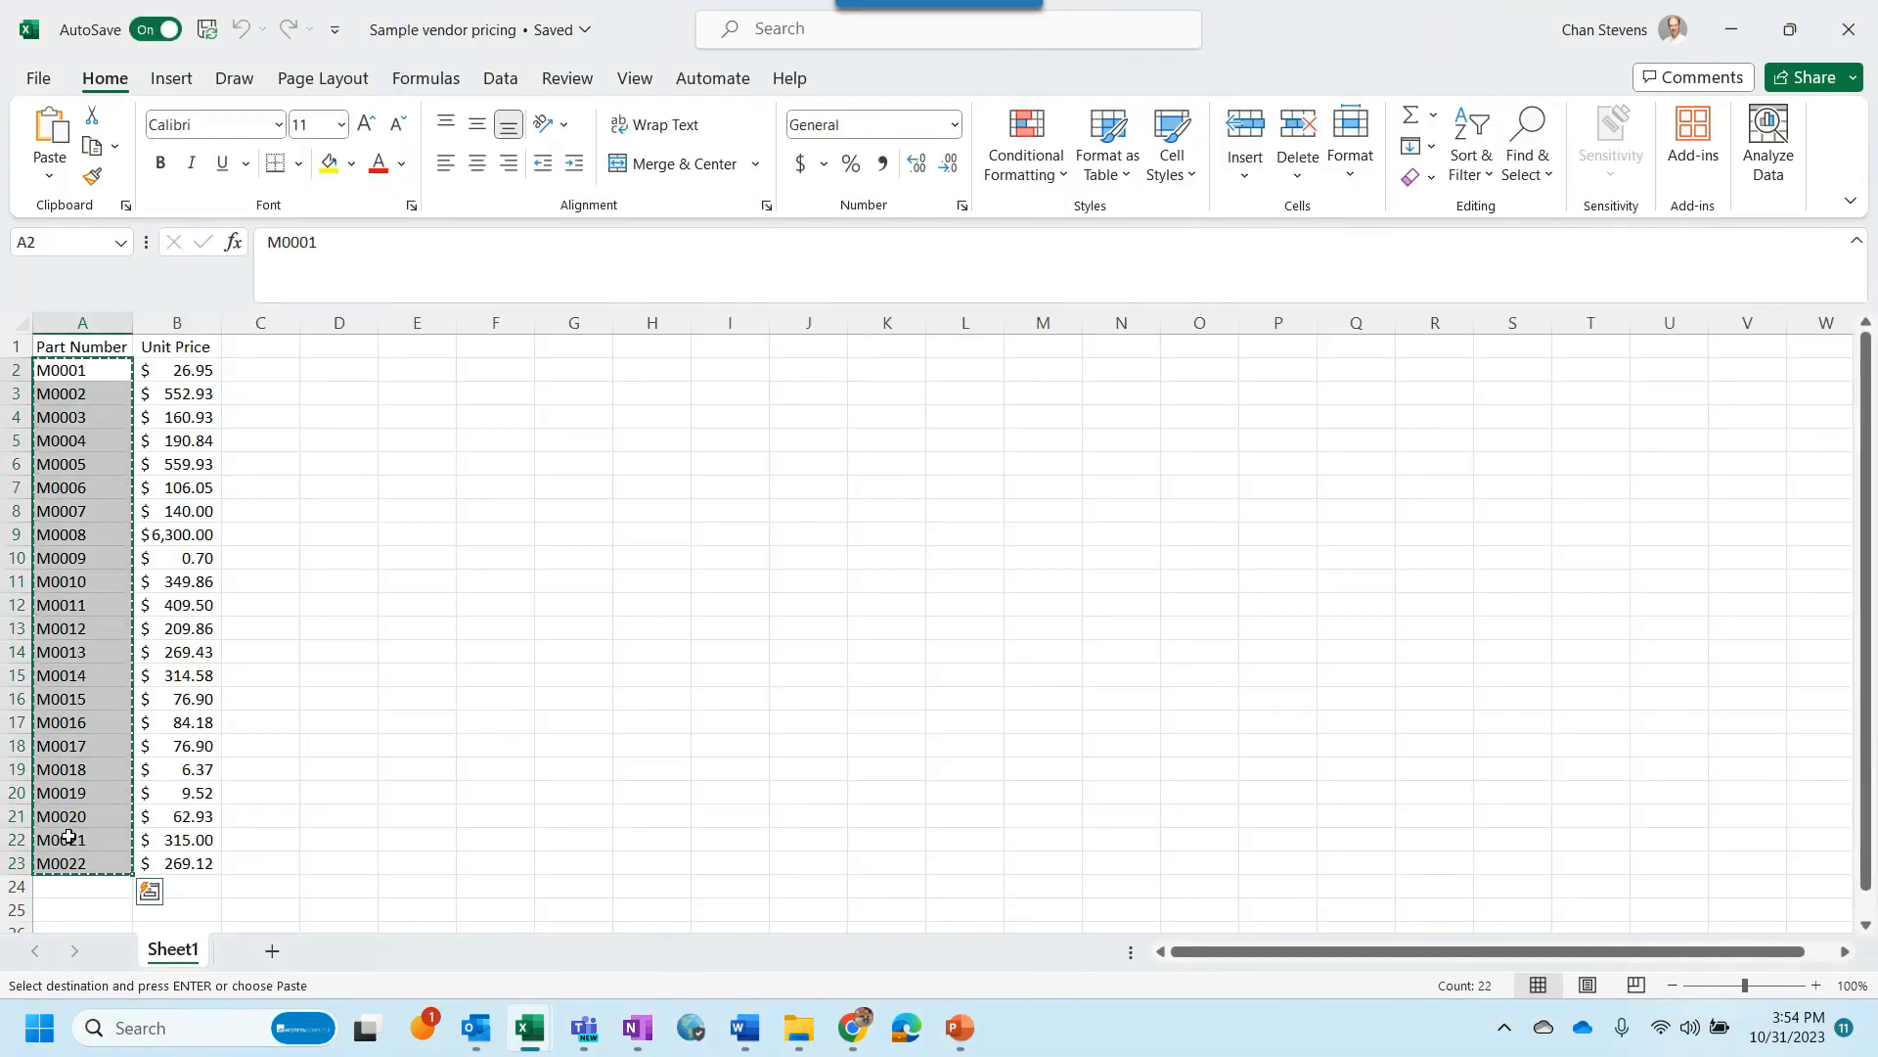
key("alt+Tab")
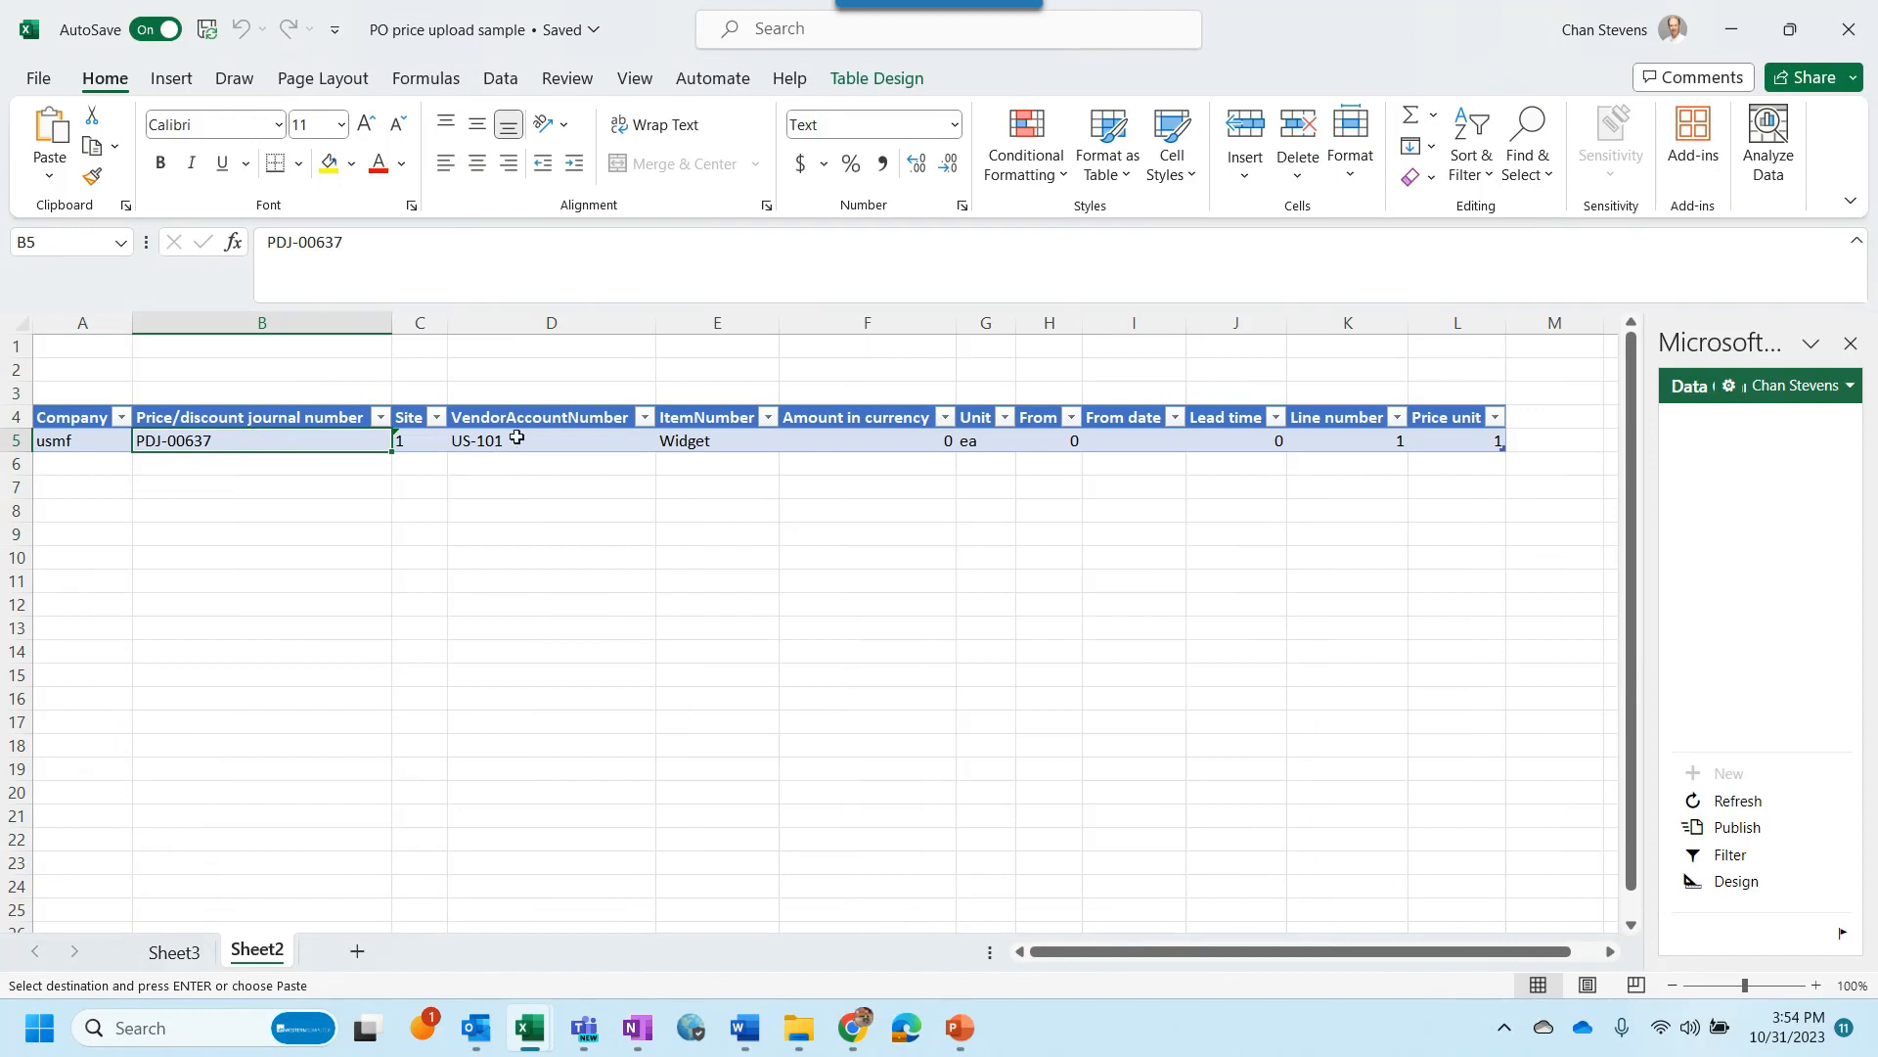
left_click(705, 459)
key("ctrl+v")
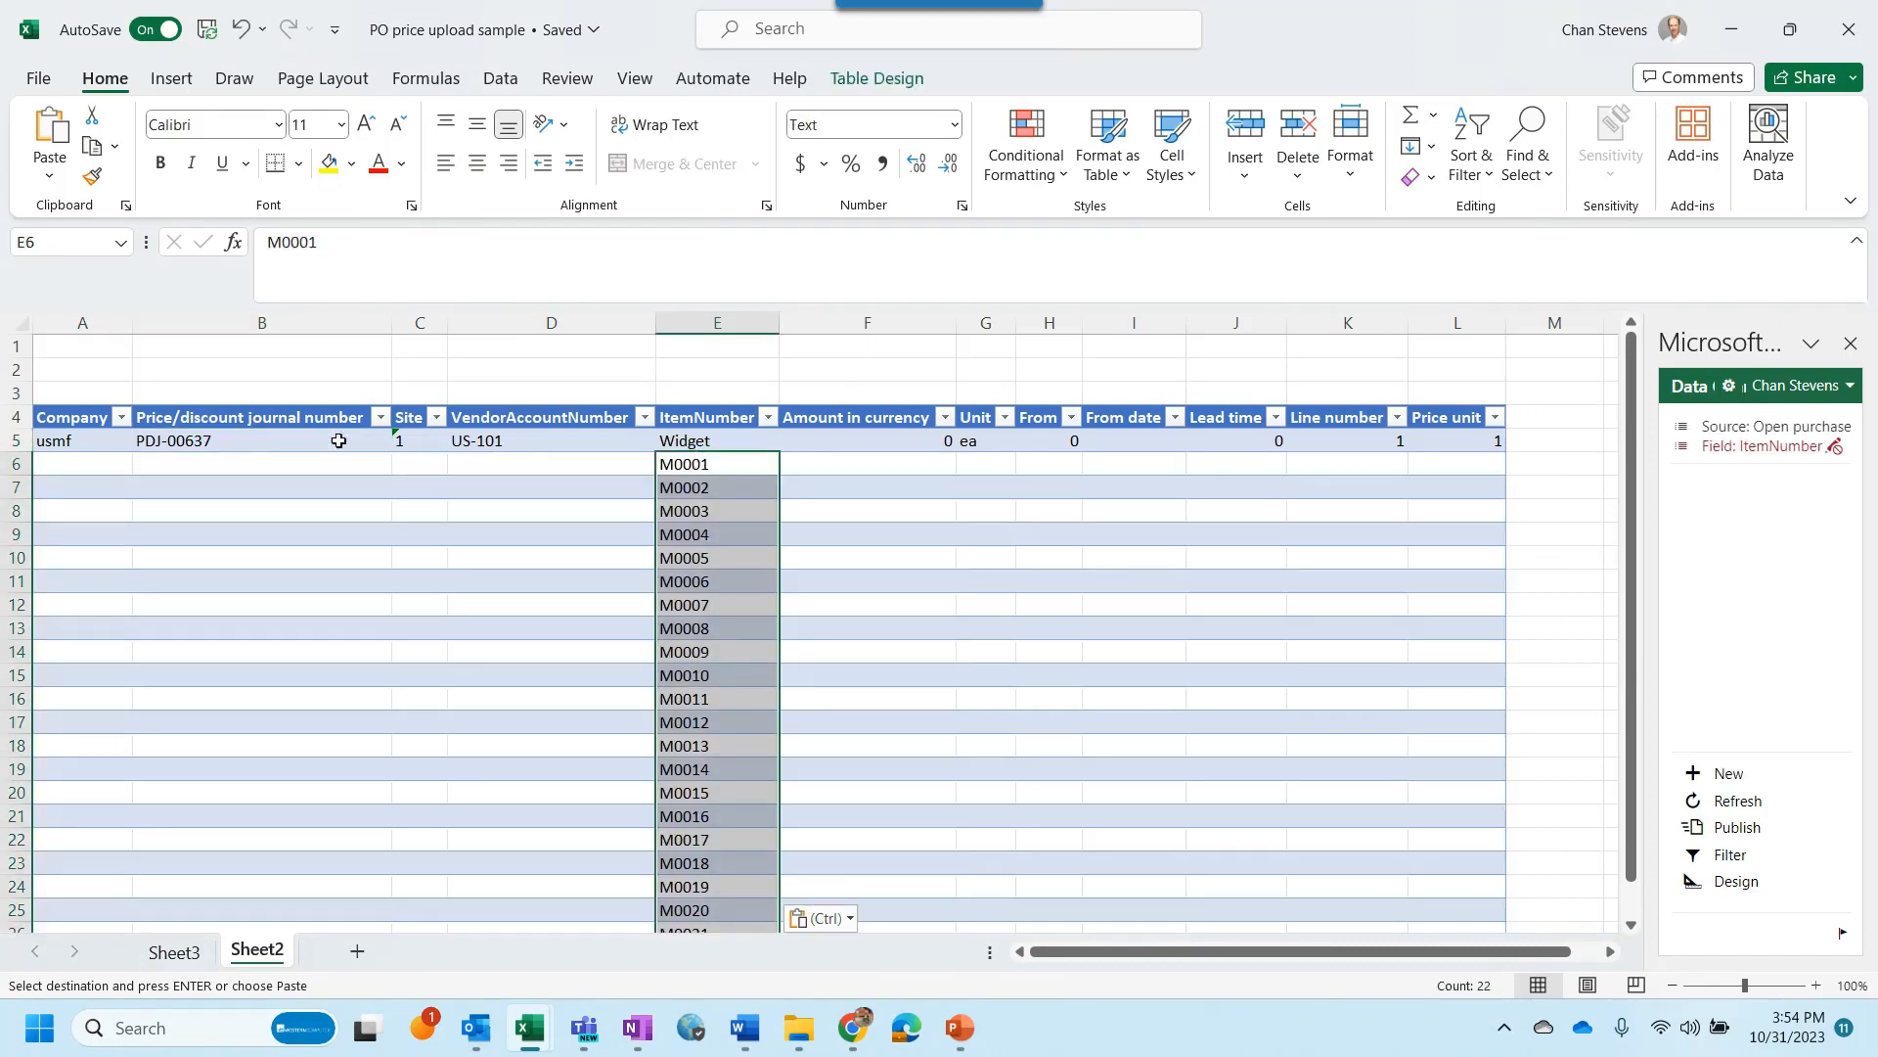
Step: Copy the company, journal number, site and vendor account from the Widget row into rows 6 to 27 of PO price upload sample
left_click_drag(68, 440, 506, 455)
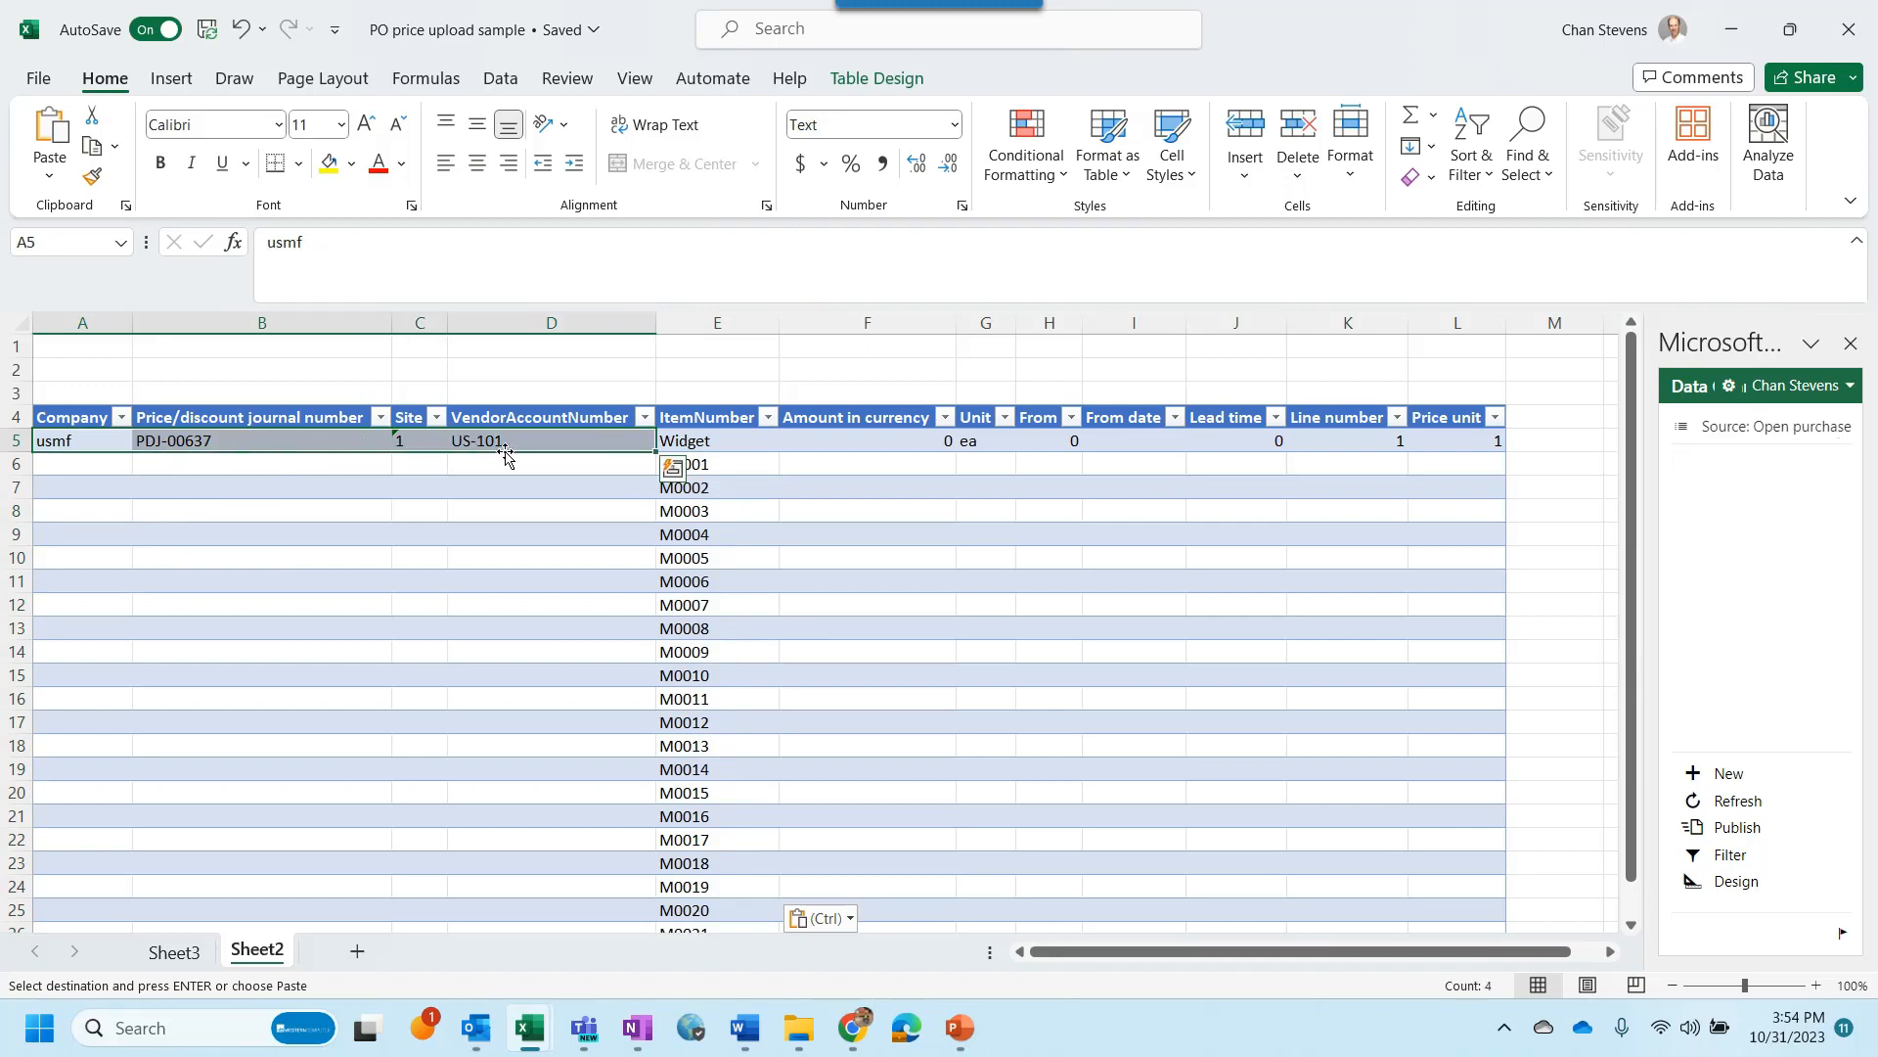
left_click(78, 462)
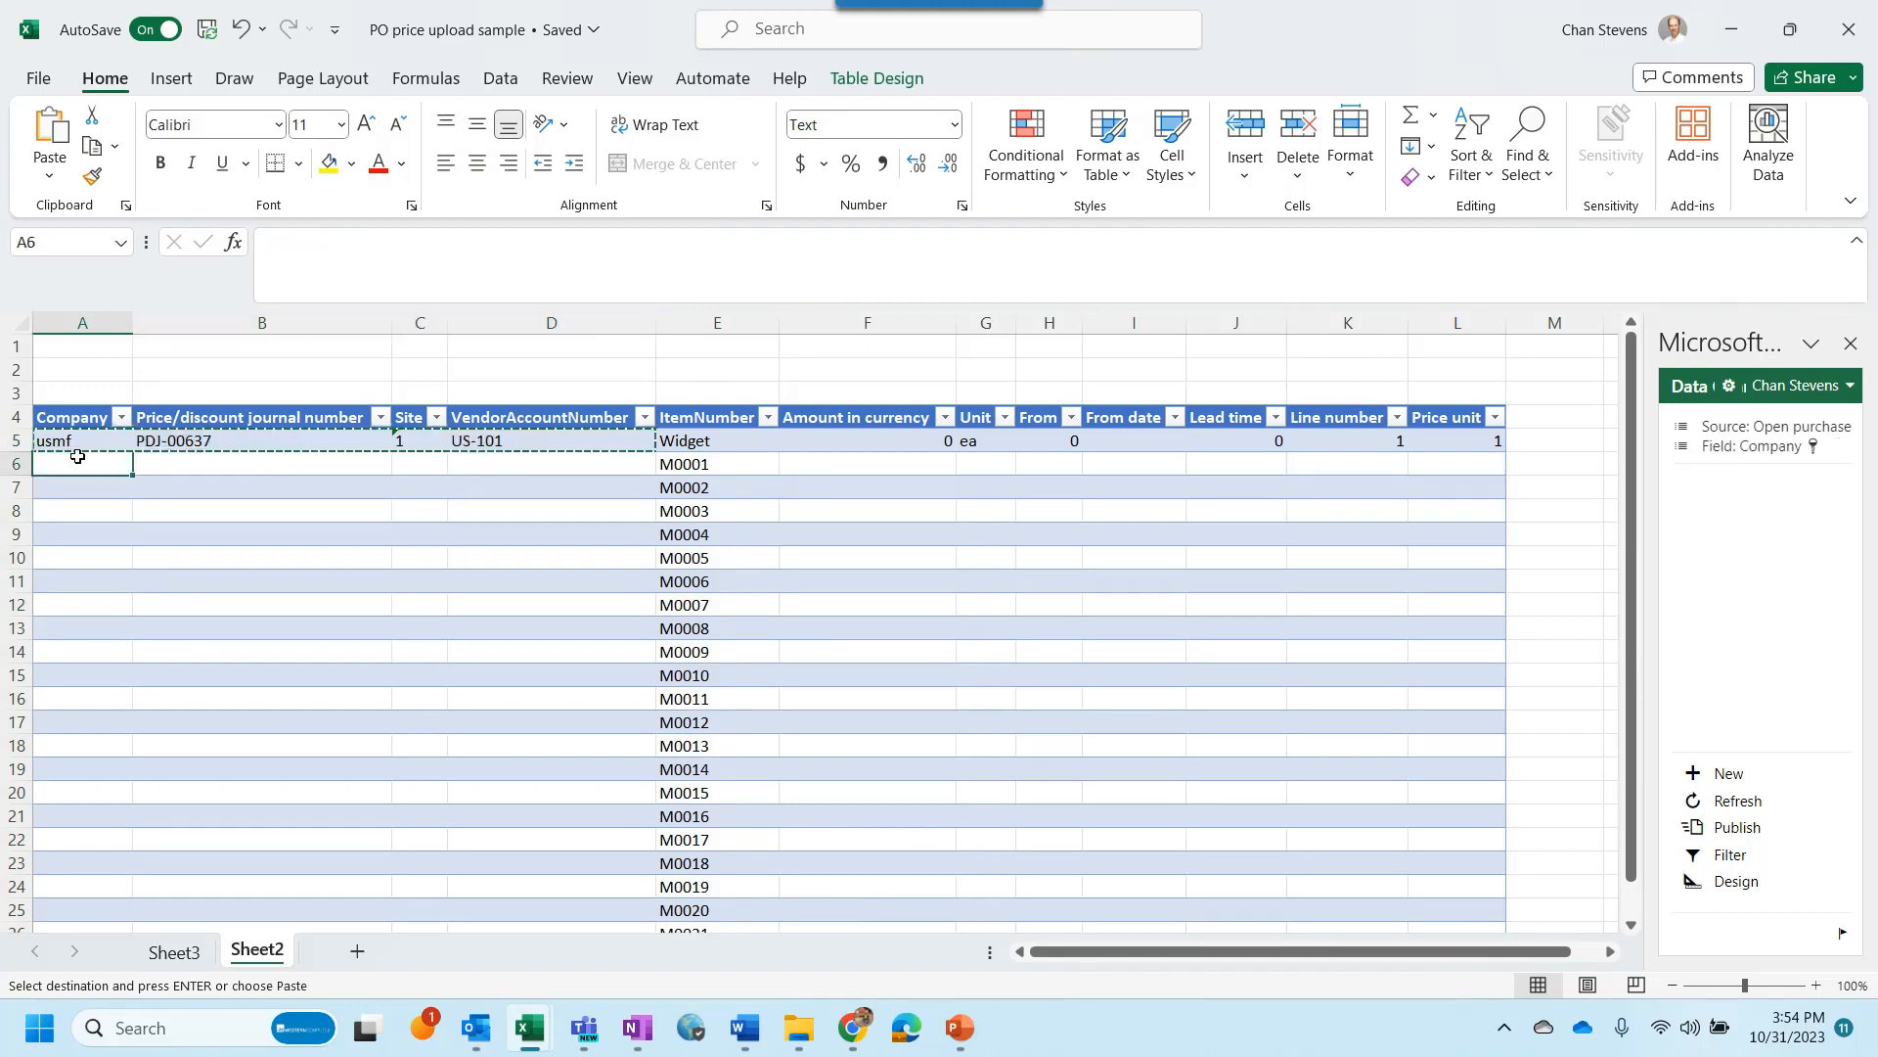
scroll(79, 459, "down", 4)
left_click(80, 606, "shift")
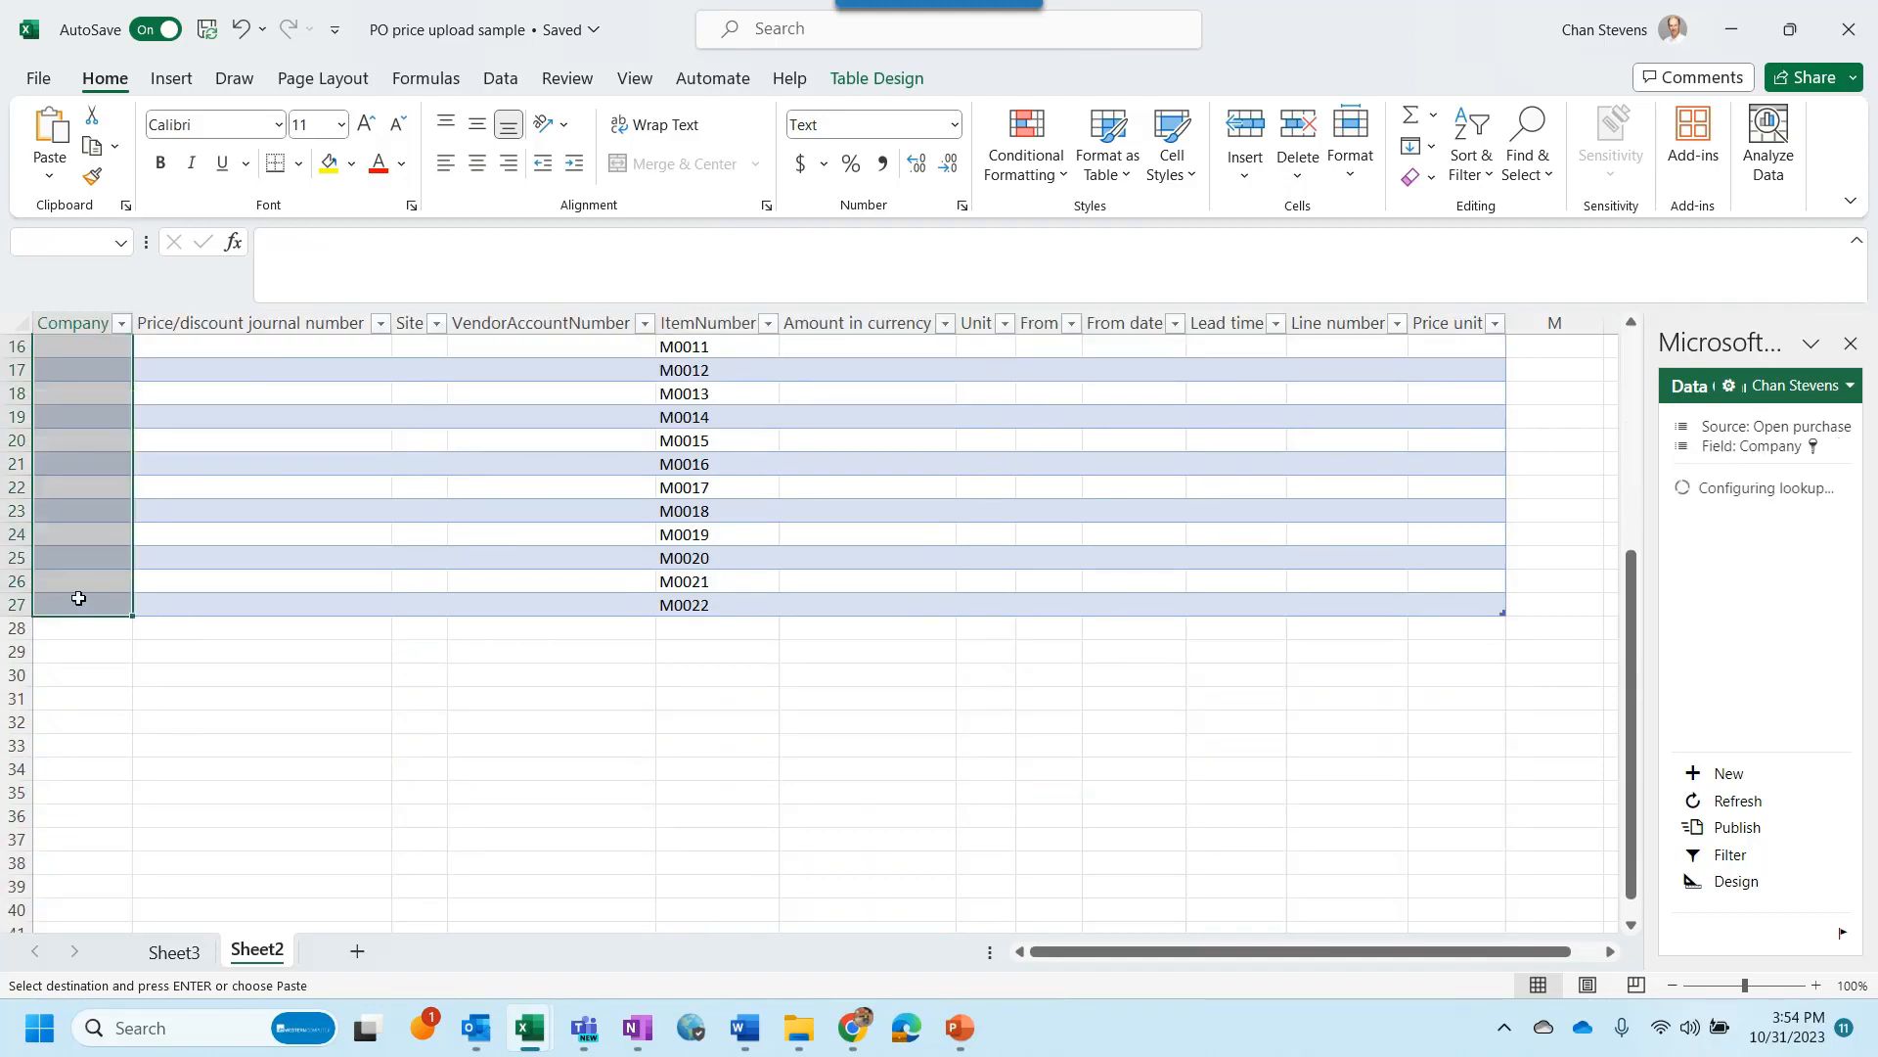
key("ctrl+v")
scroll(82, 593, "up", 1)
Step: Copy the unit prices of M0001 to M0022 from Sample vendor pricing into Amount in currency starting at F6, and publish the table
key("alt+Tab")
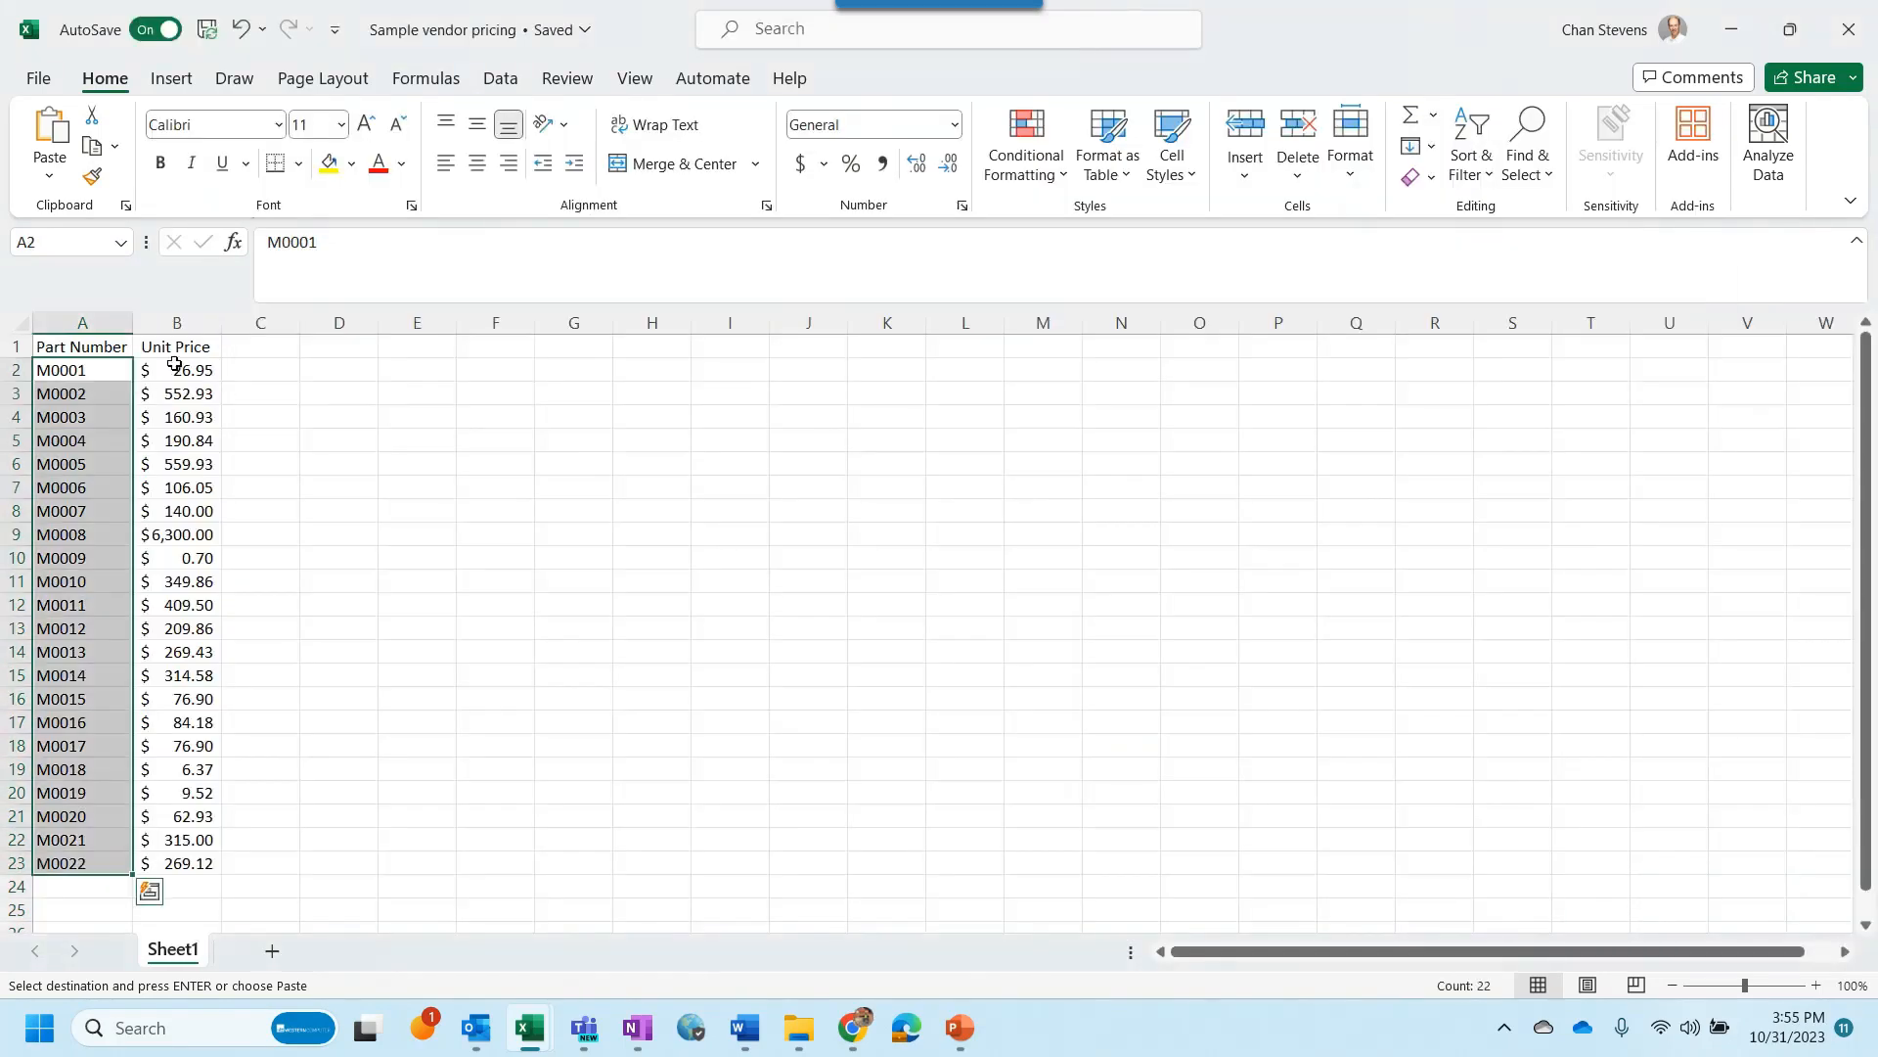
left_click_drag(174, 364, 196, 862)
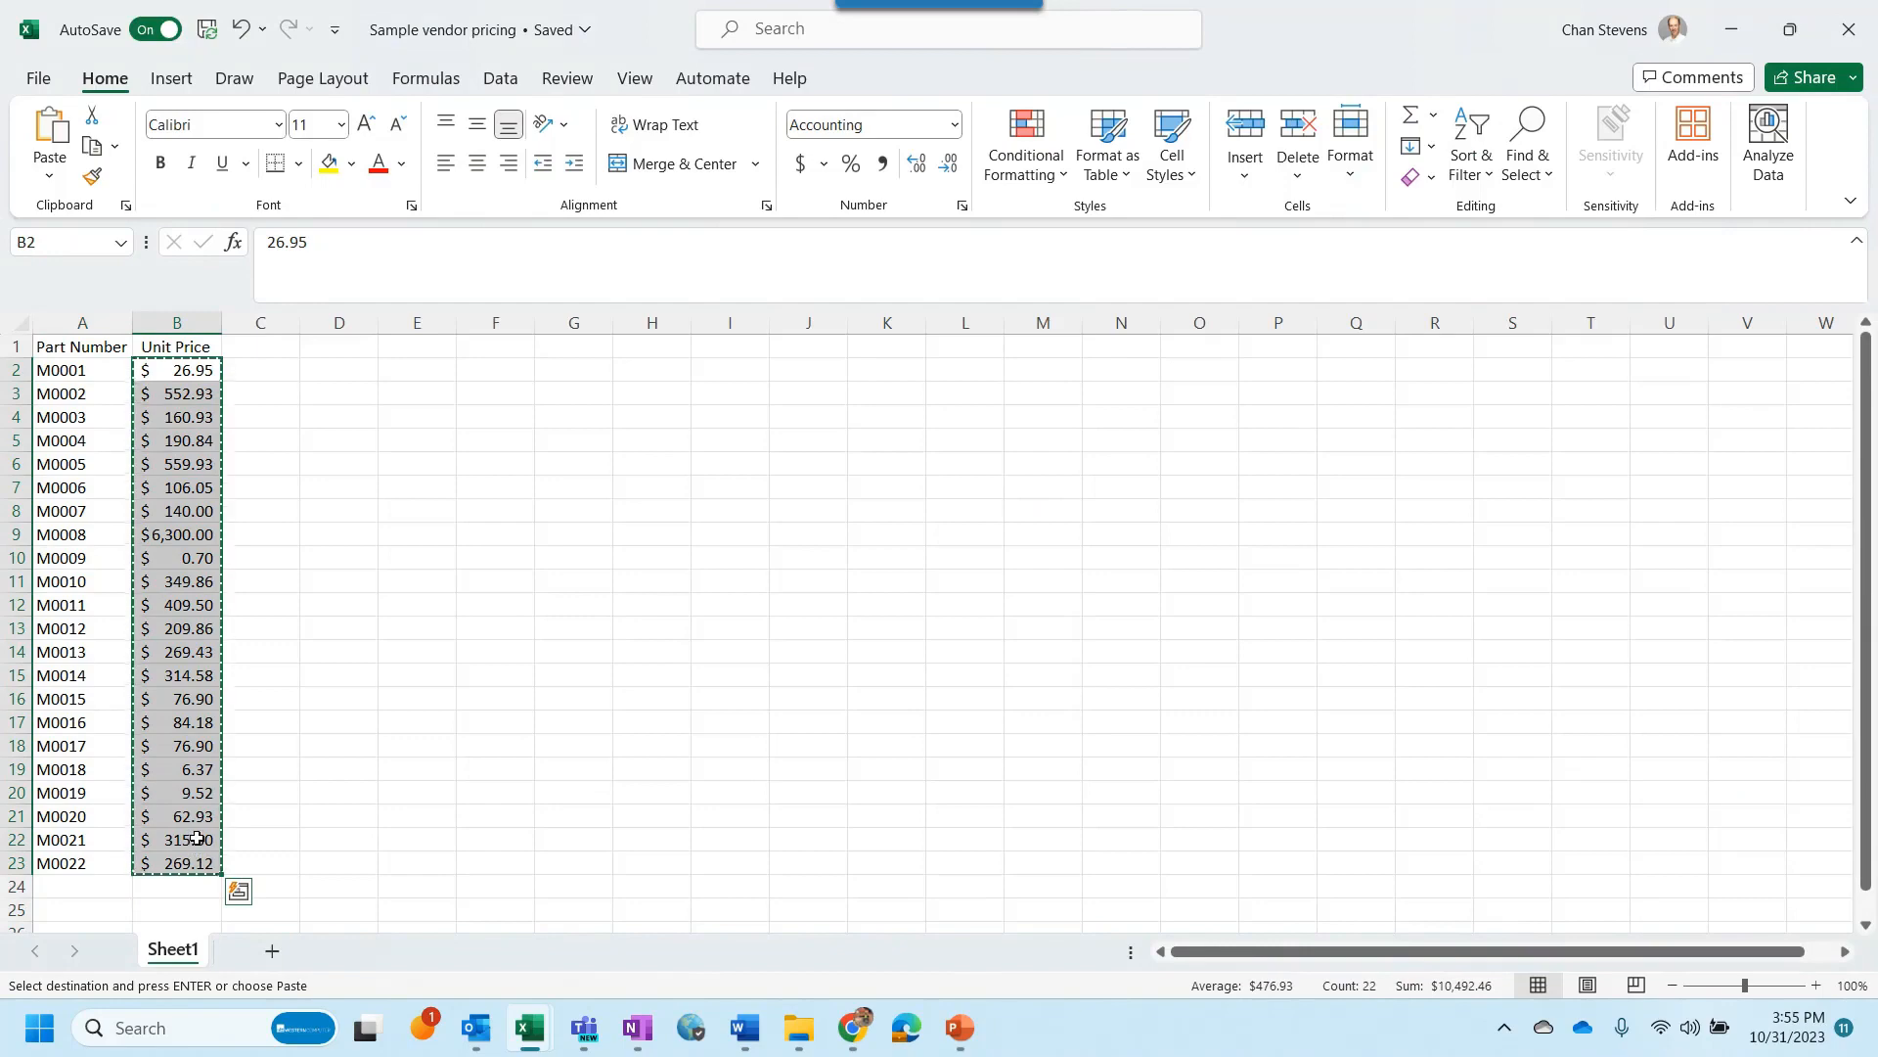
key("alt+Tab")
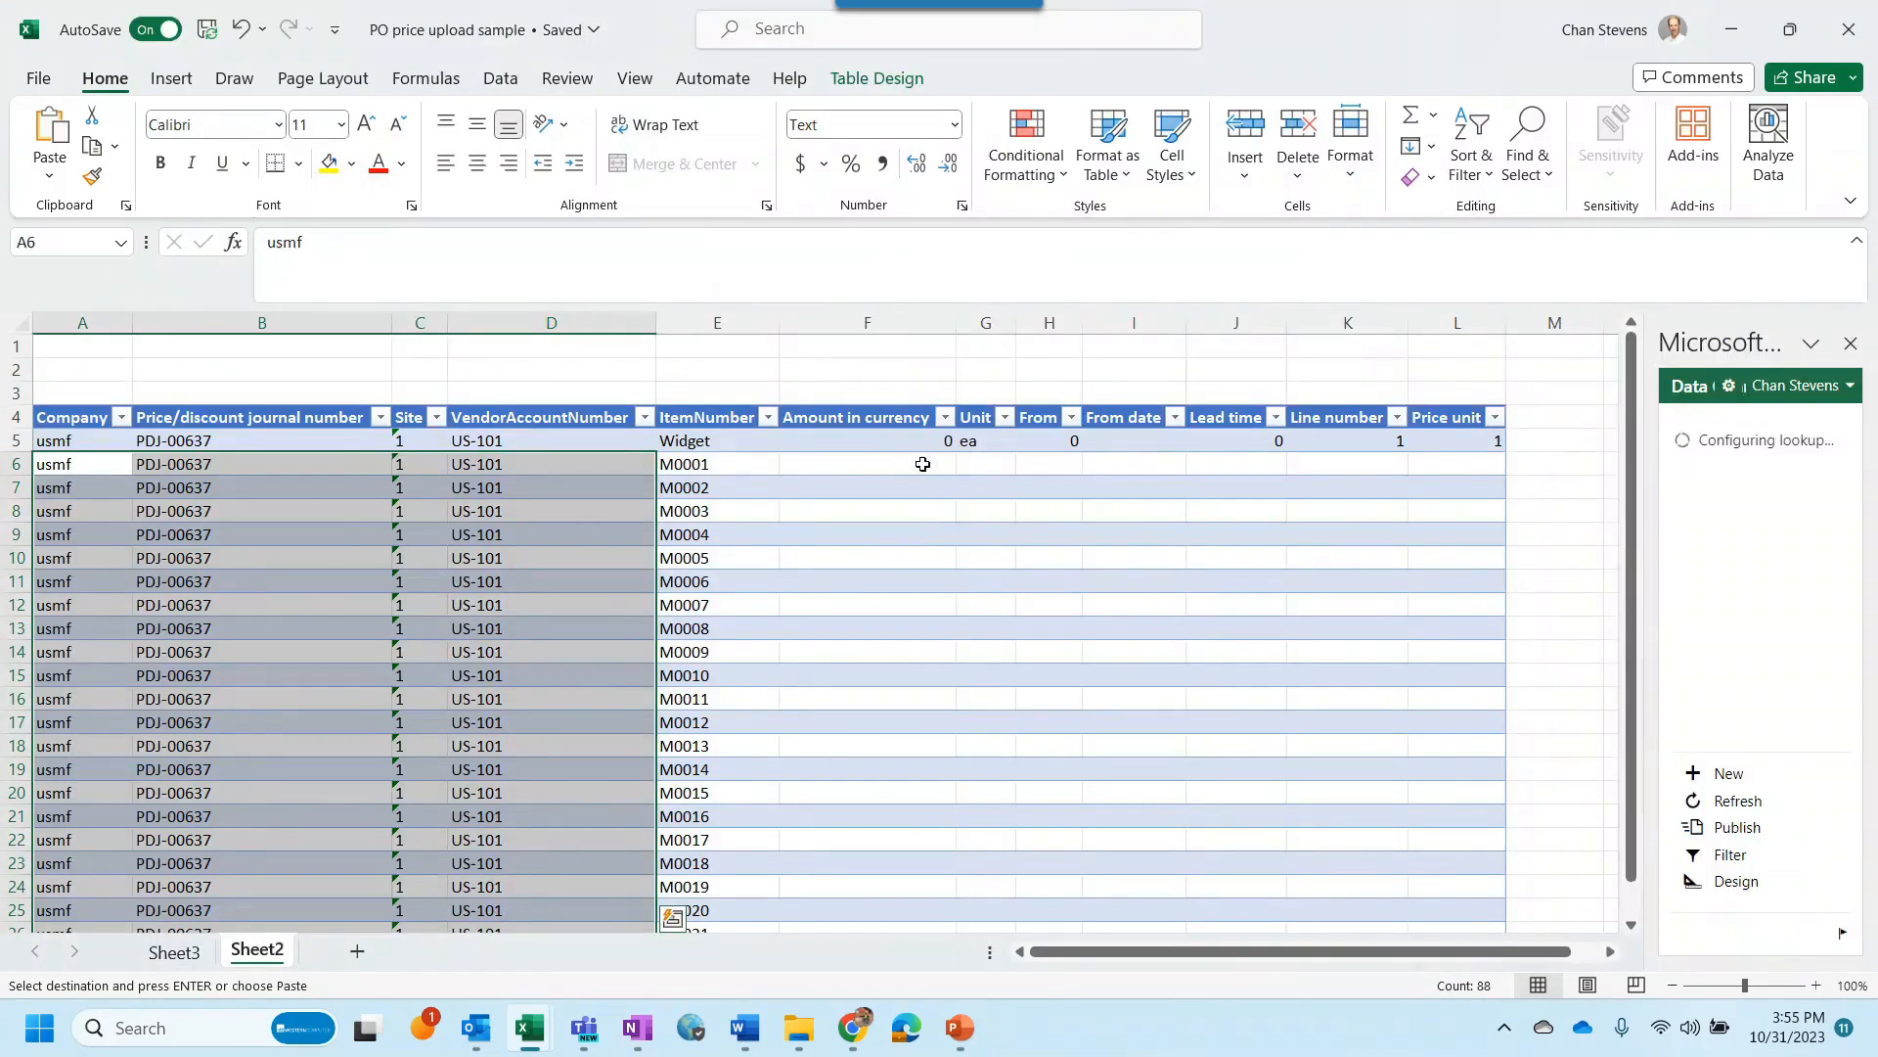
left_click(910, 463)
key("ctrl+v")
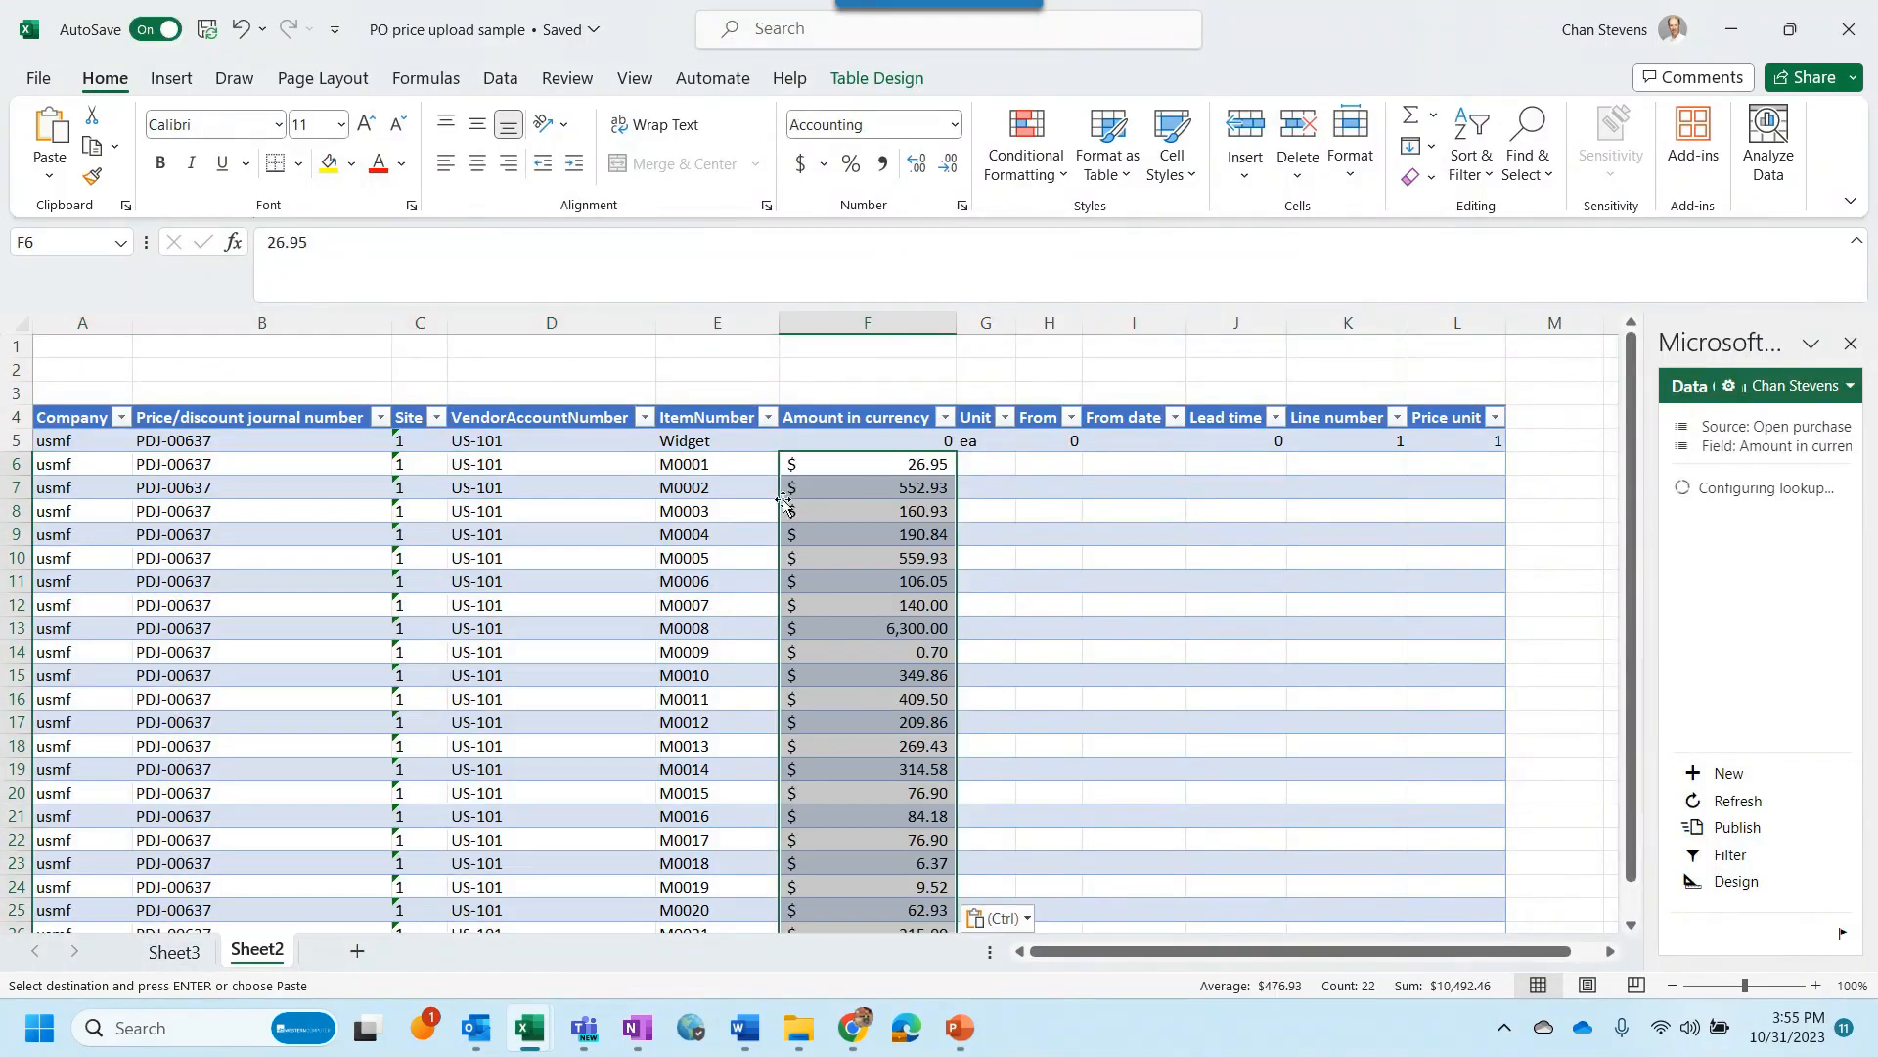
left_click(1733, 827)
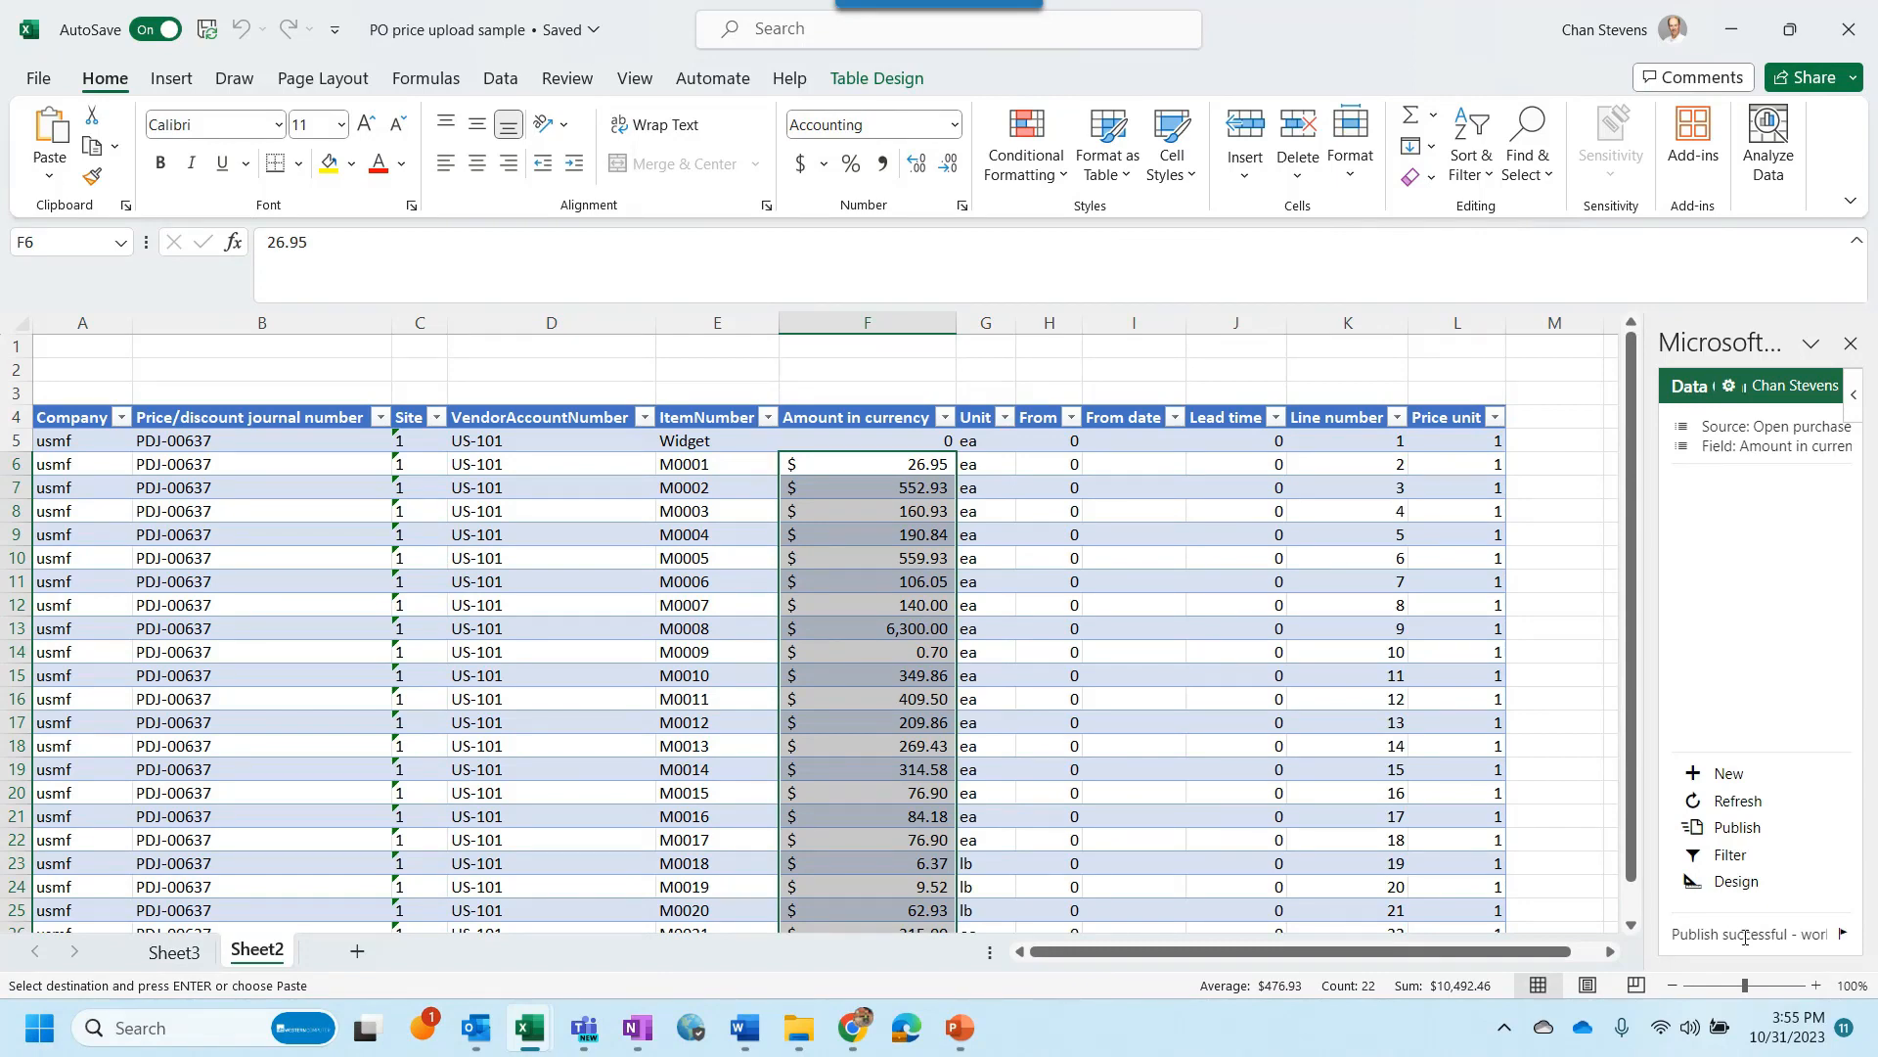
Step: Switch to Finance and Operations, open the lines of trade agreement journal PDJ-00637, and examine the uploaded items and prices
mouse_move(856, 1032)
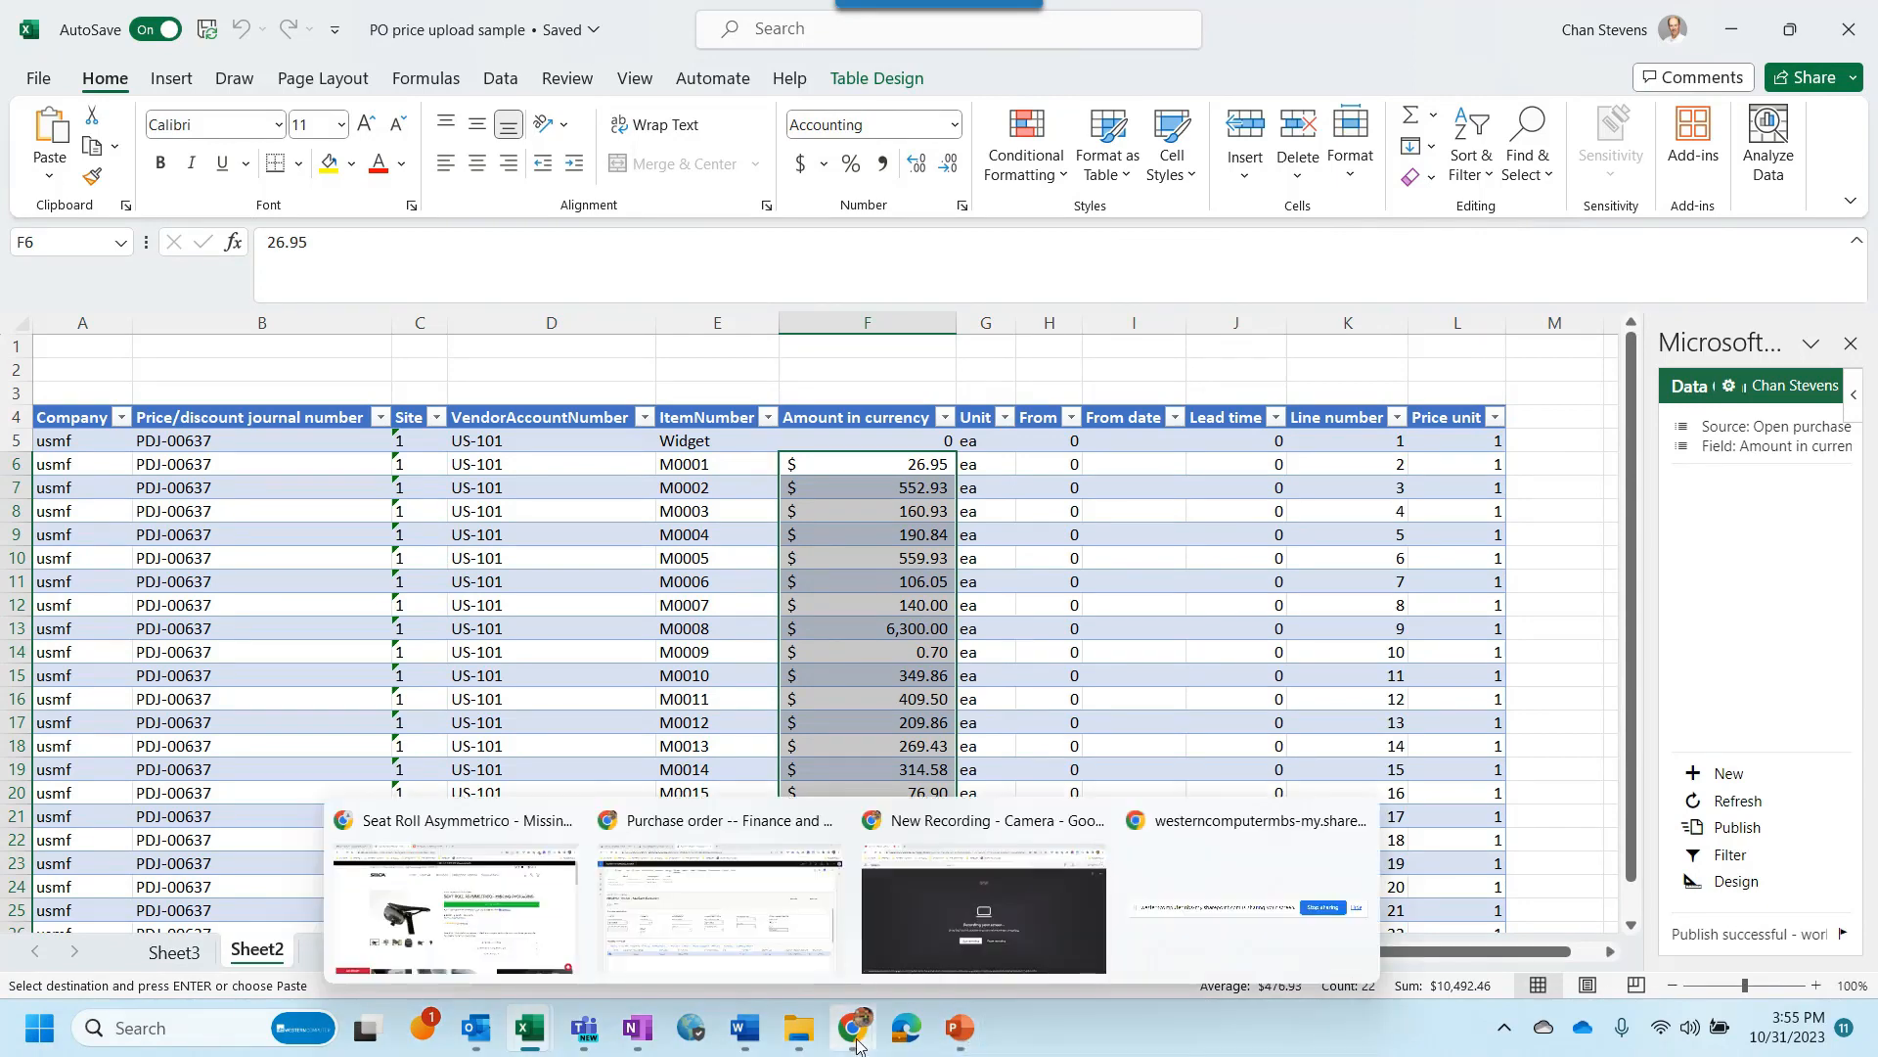
left_click(689, 918)
left_click(453, 15)
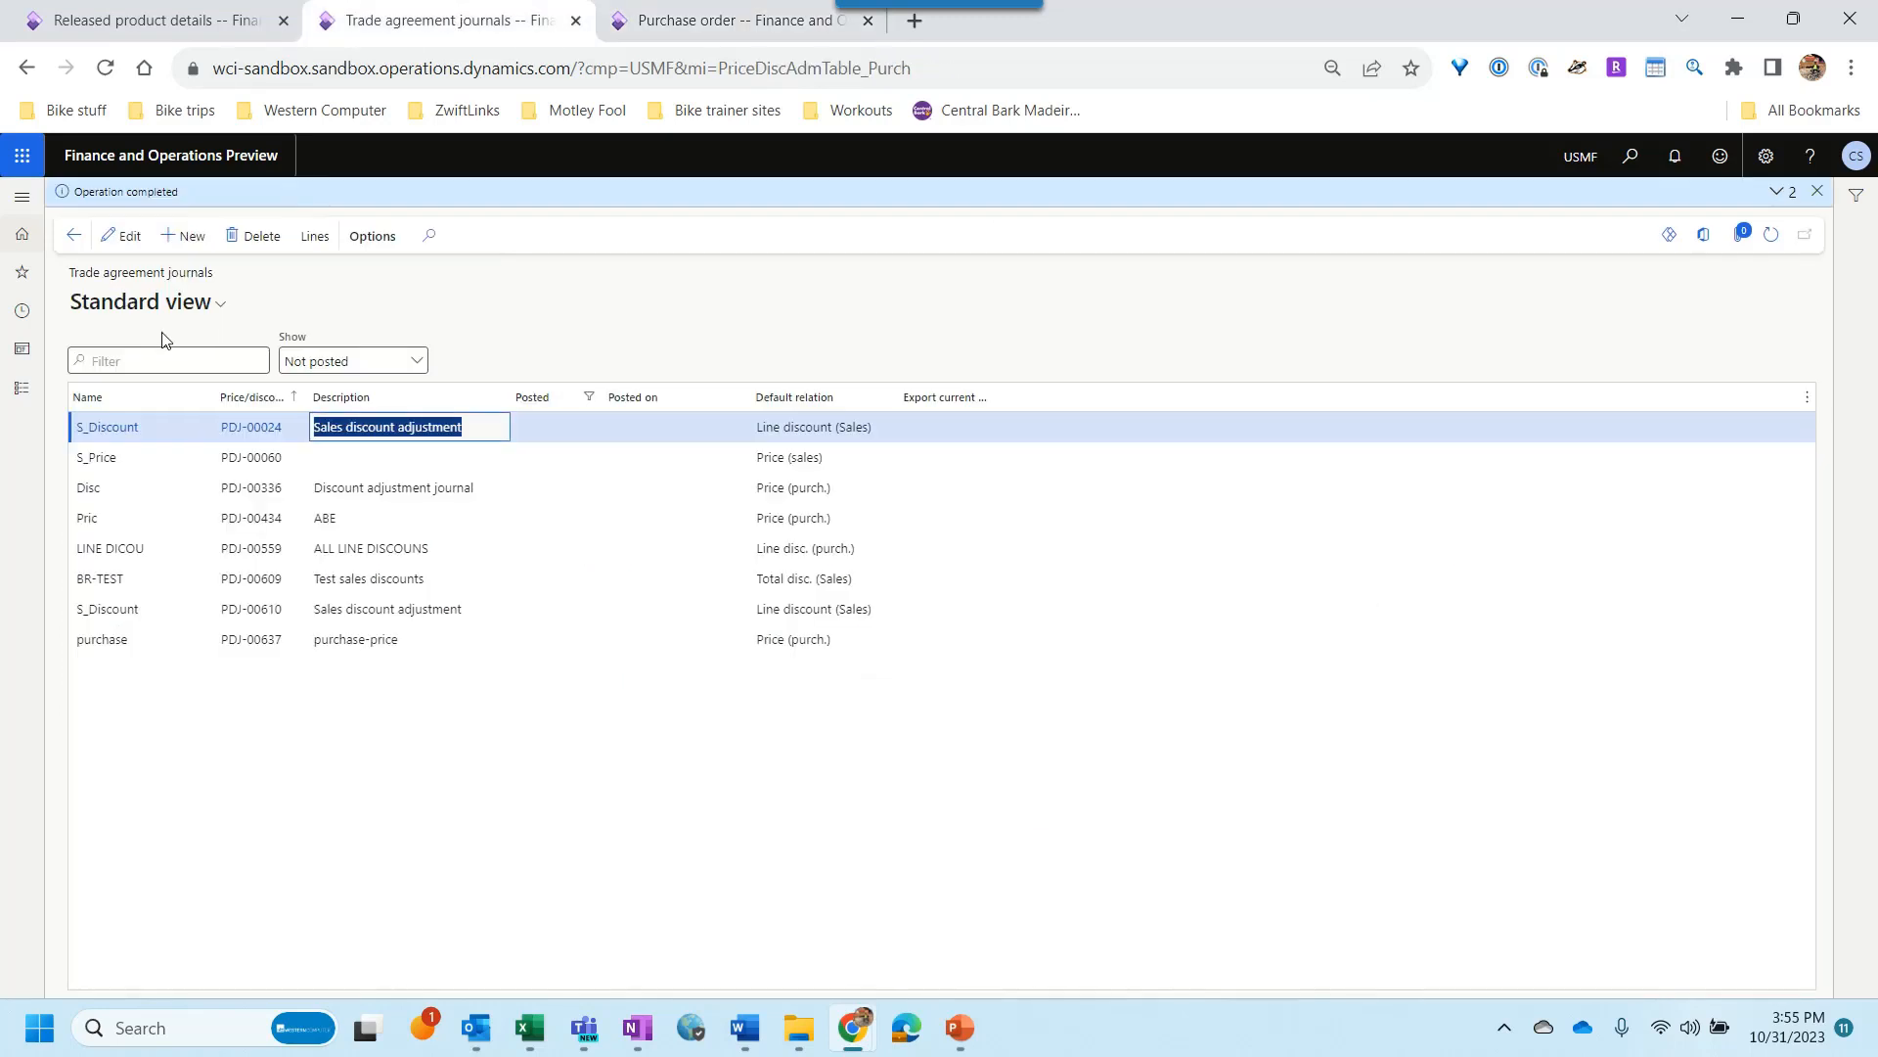
left_click(252, 639)
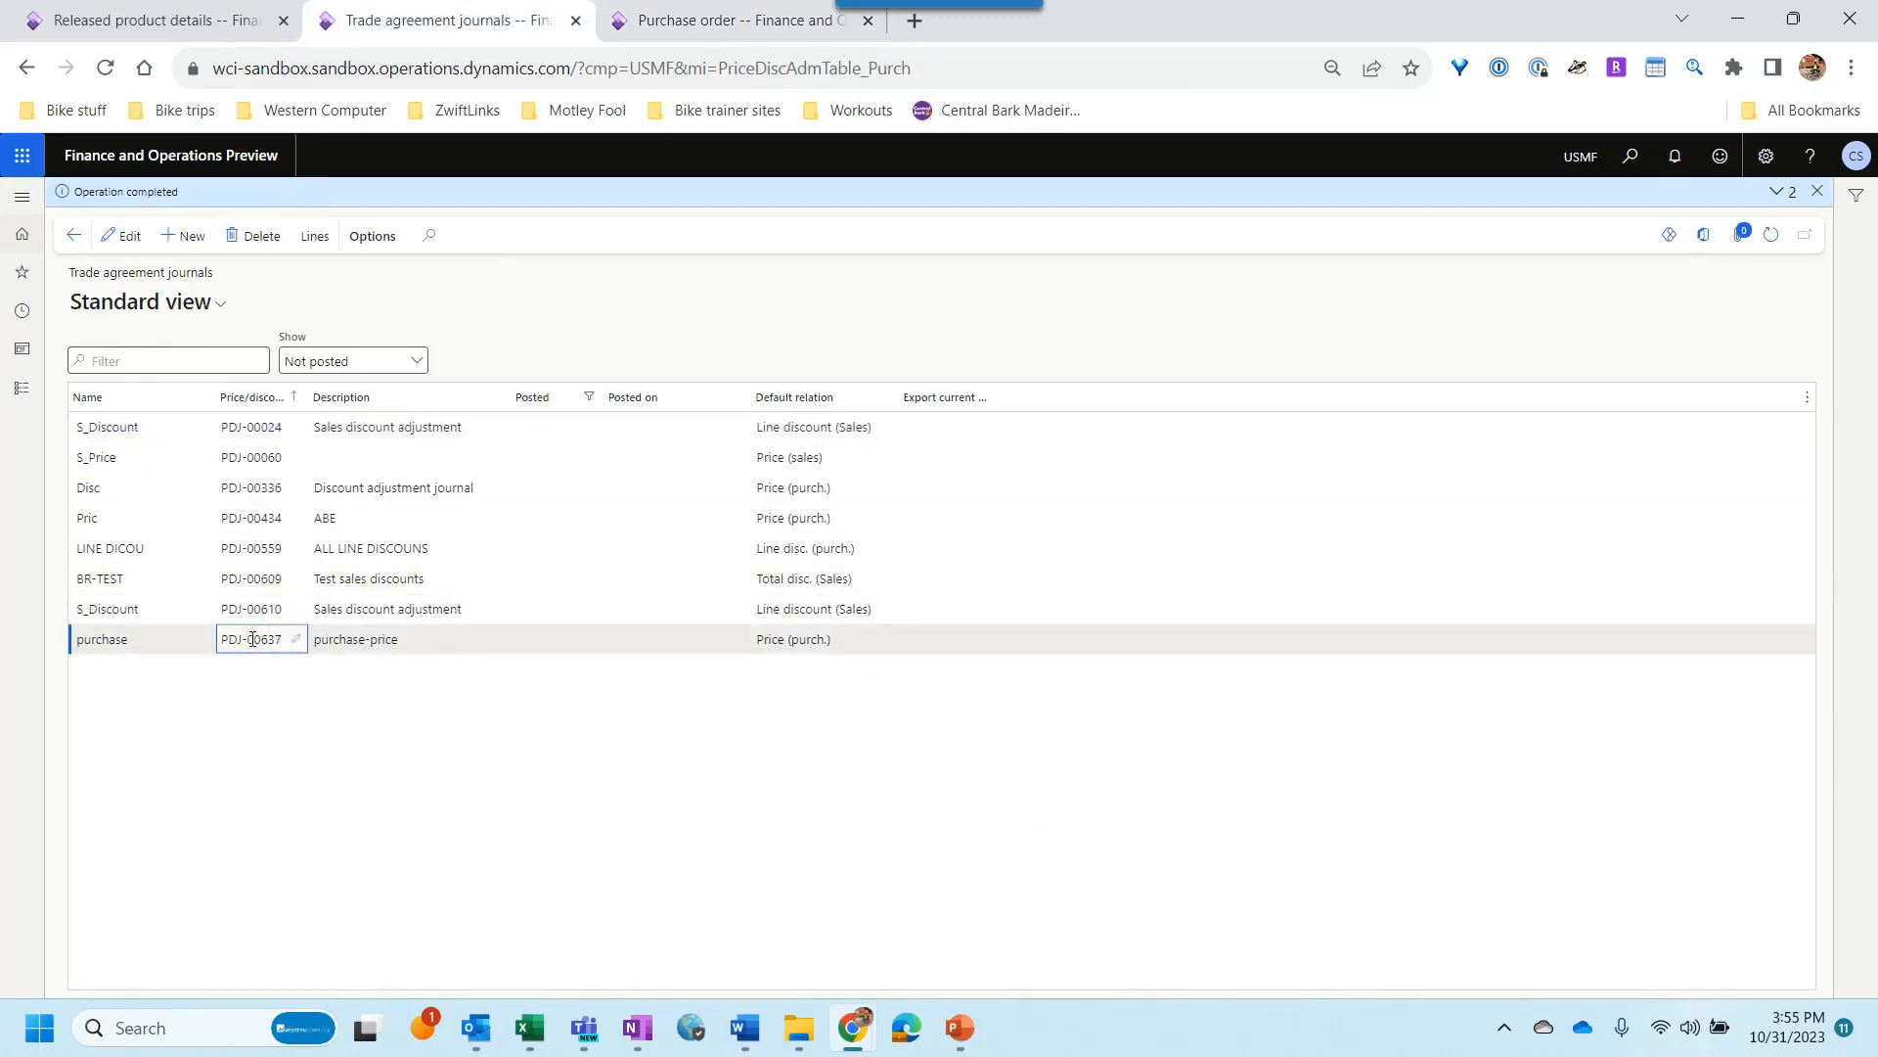
left_click(315, 238)
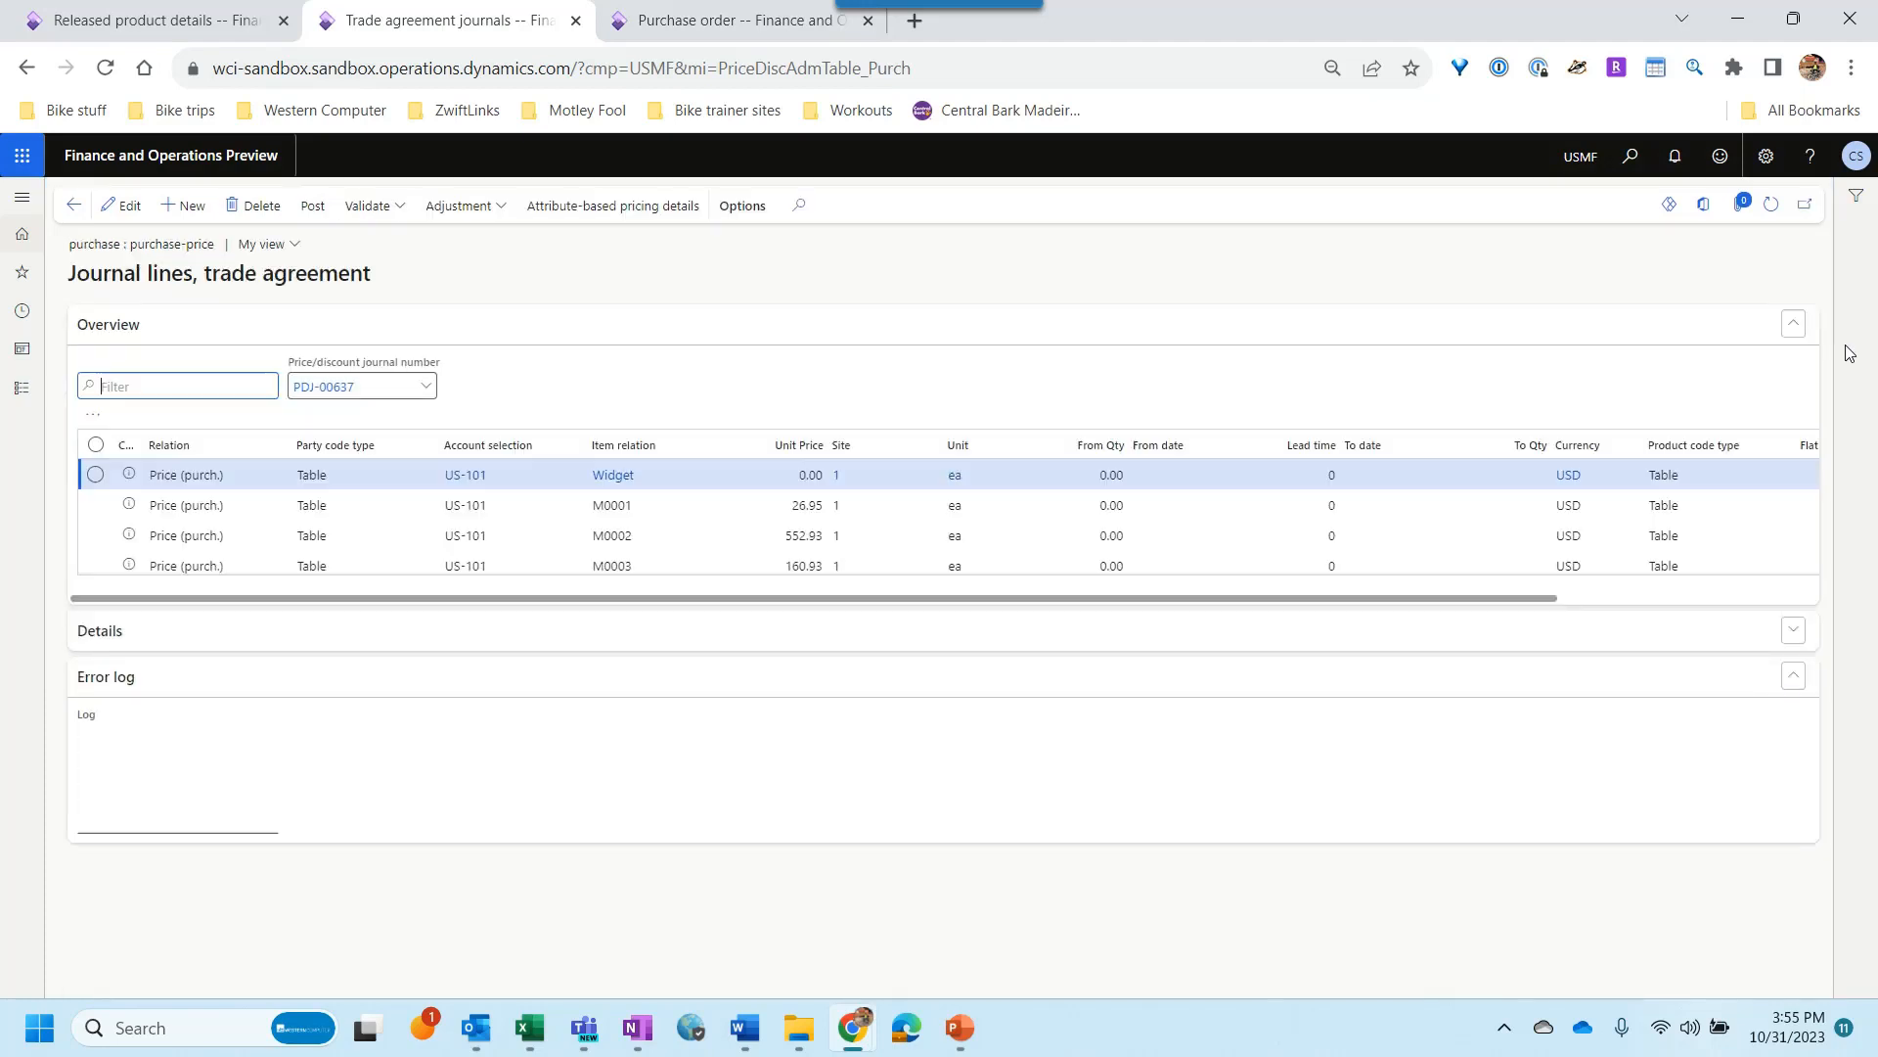
scroll(687, 565, "down", 5)
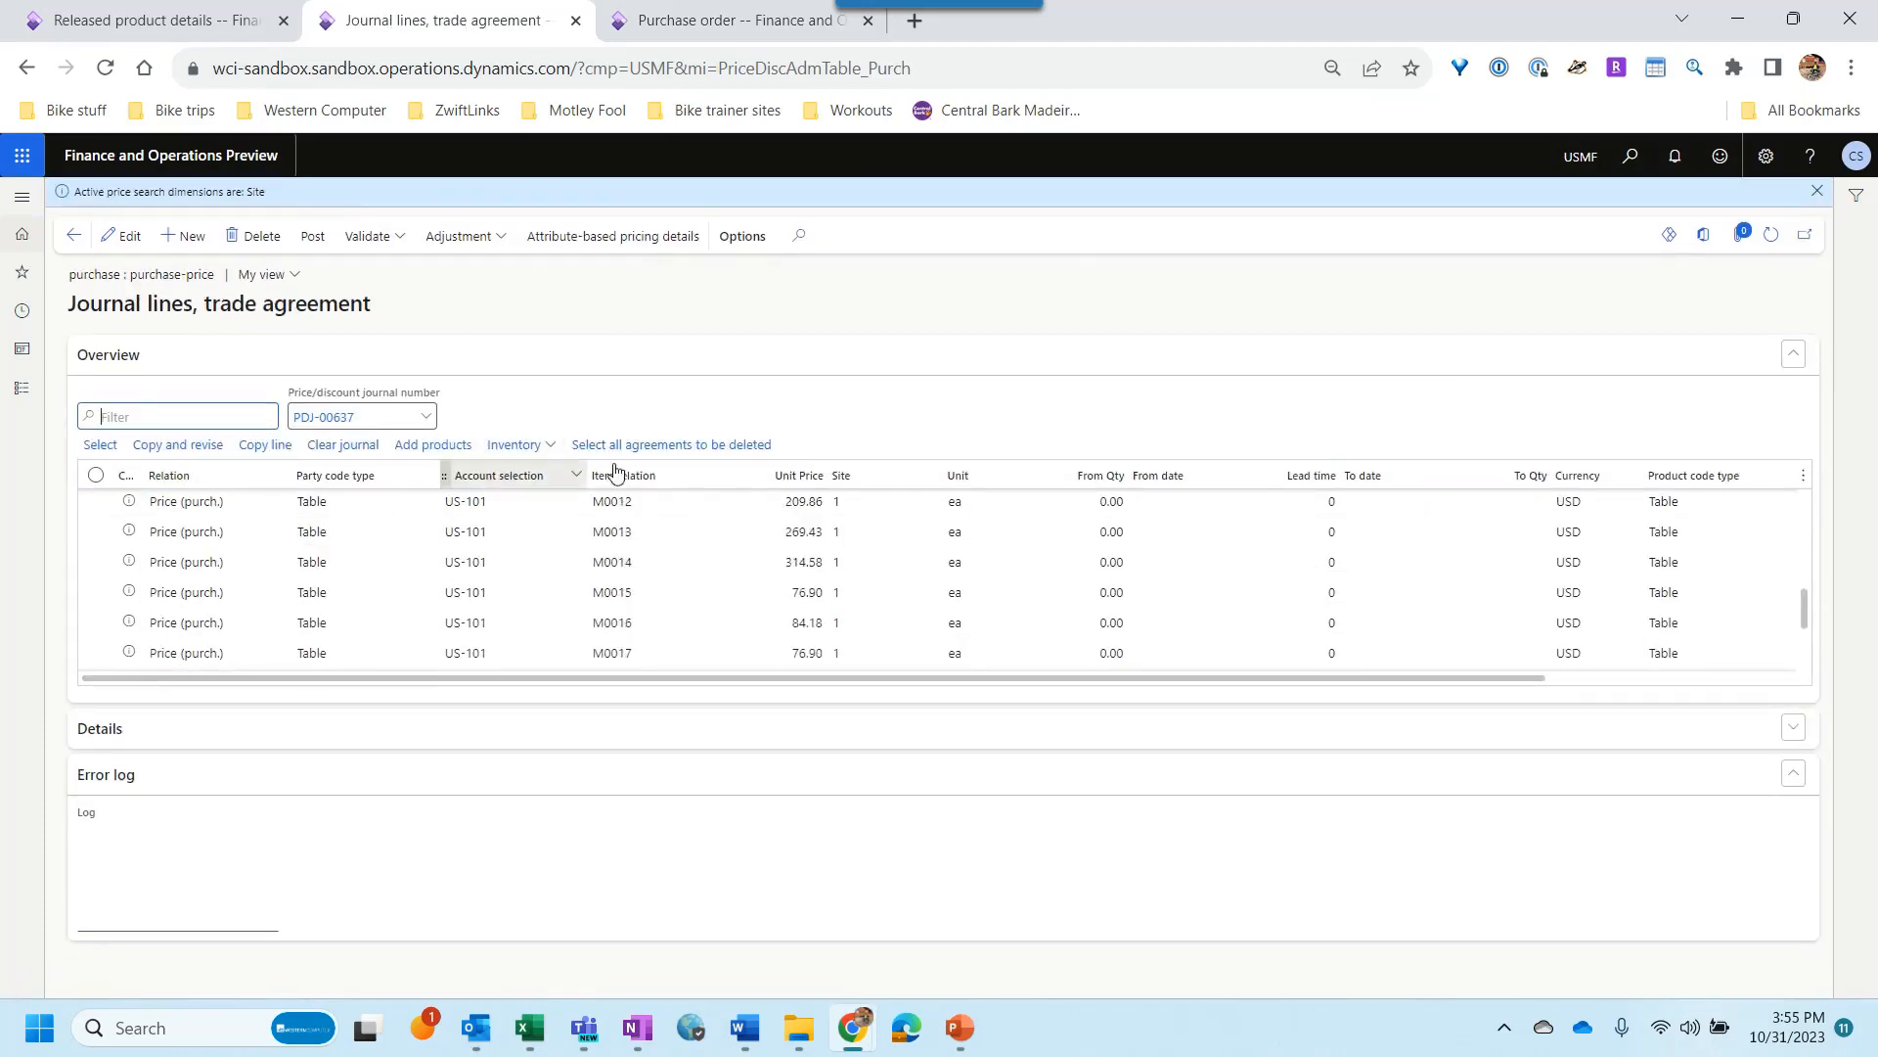
scroll(816, 500, "up", 2)
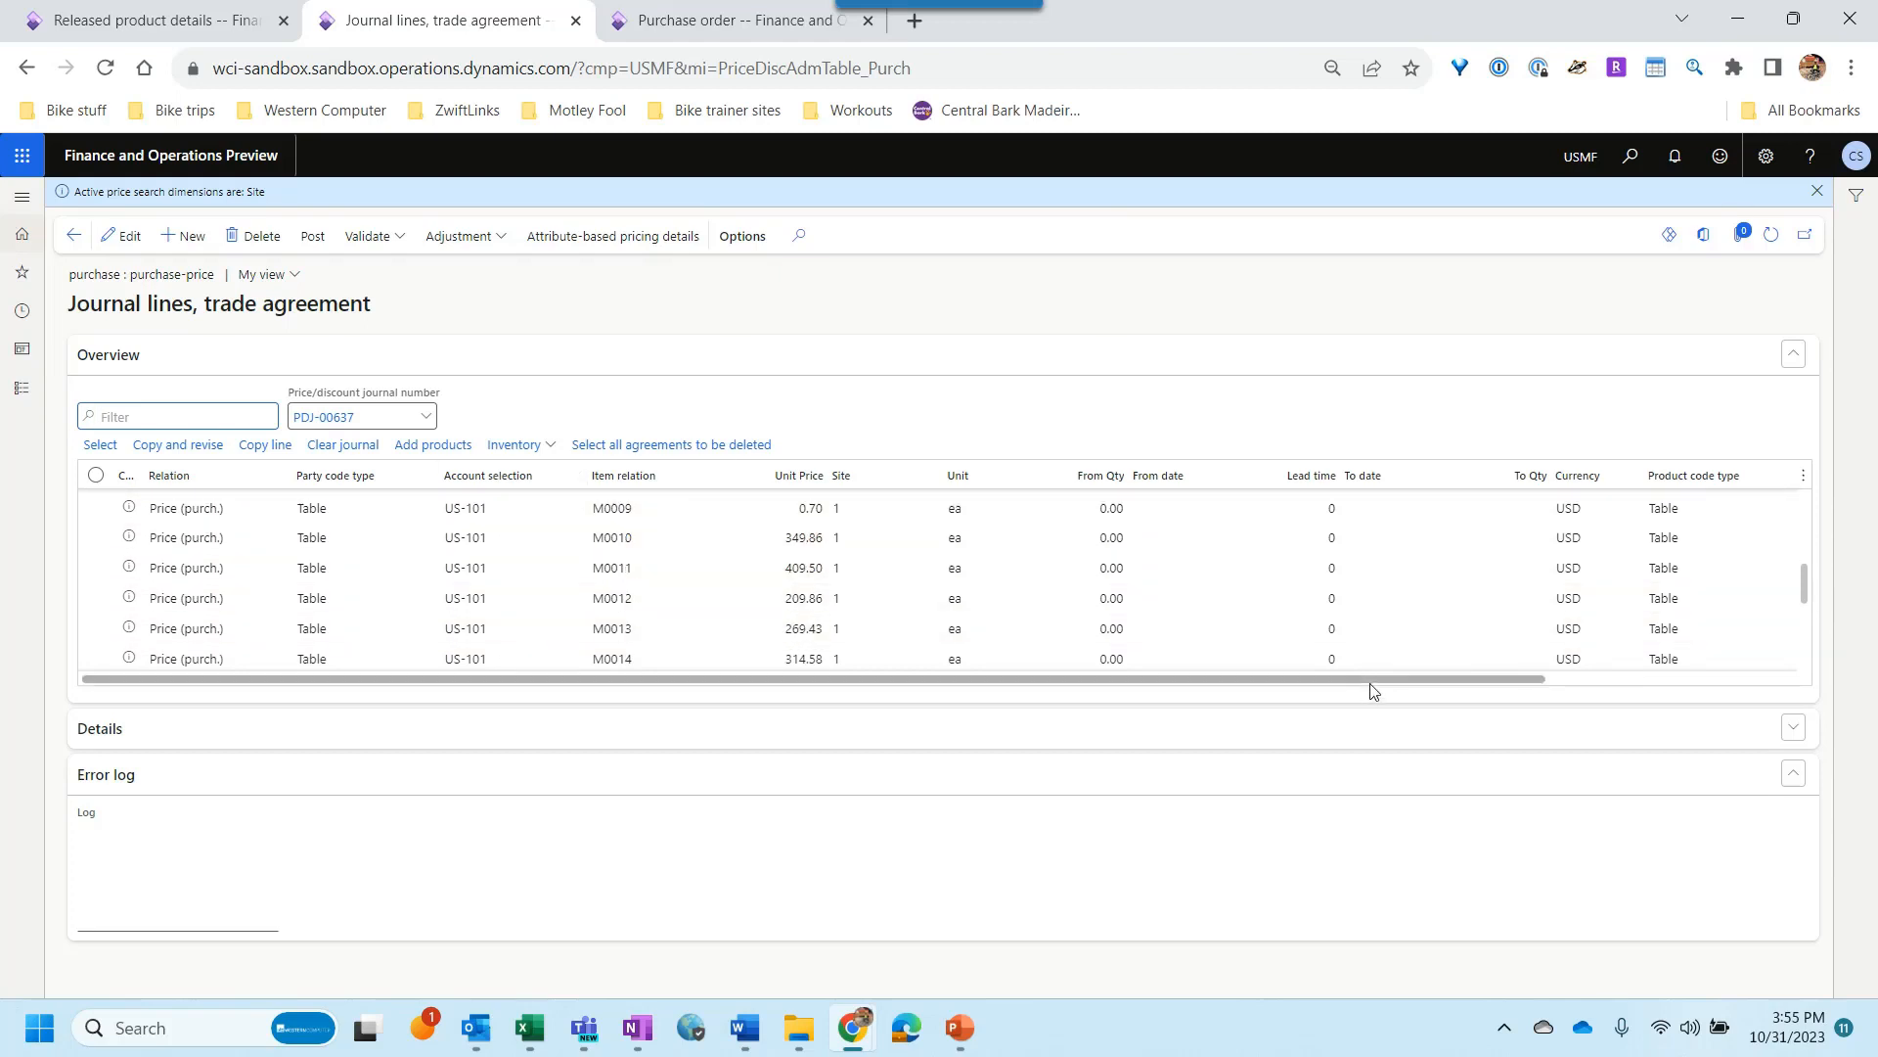
left_click_drag(1367, 684, 1655, 679)
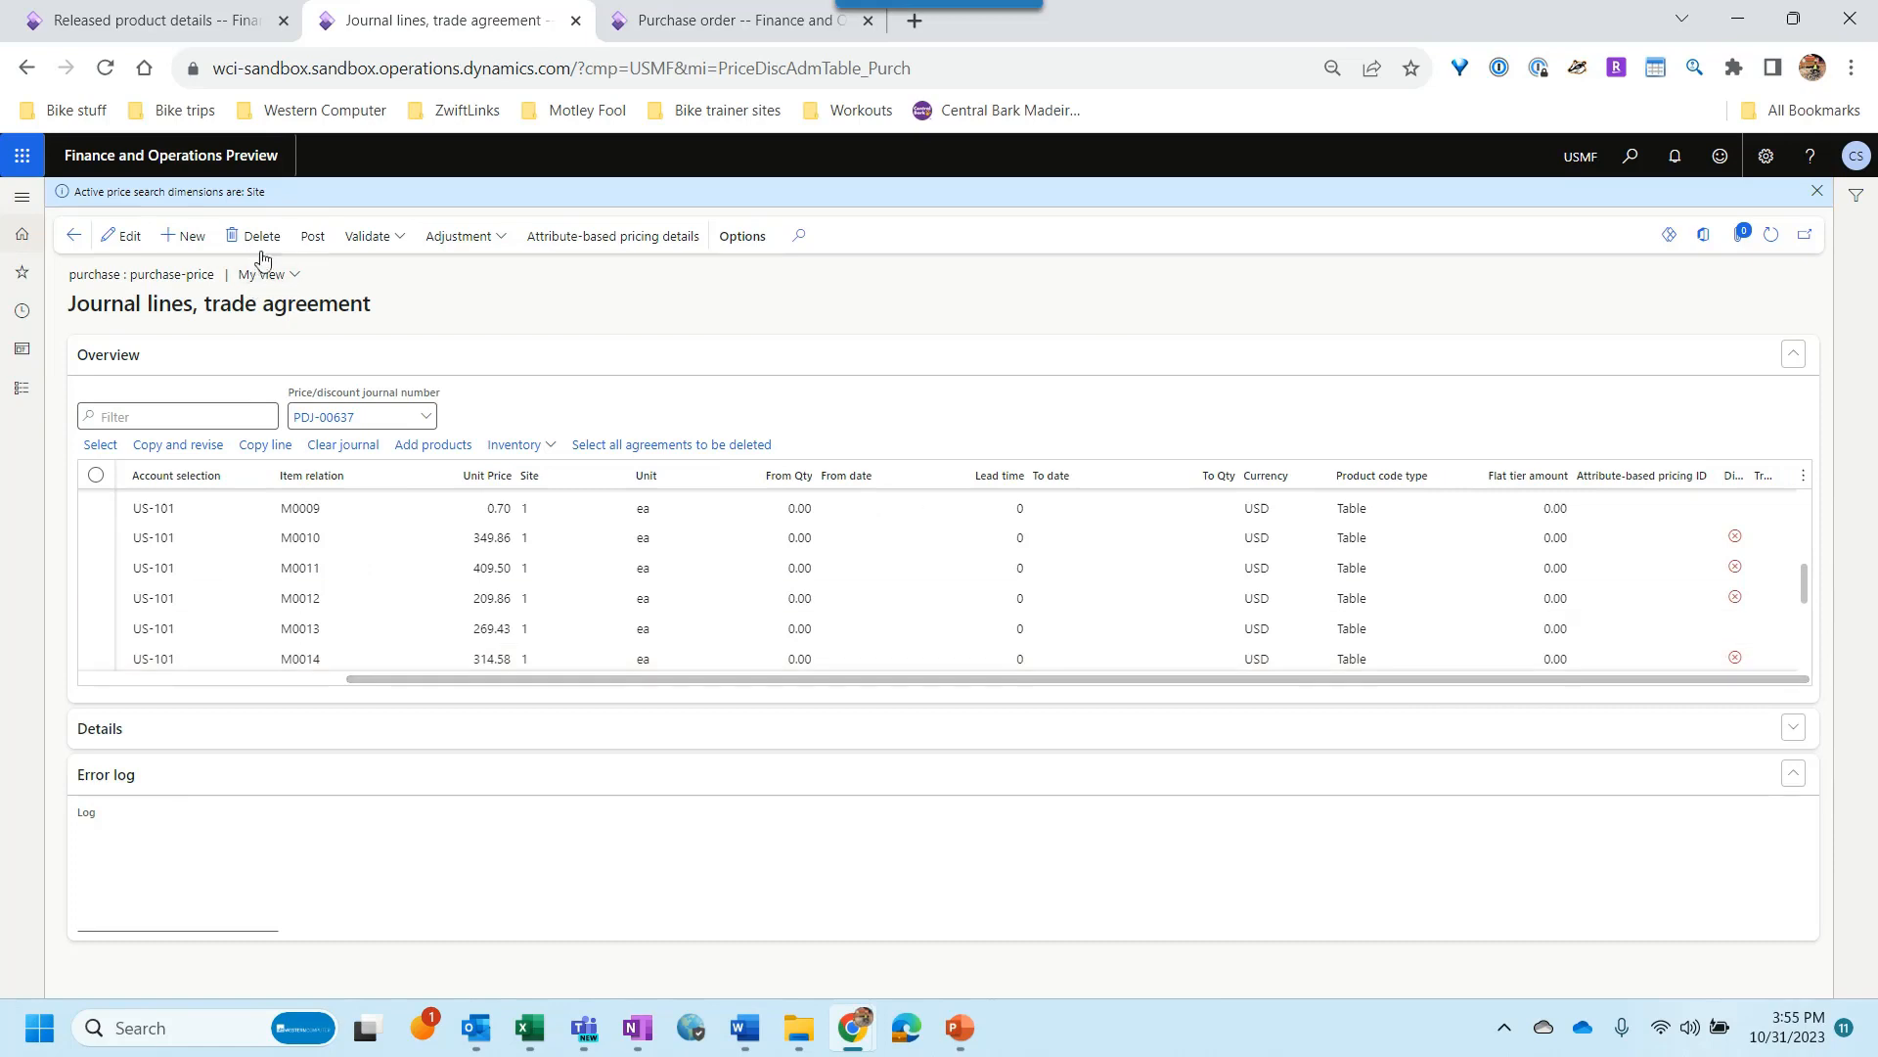